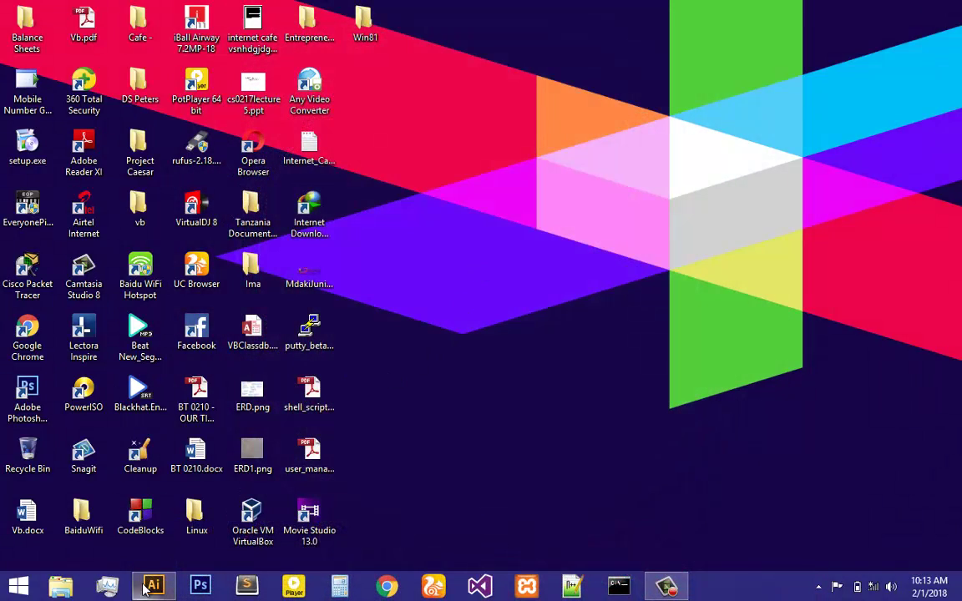
Step: Launch Illustrator and review the workspace list, staying on Essentials
left_click(153, 585)
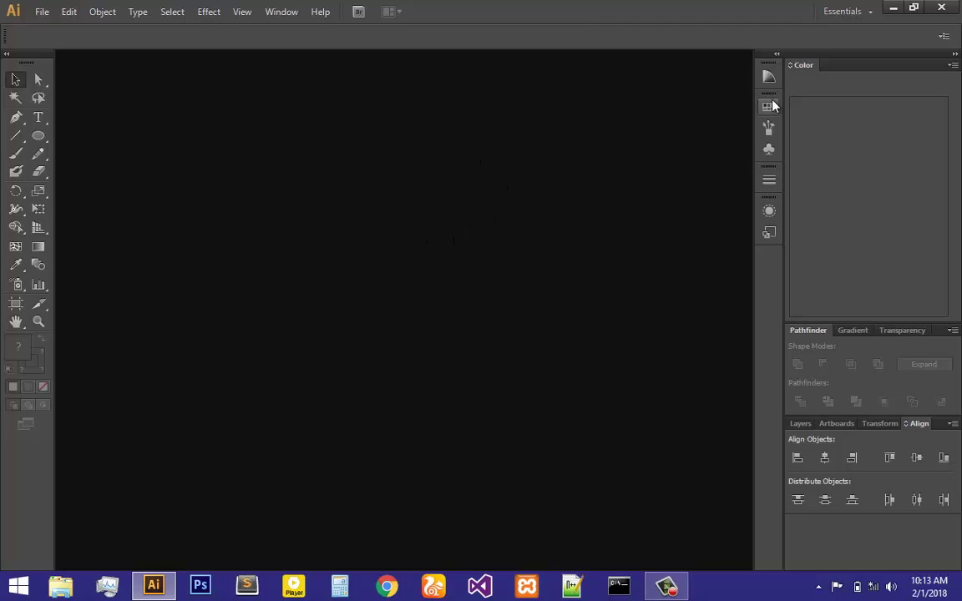
left_click(870, 12)
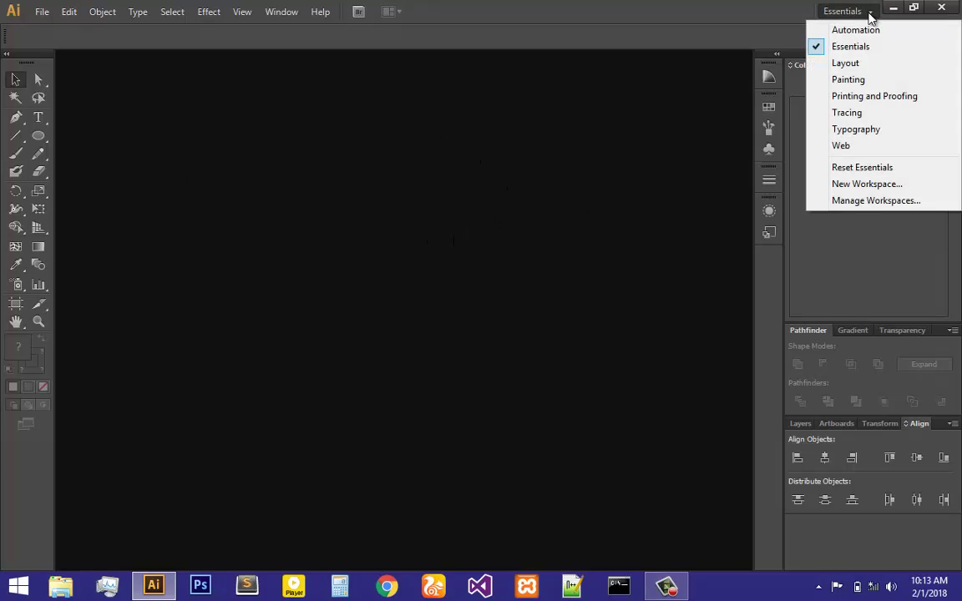
left_click(870, 14)
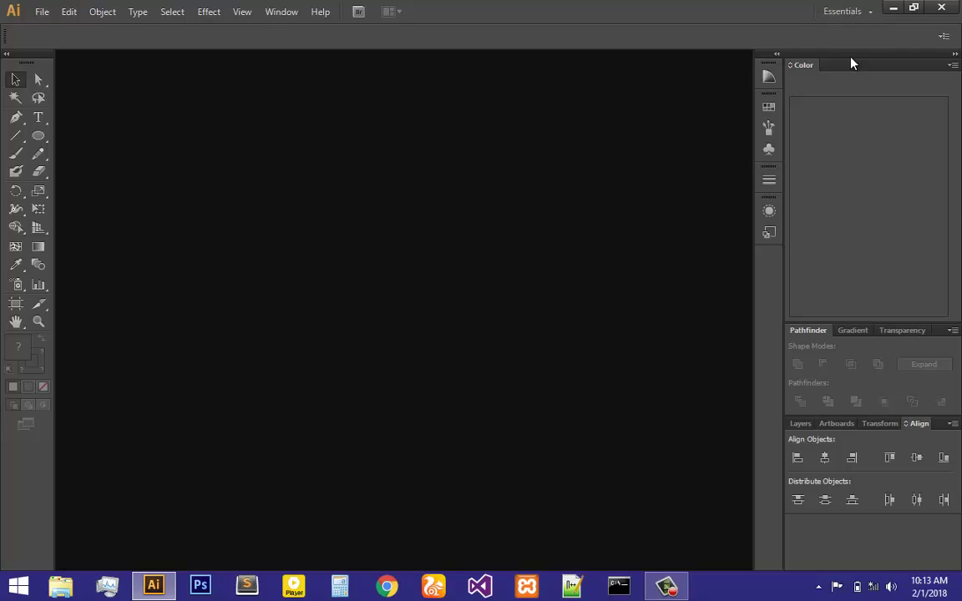
left_click(869, 11)
left_click(691, 23)
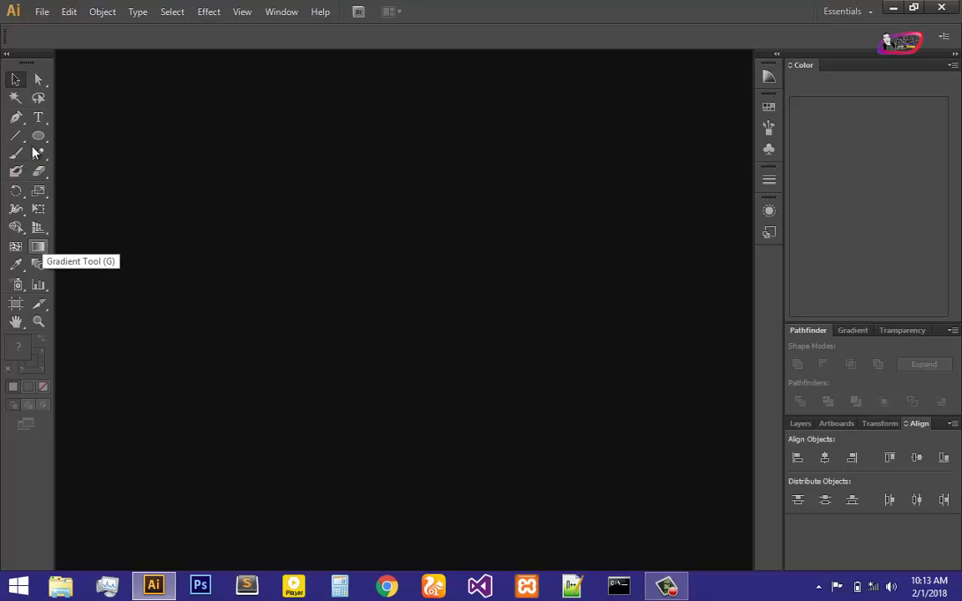
Step: Create a new 2048 × 2000 px landscape document using the Custom profile
left_click(41, 12)
left_click(62, 25)
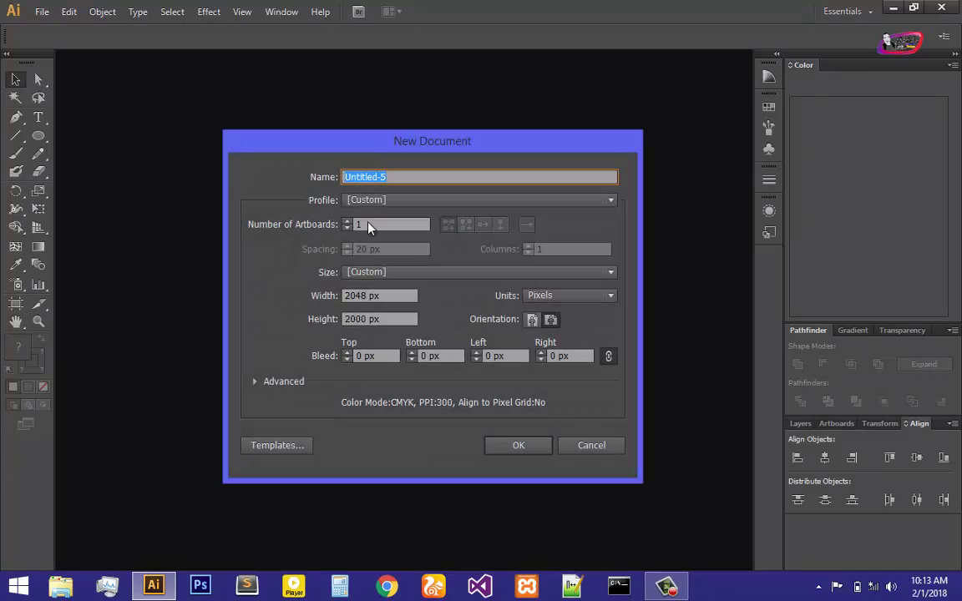
left_click(383, 200)
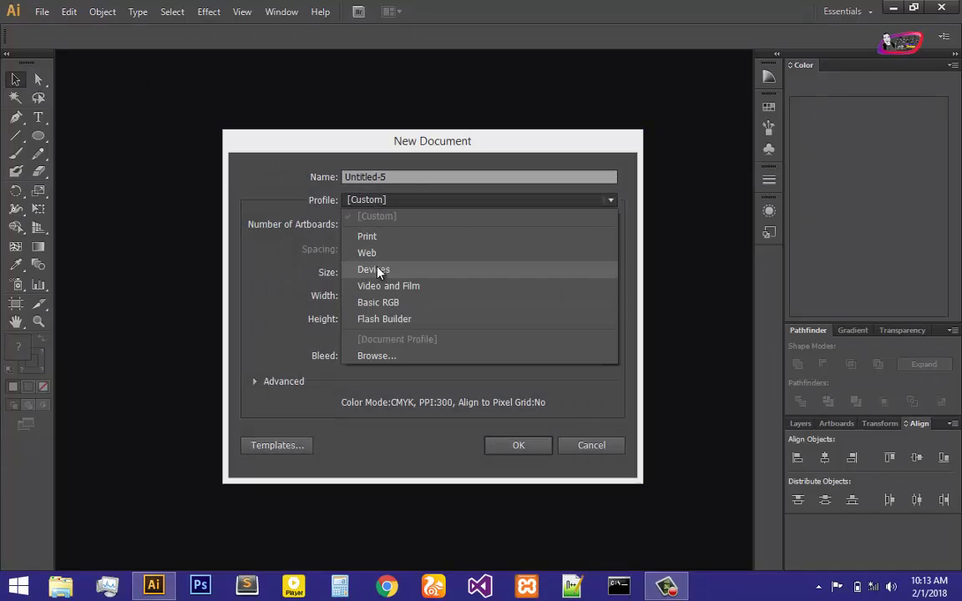
left_click(299, 182)
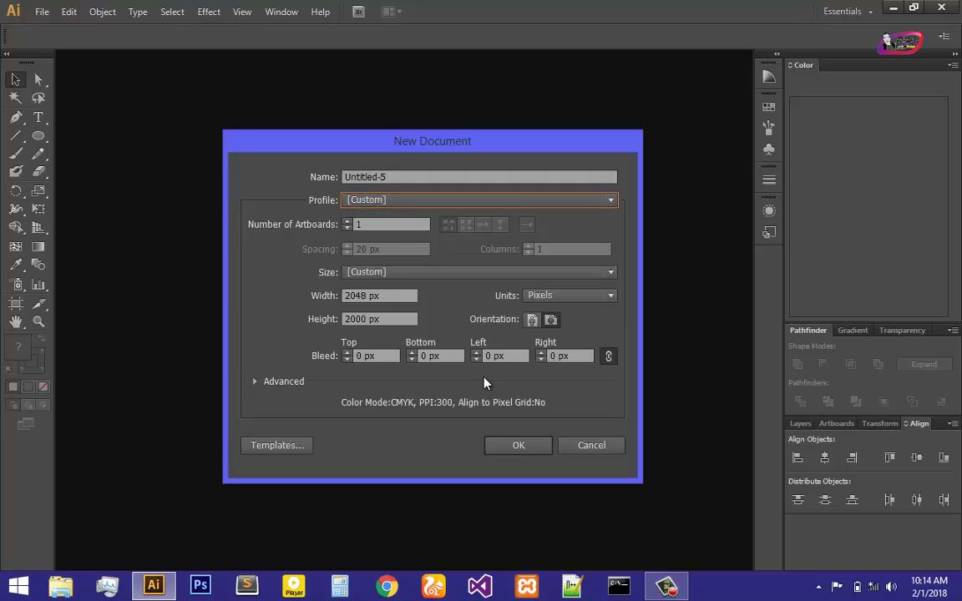
left_click(535, 324)
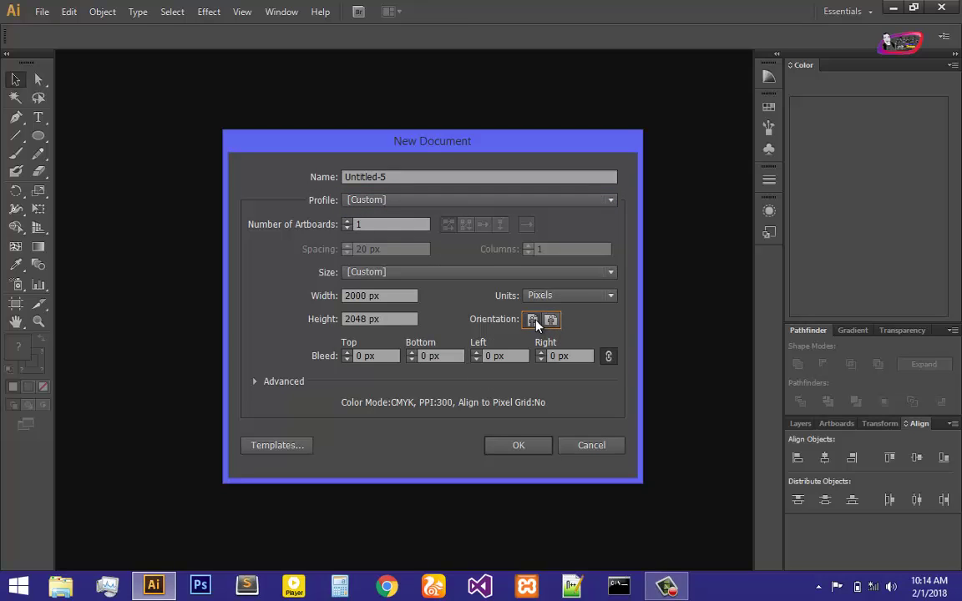
left_click(551, 323)
left_click(510, 447)
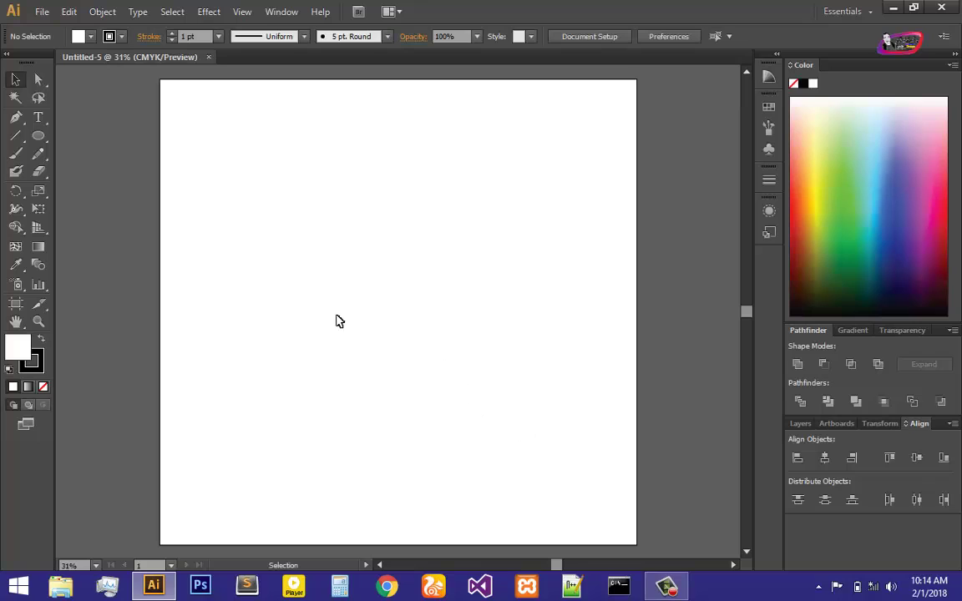
Step: Draw a large circle with the Ellipse tool and move it up on the artboard
left_click(38, 135)
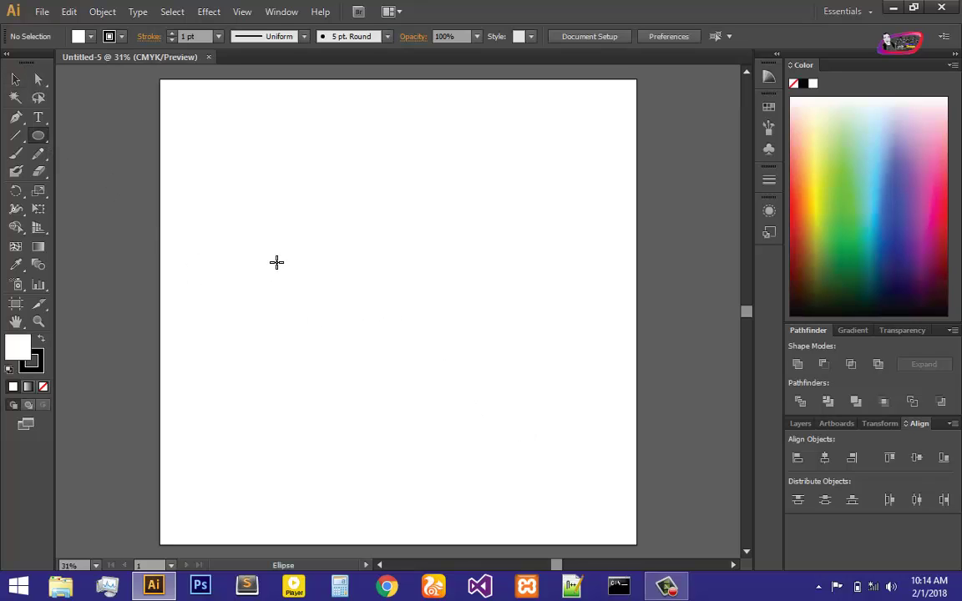
left_click_drag(238, 185, 549, 447)
left_click(15, 80)
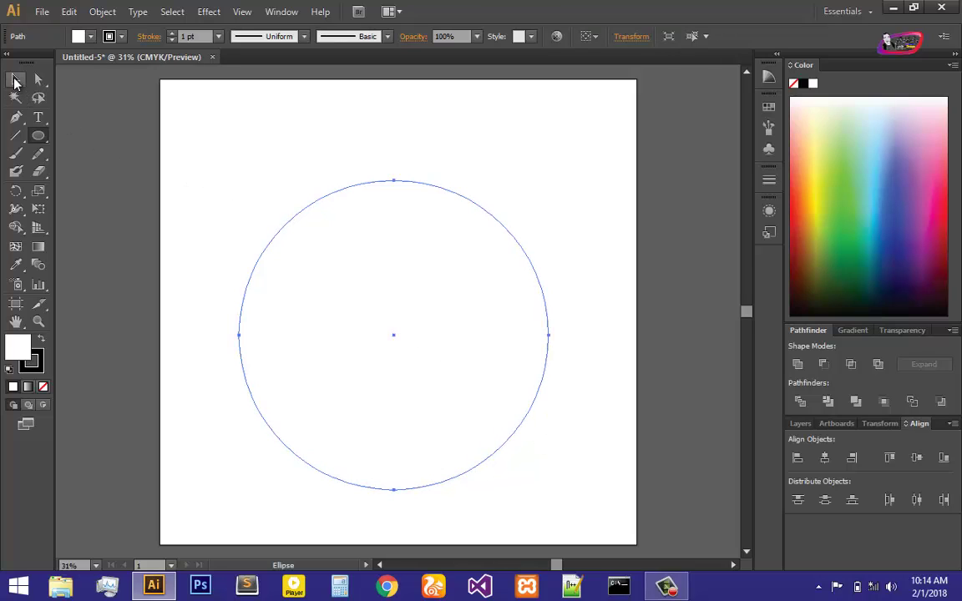
left_click_drag(401, 307, 408, 269)
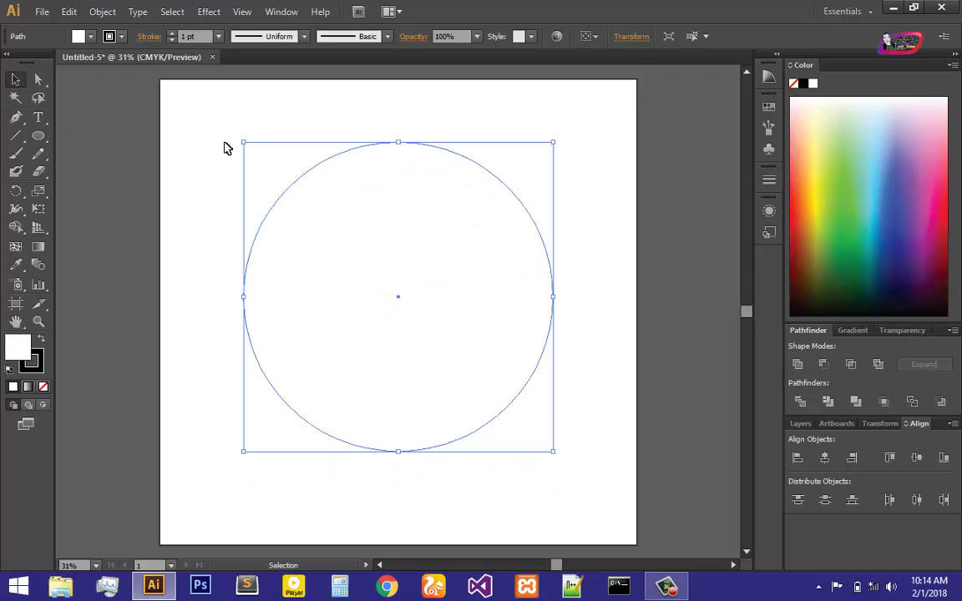
left_click(224, 147)
left_click(38, 135)
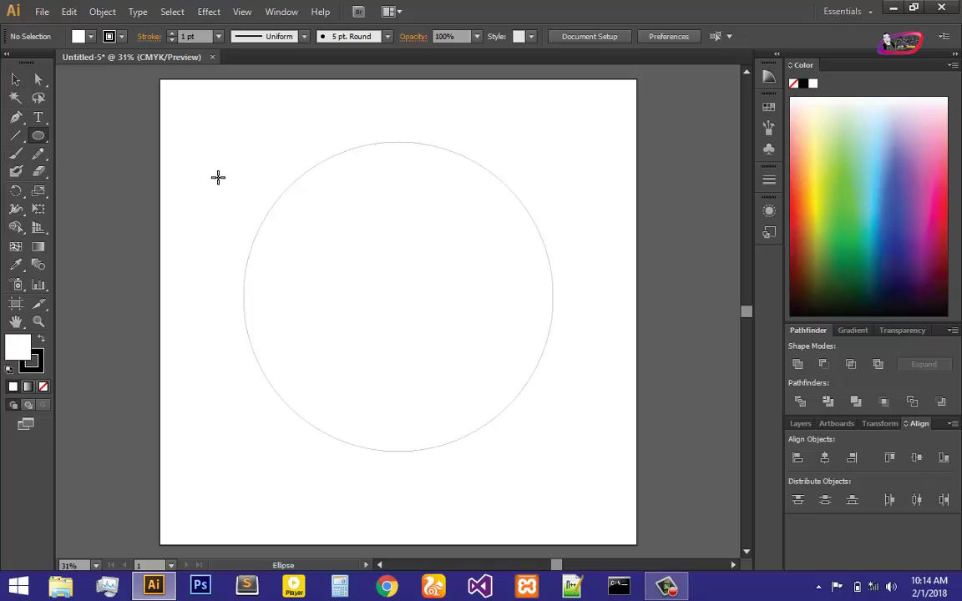
Step: Draw a wide ellipse and snap it to the circle's top edge using Smart Guides
left_click_drag(217, 178, 436, 344)
left_click(15, 79)
left_click(397, 187)
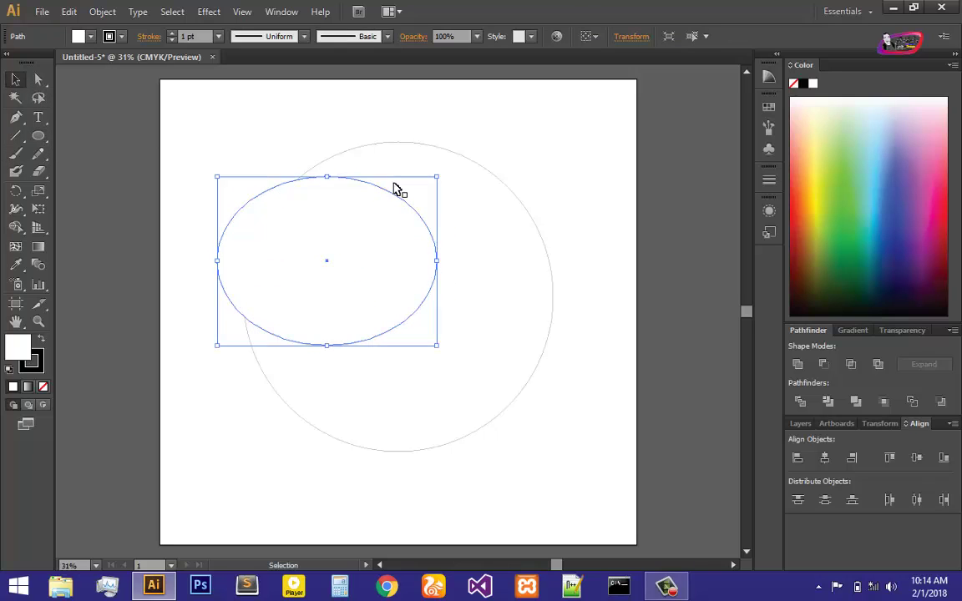
left_click_drag(380, 231, 448, 198)
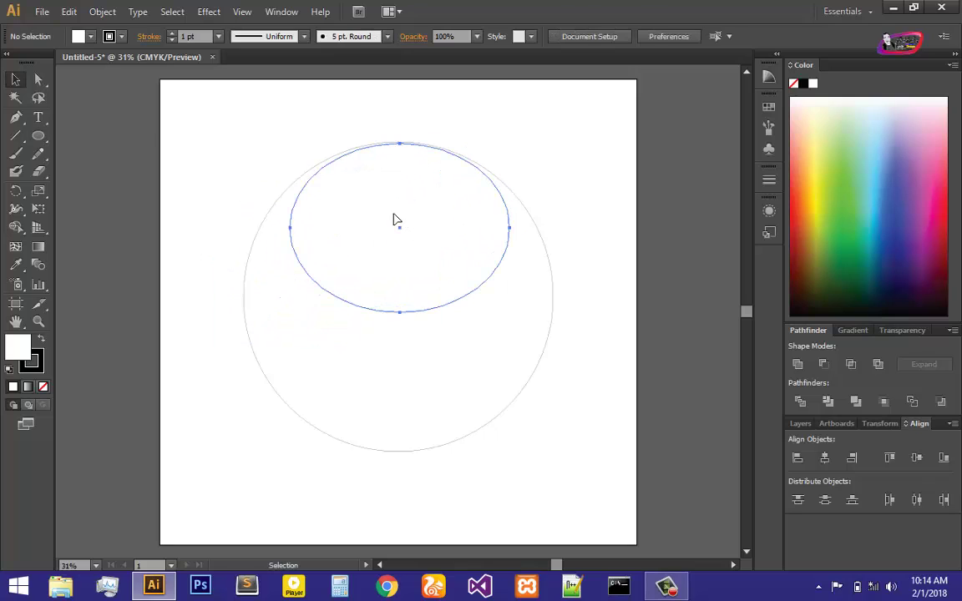
left_click(395, 219)
left_click(242, 13)
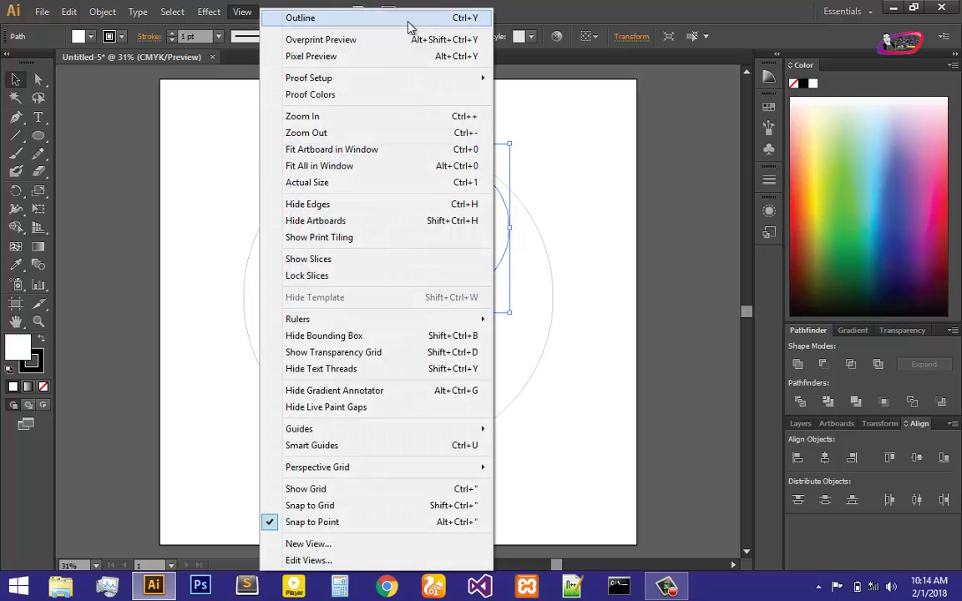
left_click(338, 445)
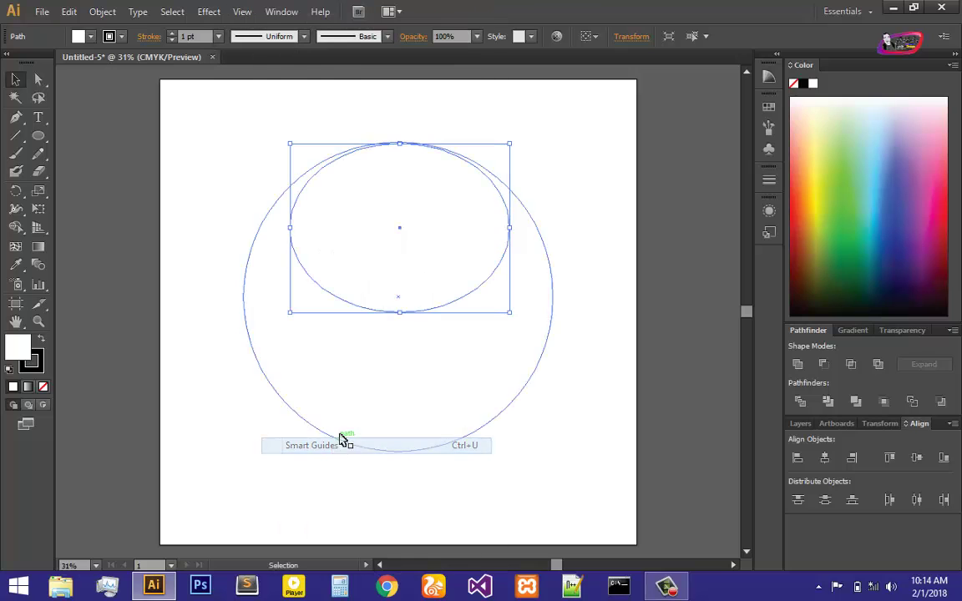
mouse_move(419, 243)
left_mouse_down()
mouse_move(405, 268)
mouse_move(421, 239)
mouse_move(410, 237)
mouse_move(415, 253)
mouse_move(411, 239)
left_mouse_up()
left_click(498, 149)
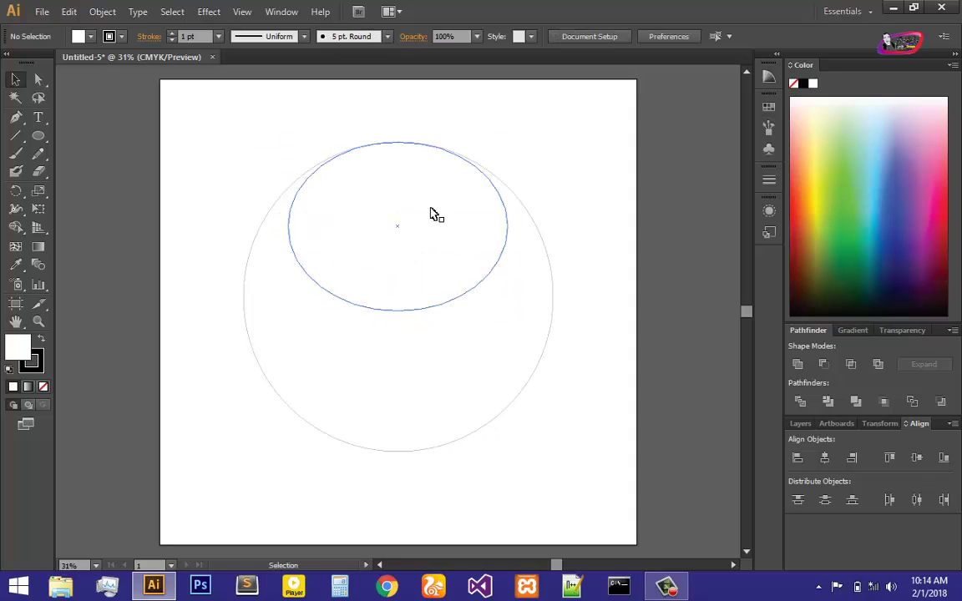
Step: Duplicate the ellipse down to the circle's bottom and rotate the middle copy upright
left_click(455, 210)
key("ctrl+d")
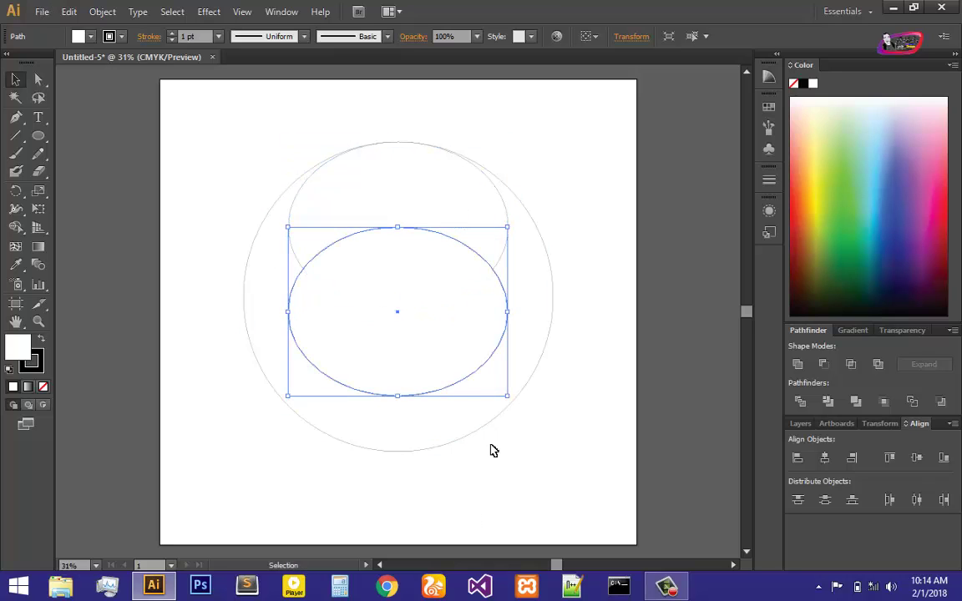
left_click_drag(431, 358, 428, 415)
left_click(423, 268)
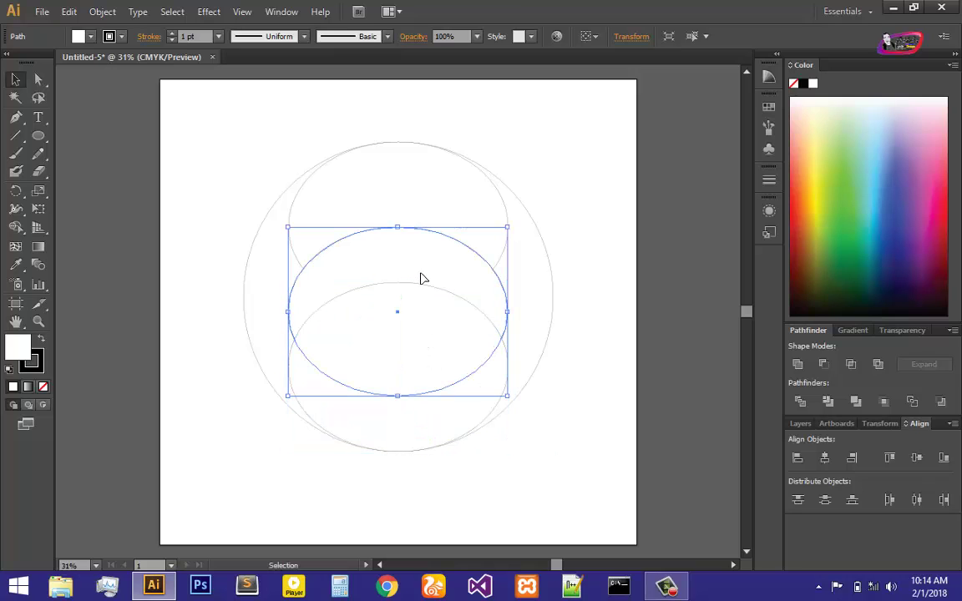
left_click_drag(513, 399, 281, 477)
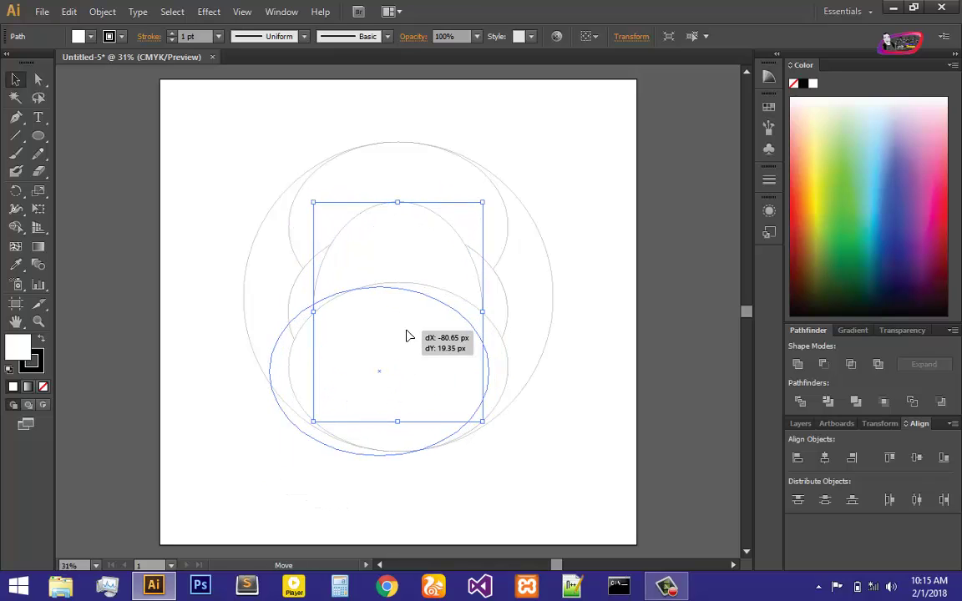
Step: Place upright ellipses at the circle's left and right sides, then select the circle and all four ellipses
left_click(407, 335)
left_click_drag(440, 262, 370, 249)
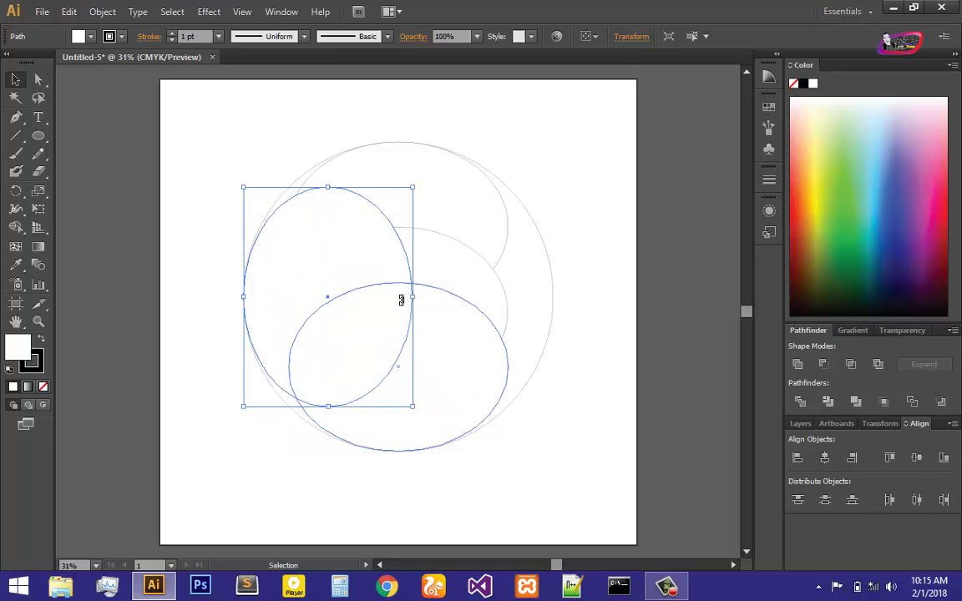
left_click(506, 308)
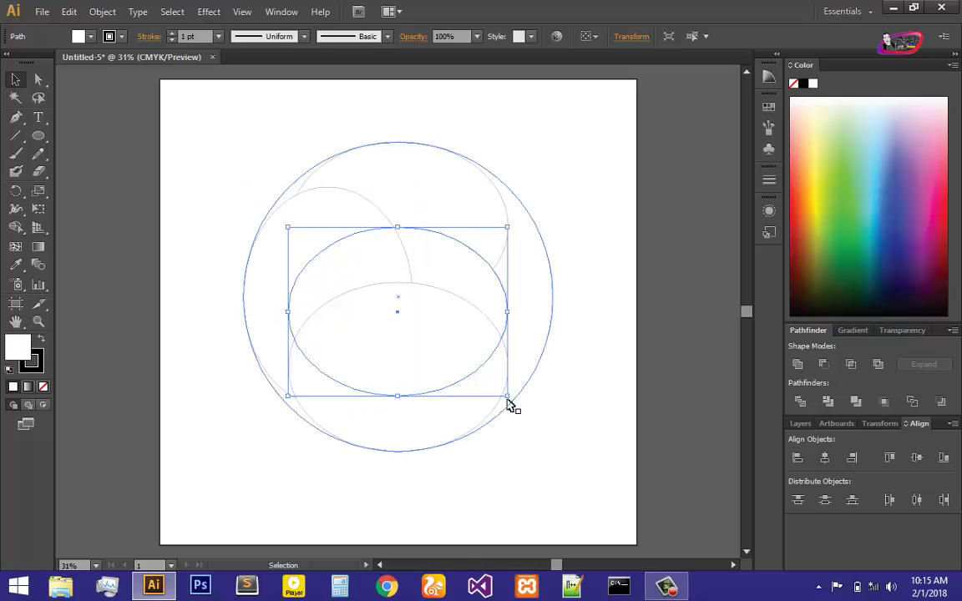
left_click_drag(513, 401, 315, 431)
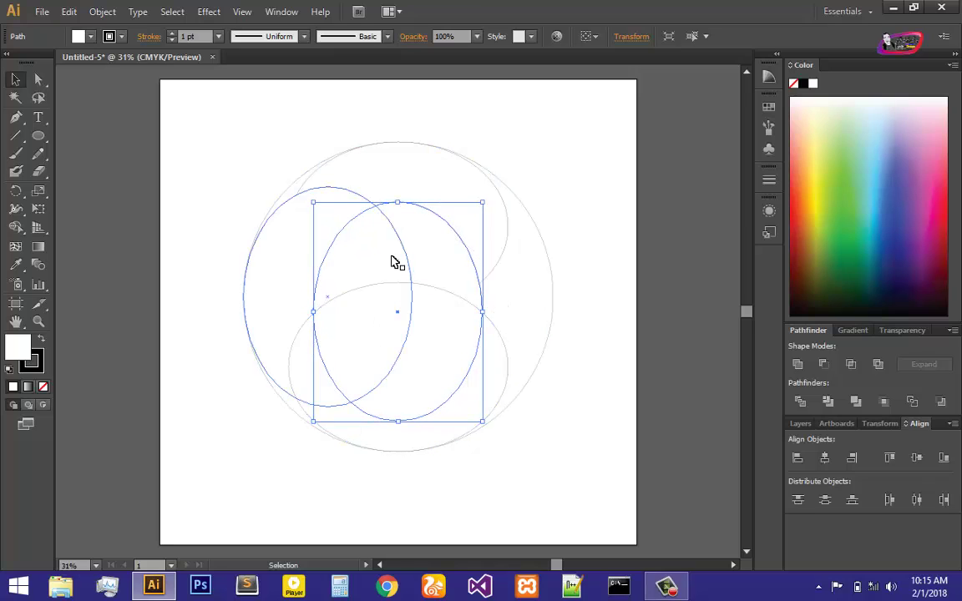
left_click_drag(447, 267, 508, 280)
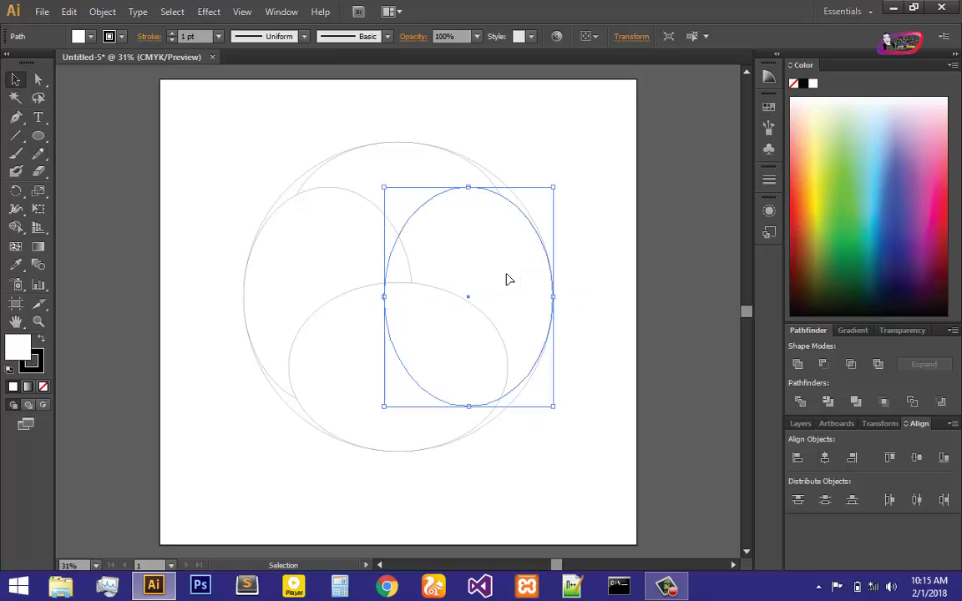
left_click(267, 142)
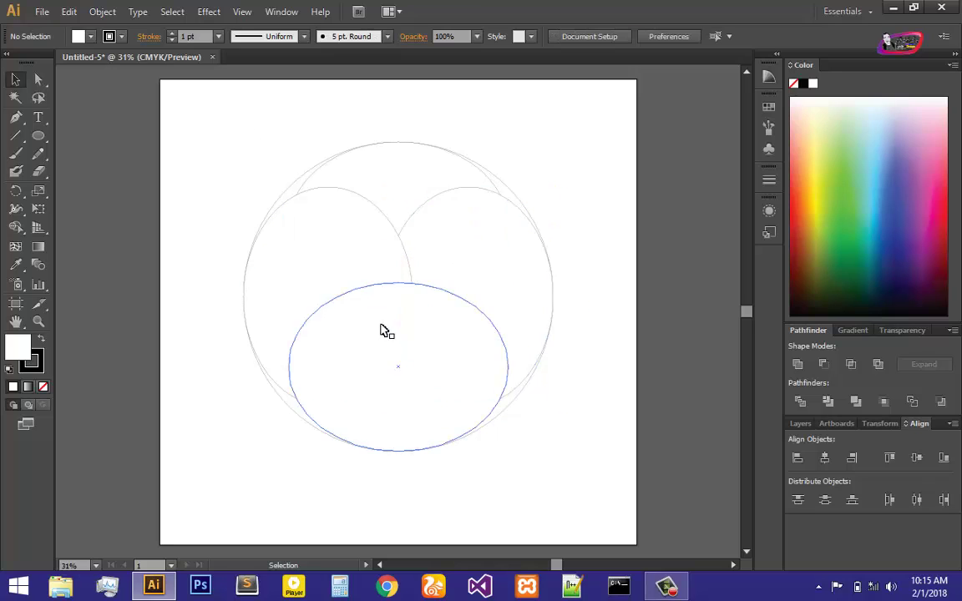
left_click_drag(183, 107, 584, 478)
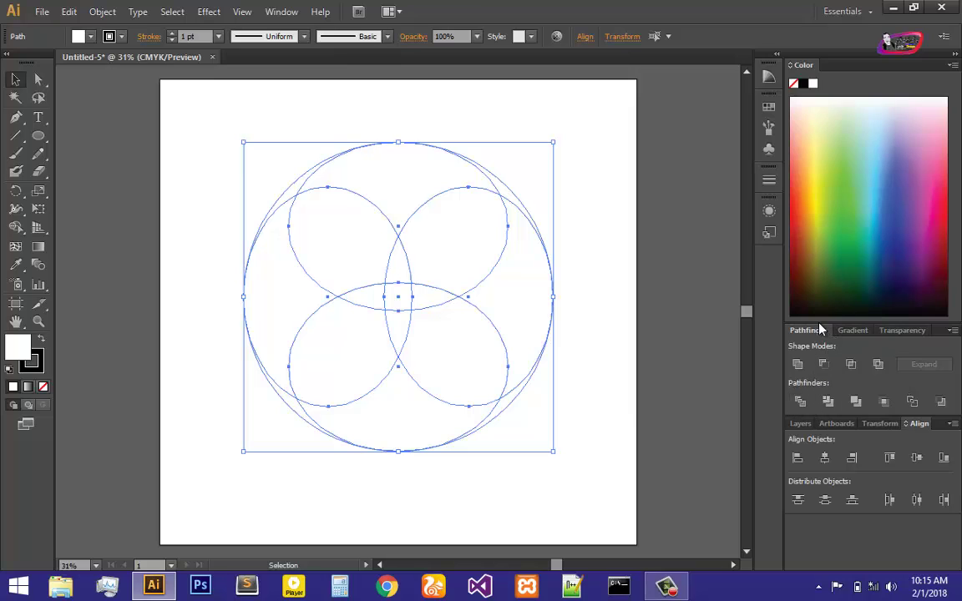
left_click(800, 401)
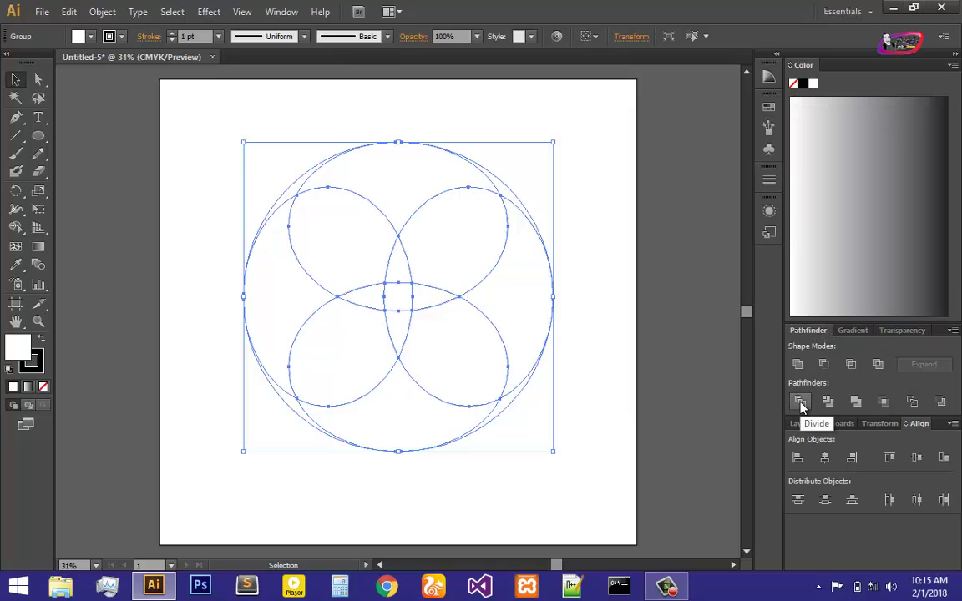
left_click(213, 149)
left_click_drag(217, 135, 569, 440)
right_click(500, 304)
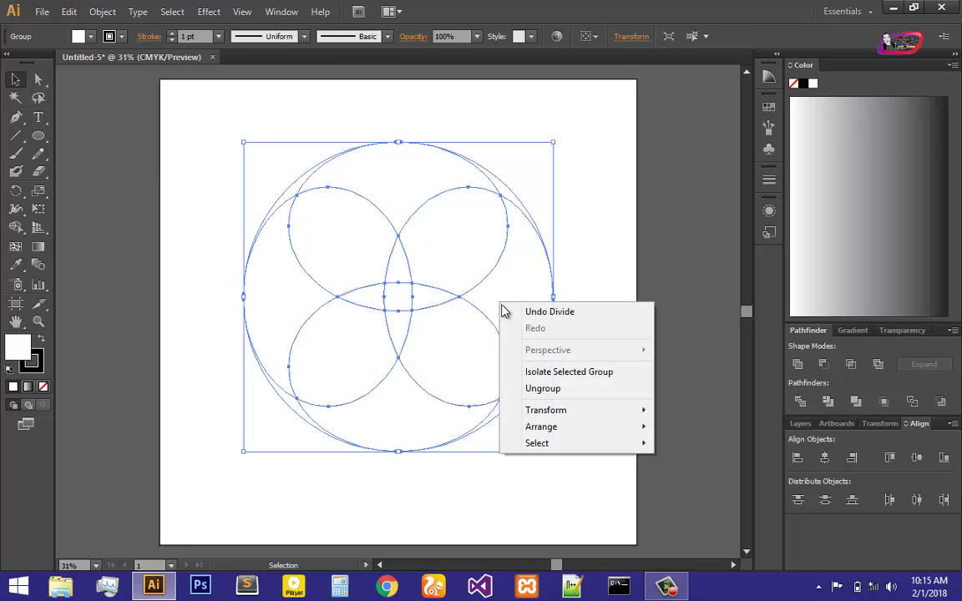
left_click(552, 390)
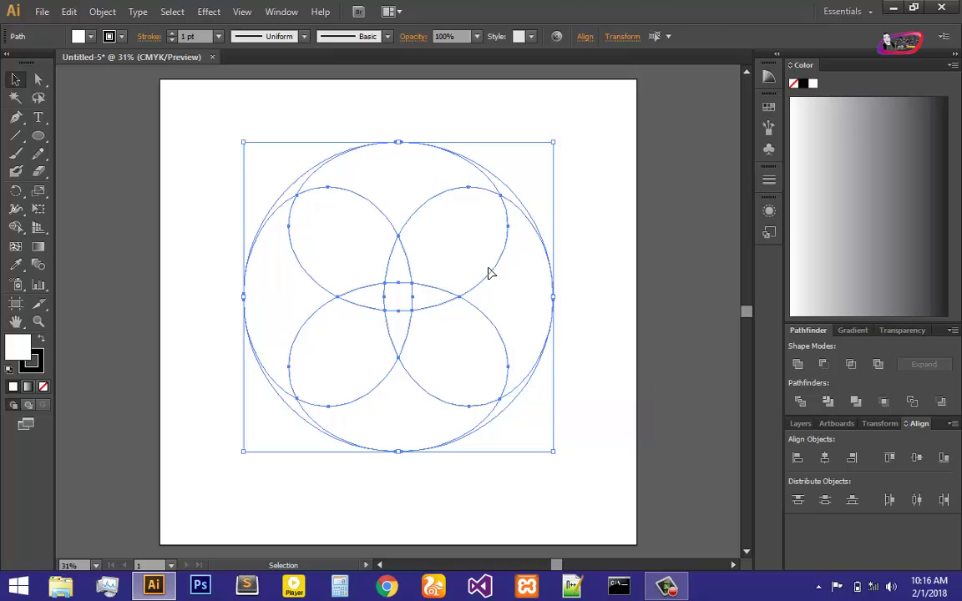
left_click(545, 161)
left_click(402, 171)
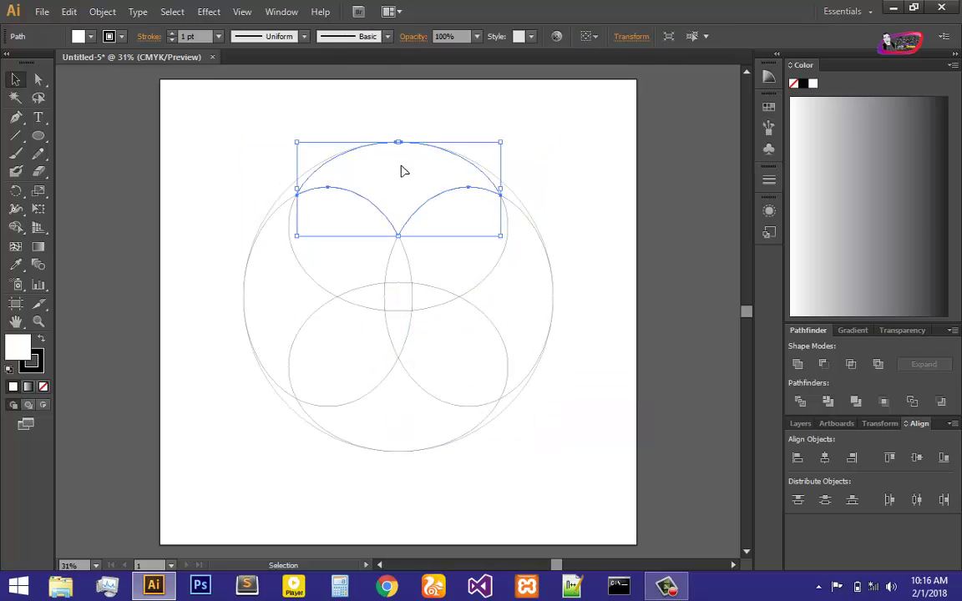
left_click(542, 182)
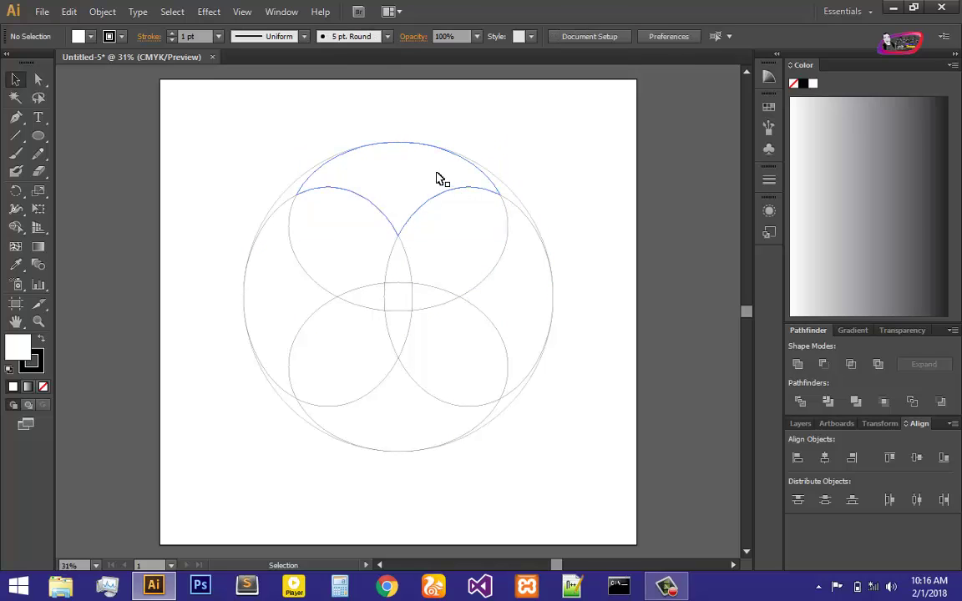
Step: Unite the three right-hand pieces with Pathfinder and fill the result green
left_click(507, 194)
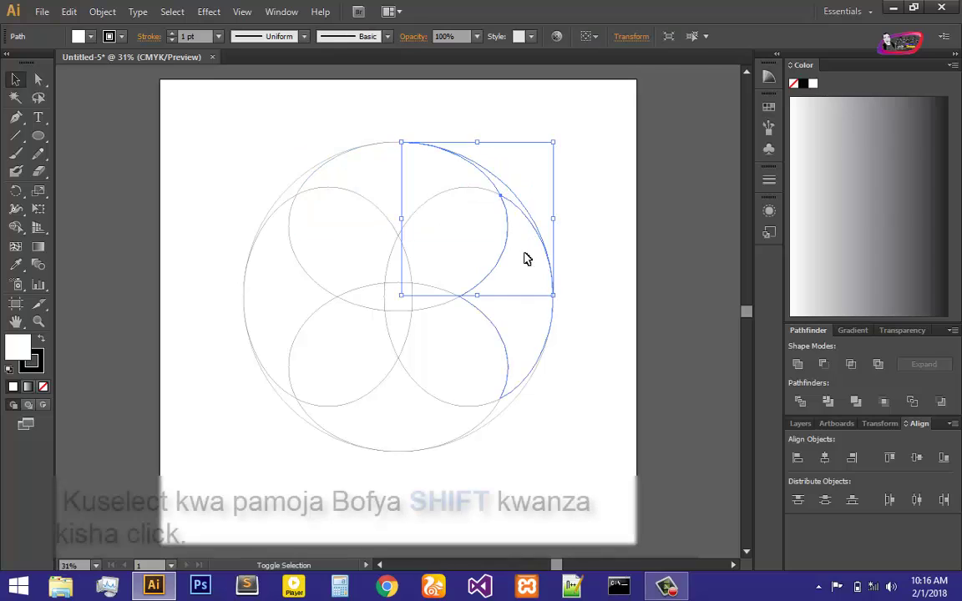
left_click(451, 350, "shift")
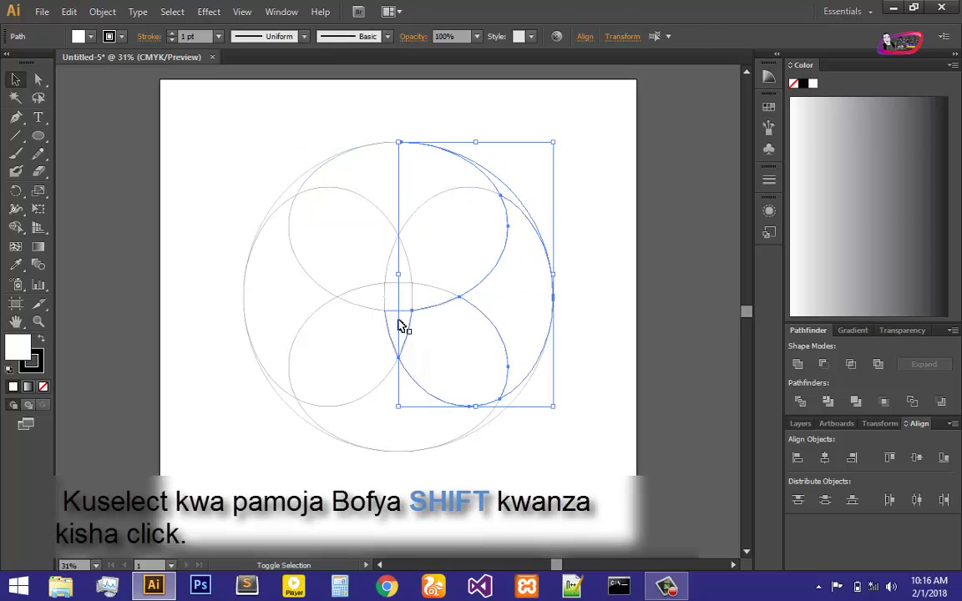
left_click(396, 326, "shift")
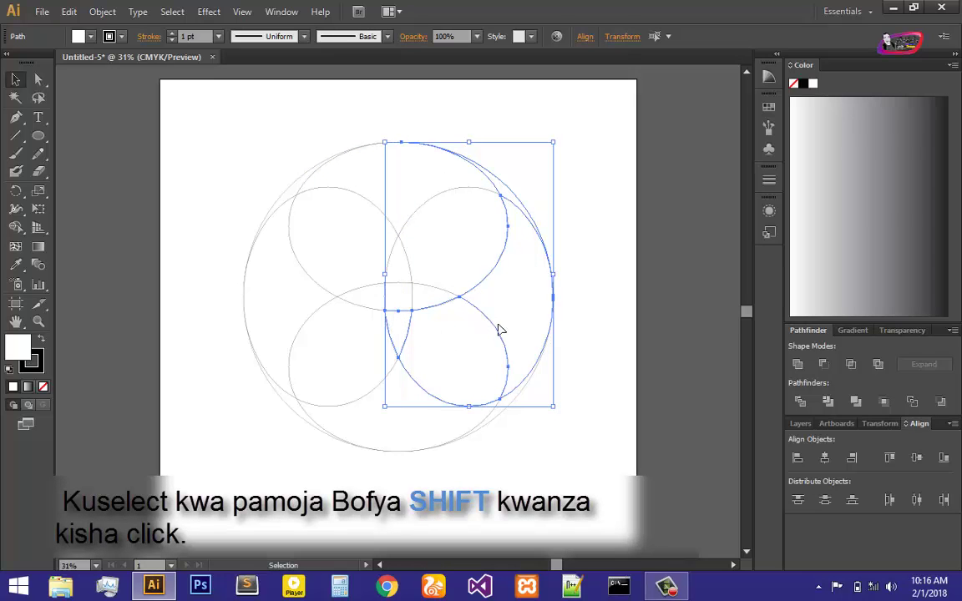
left_click(800, 366)
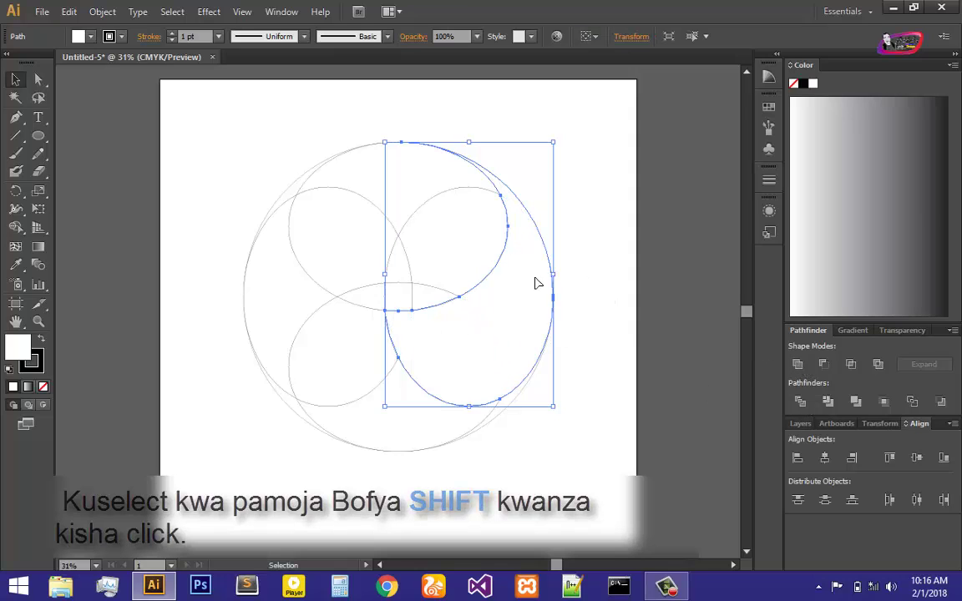
left_click(83, 36)
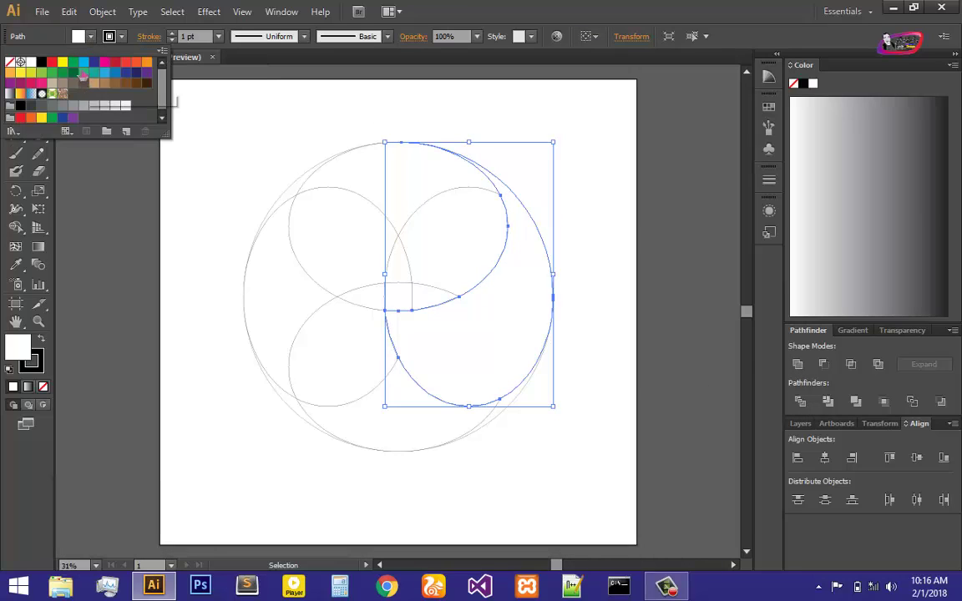
left_click(73, 64)
left_click(259, 119)
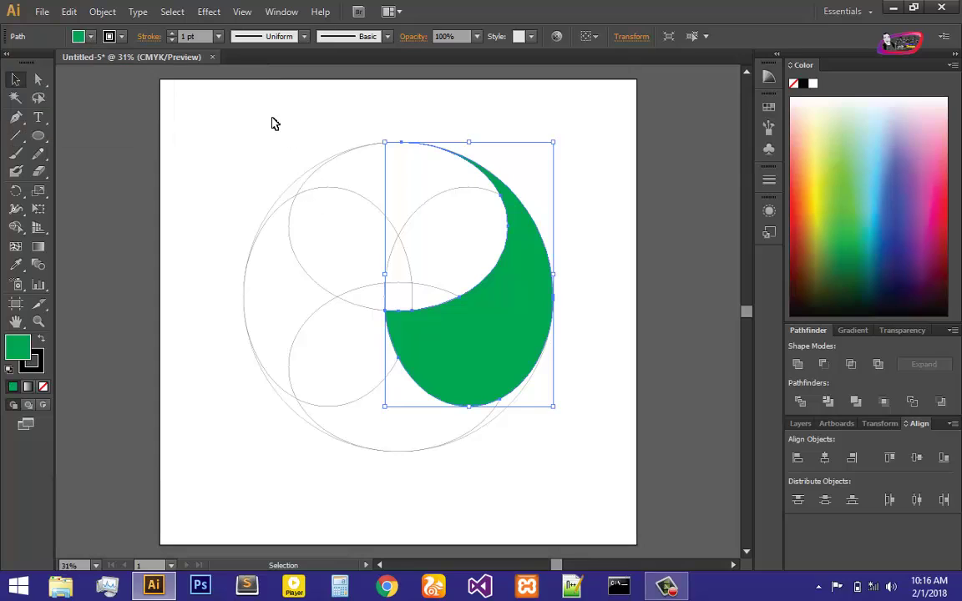
left_click(562, 188)
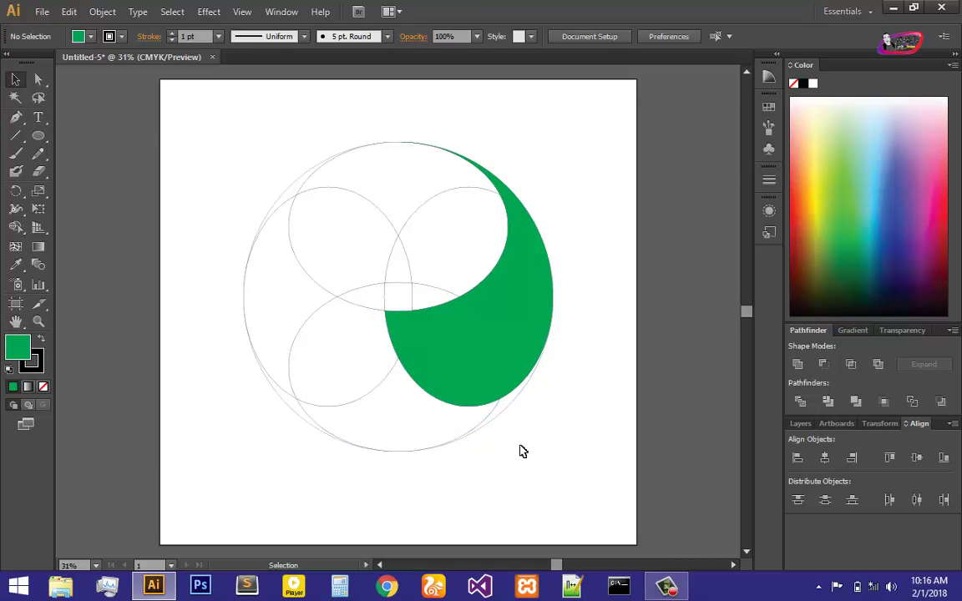
Step: Try uniting the green shape with the lower-left circle, then undo that merge
left_click(518, 394)
left_click(405, 443, "shift")
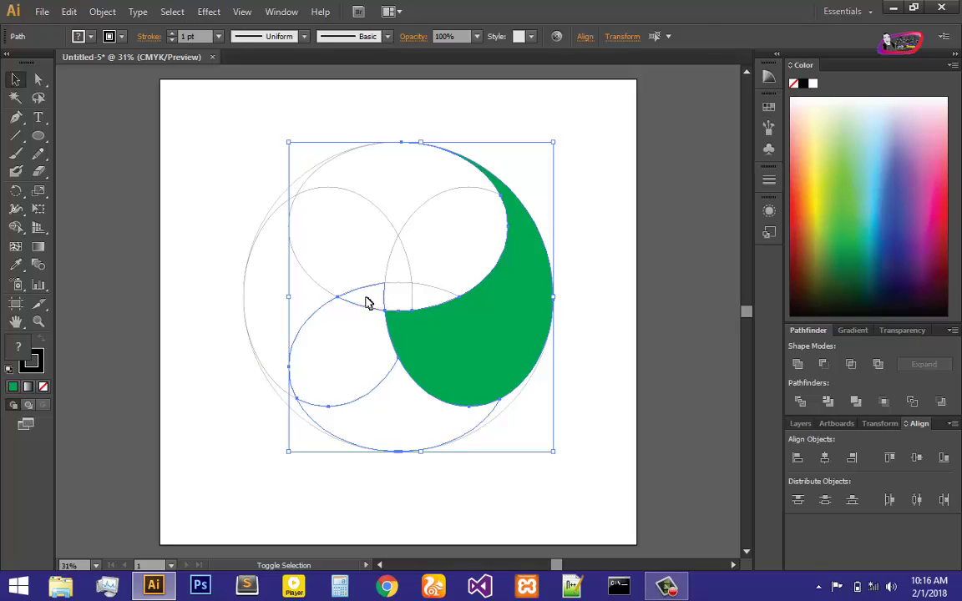
left_click(797, 365)
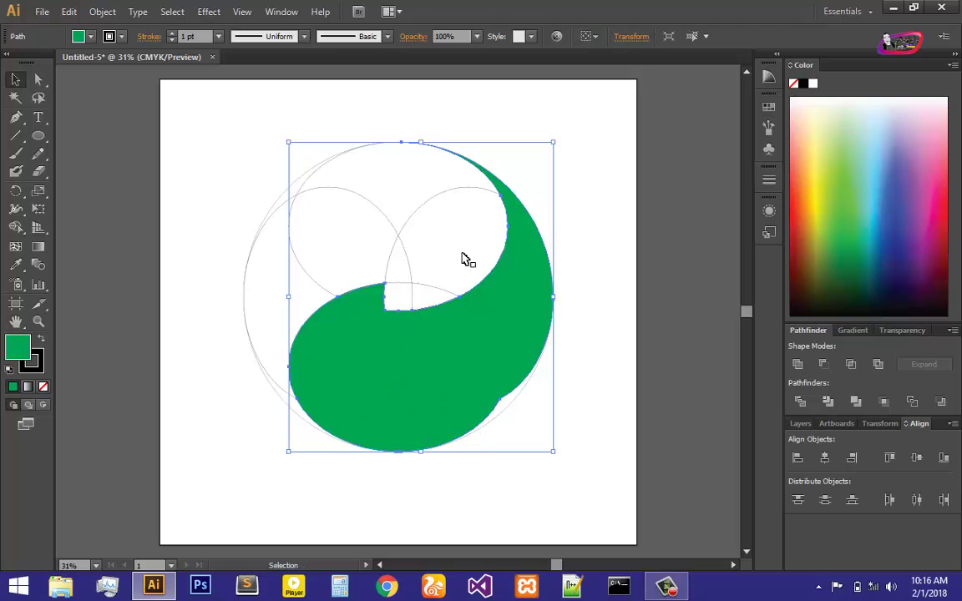
left_click(194, 138)
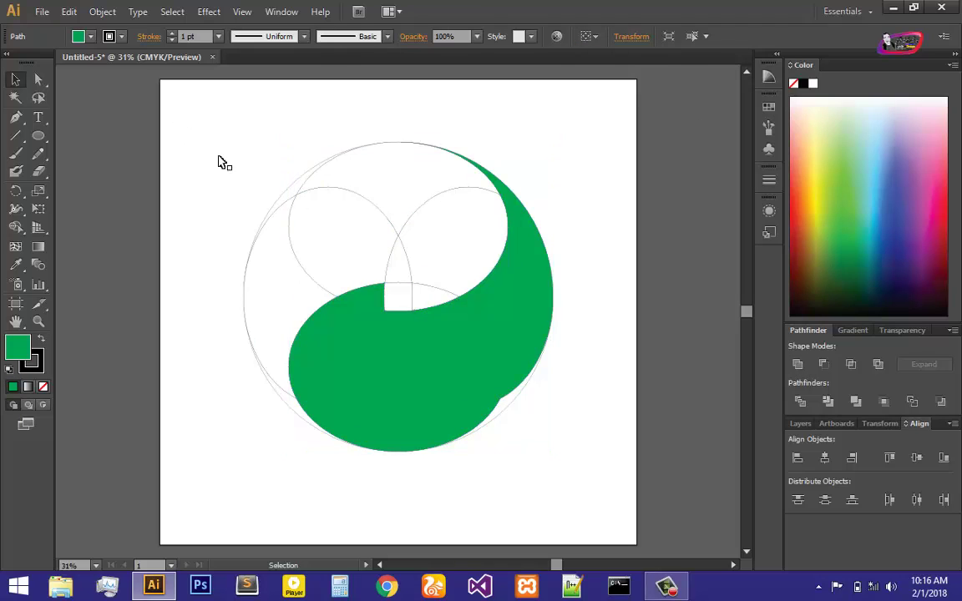
key("ctrl+z")
left_click(562, 359)
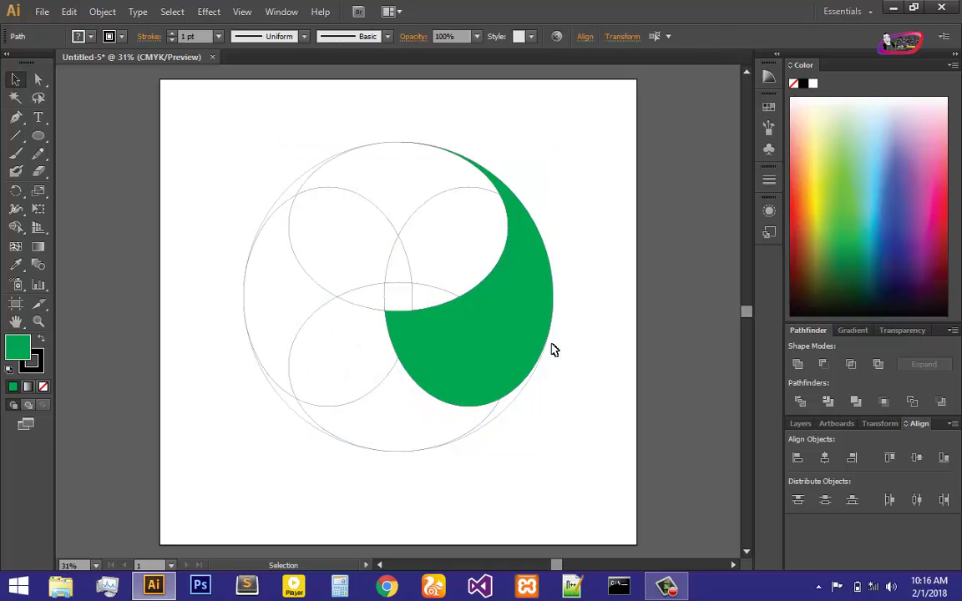
Step: Unite the lower paths into one swirl and fill it yellow
left_click(512, 406)
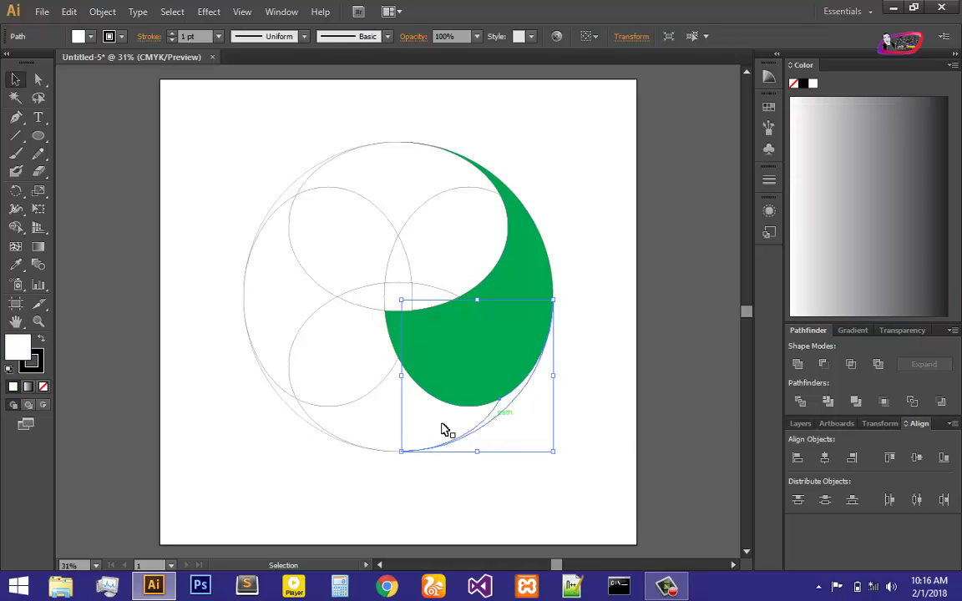
left_click(368, 399, "shift")
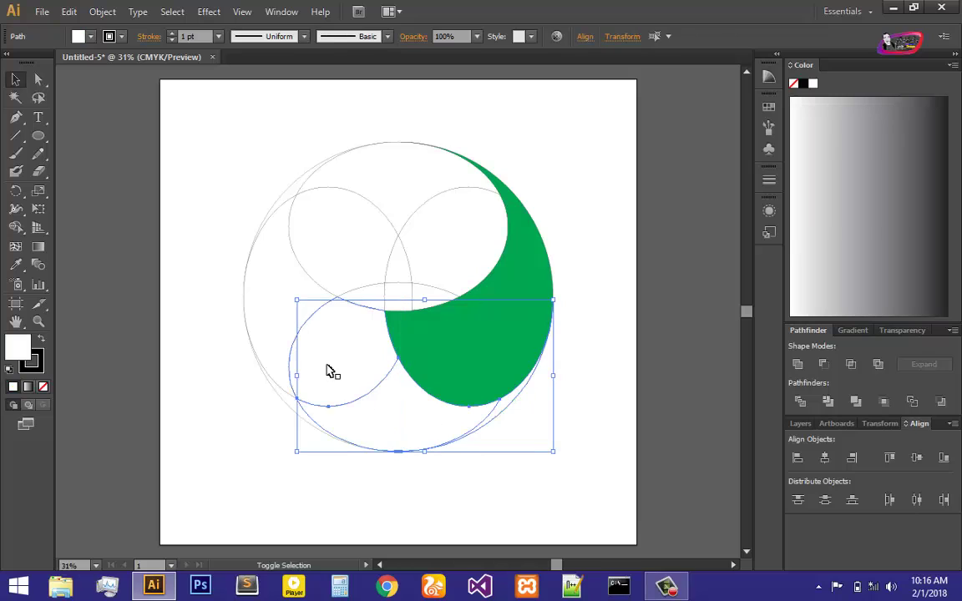
left_click(378, 299, "shift")
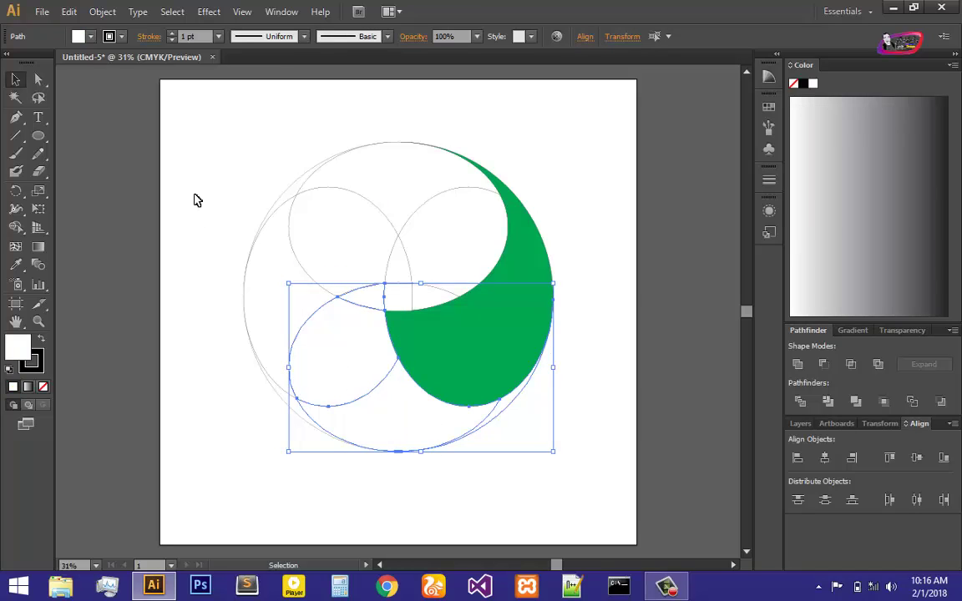
left_click(799, 368)
left_click(87, 35)
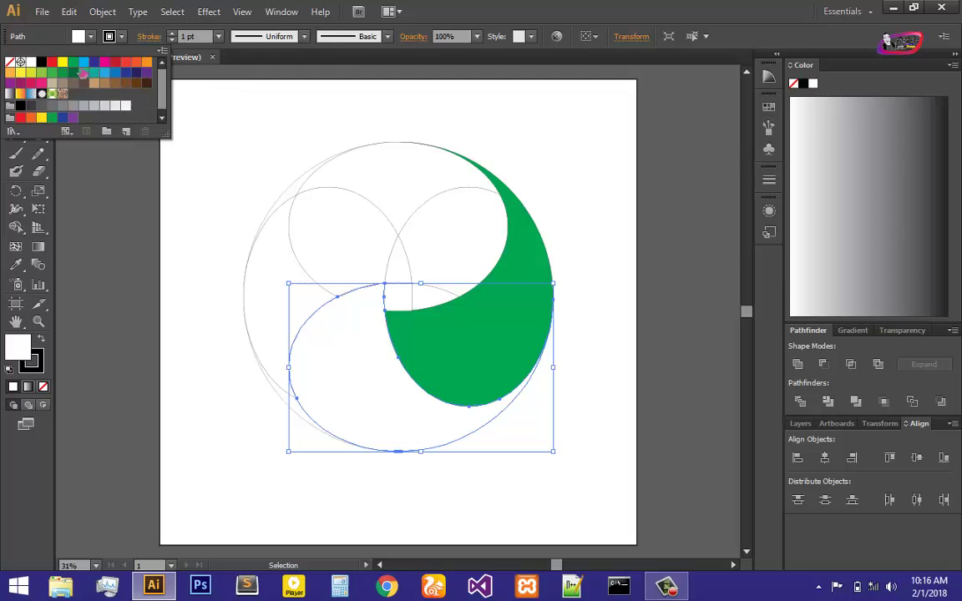
left_click(62, 73)
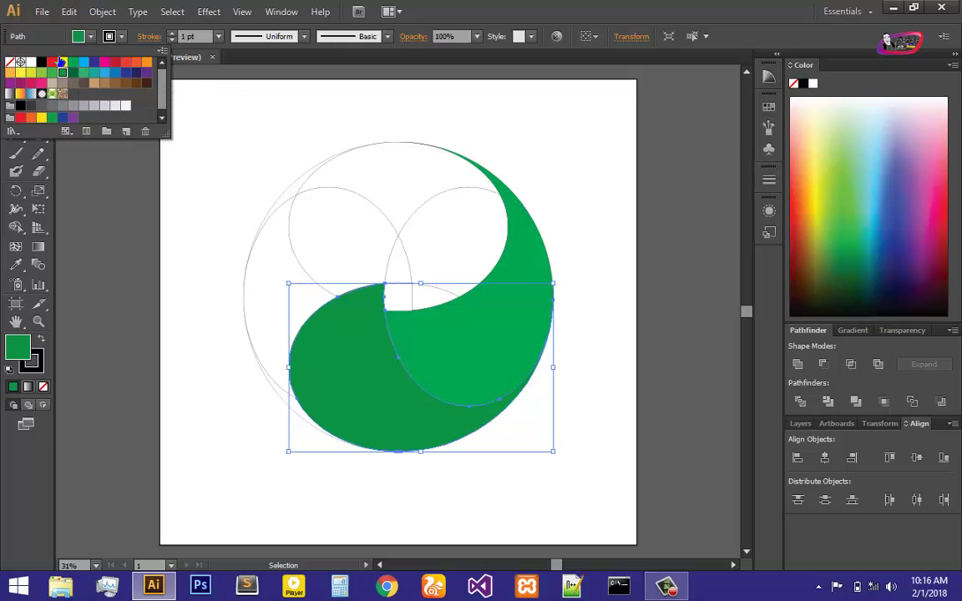
left_click(62, 63)
left_click(176, 232)
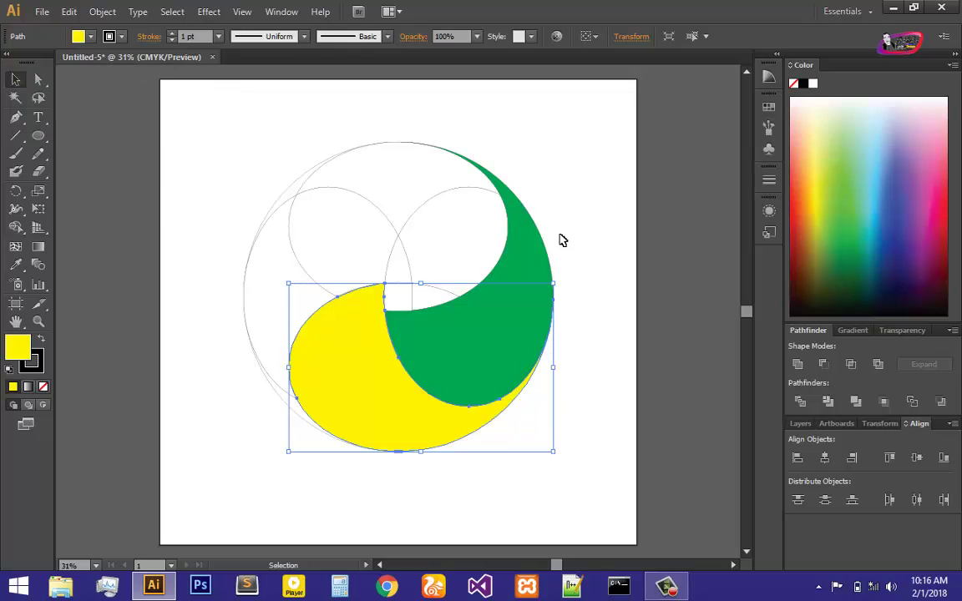
left_click(518, 199)
Step: Unite the left-hand paths into one swirl and fill it red
left_click(300, 414)
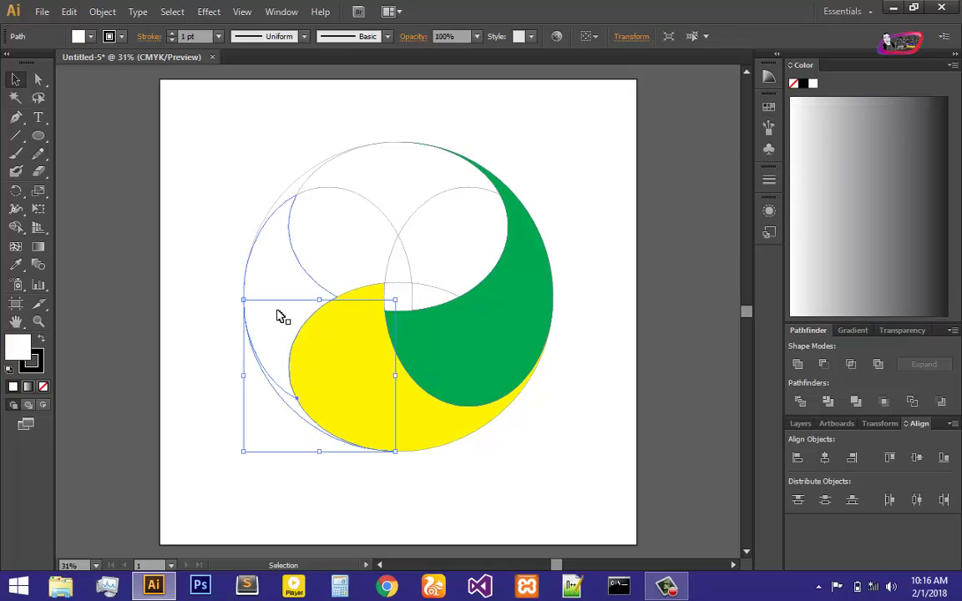
left_click(307, 284, "shift")
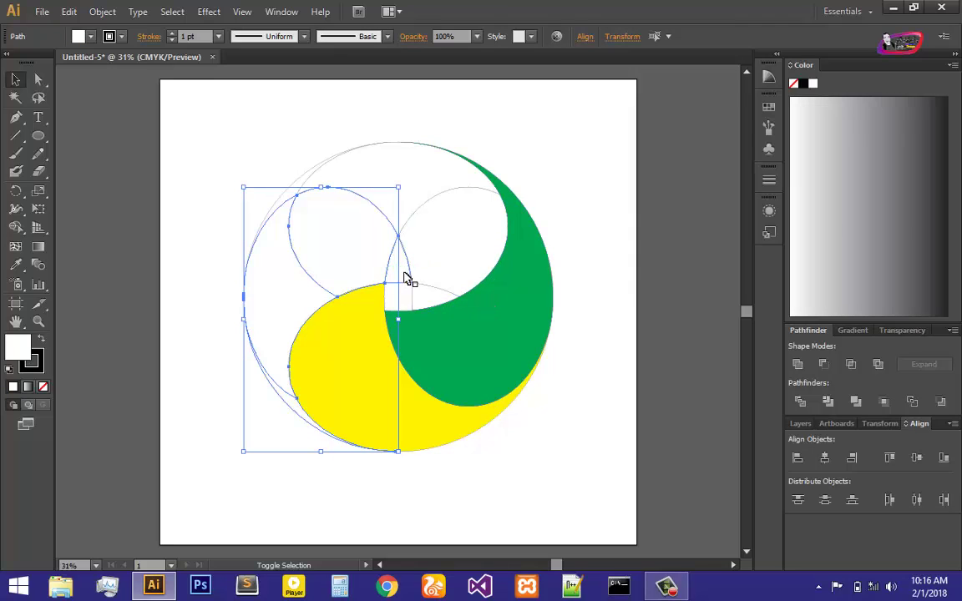
left_click(407, 278, "shift")
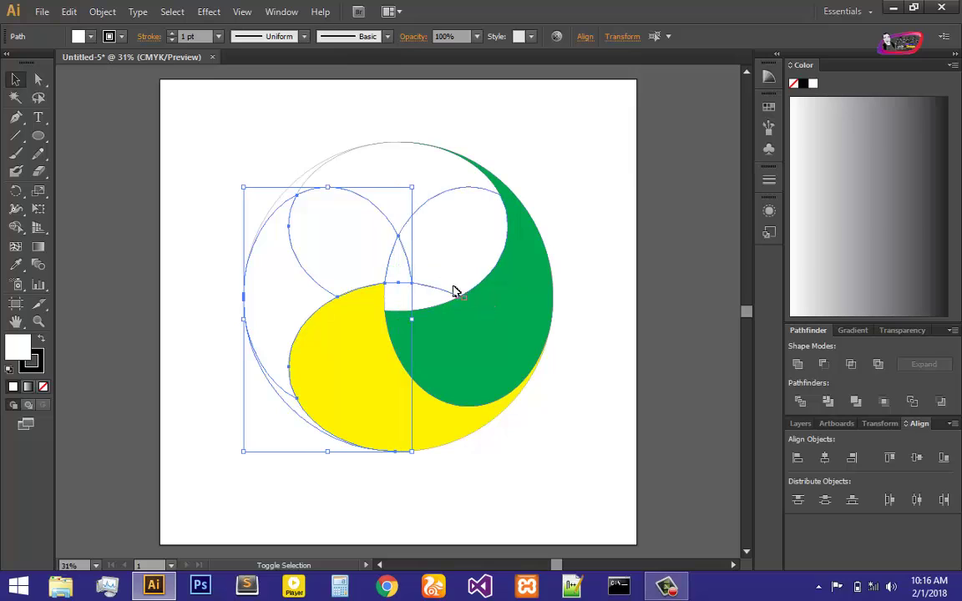
left_click(798, 364)
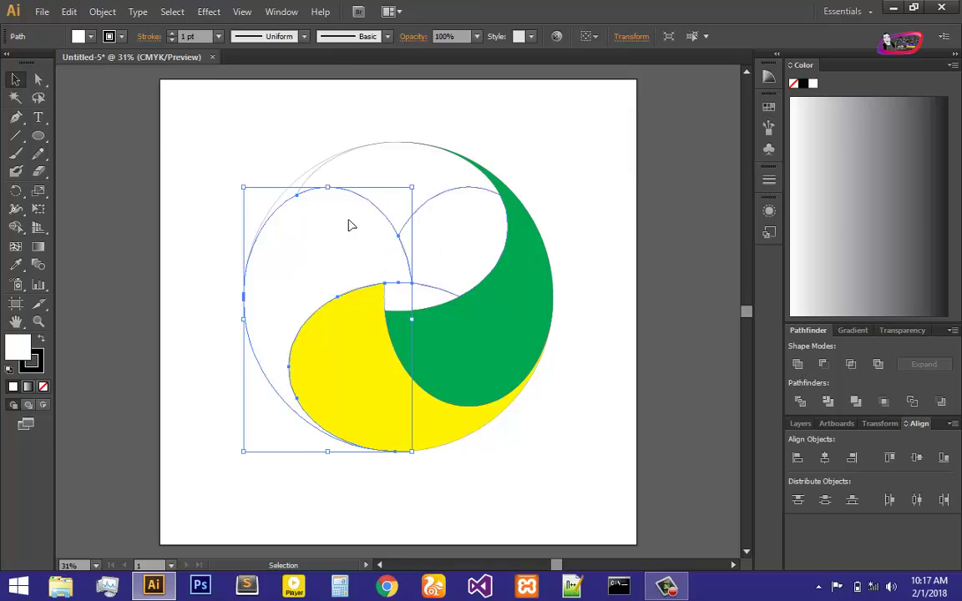
left_click(90, 37)
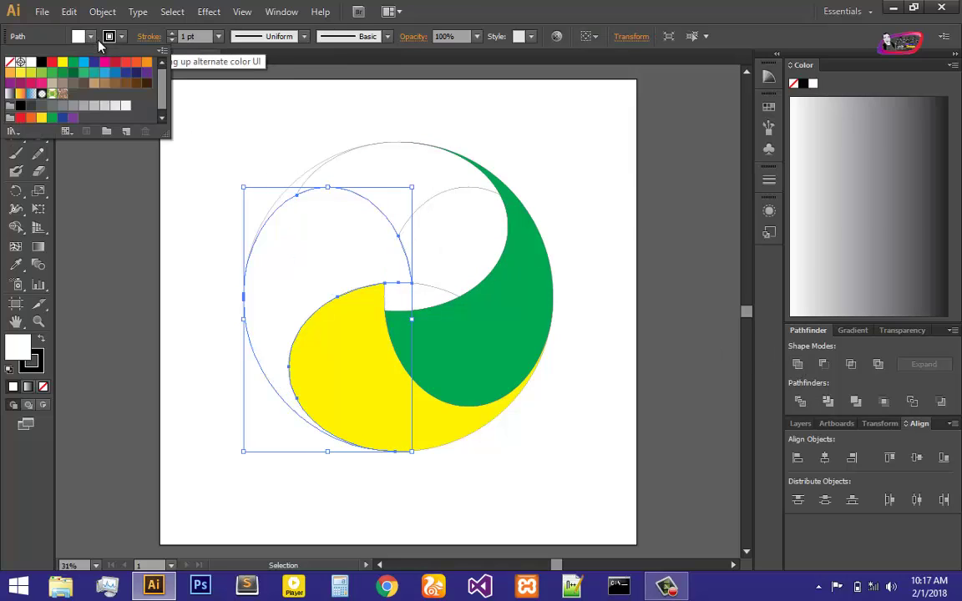
left_click(20, 117)
left_click(574, 129)
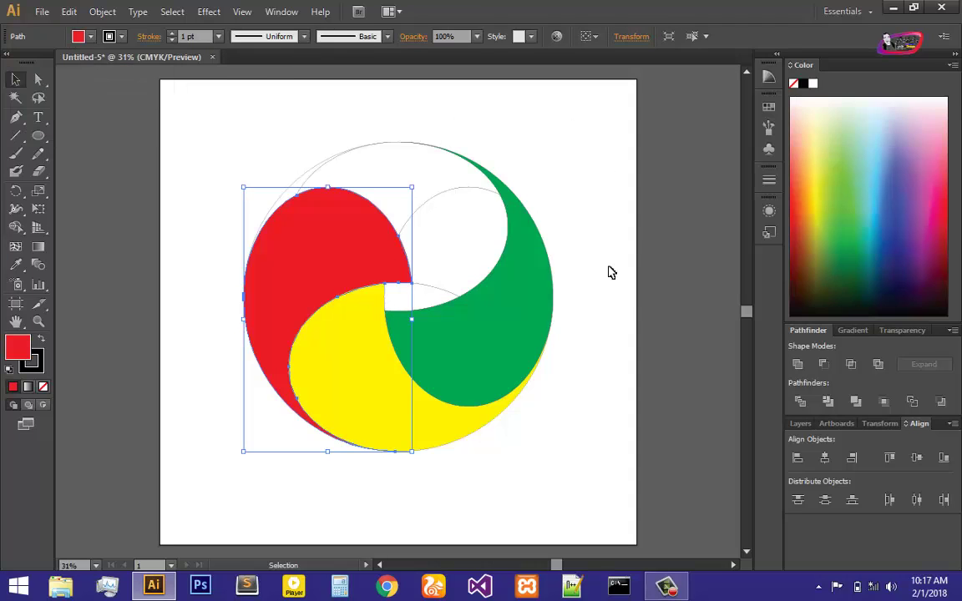
left_click(604, 185)
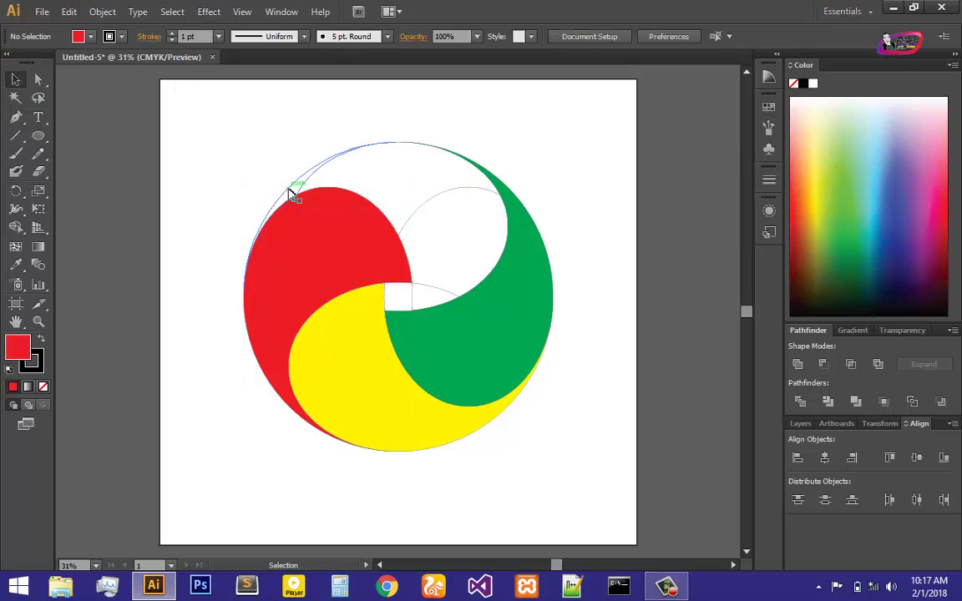
Step: Unite the top arcs and the small white centre piece, then fill the swirl cyan blue
left_click(290, 191)
left_click(433, 194, "shift")
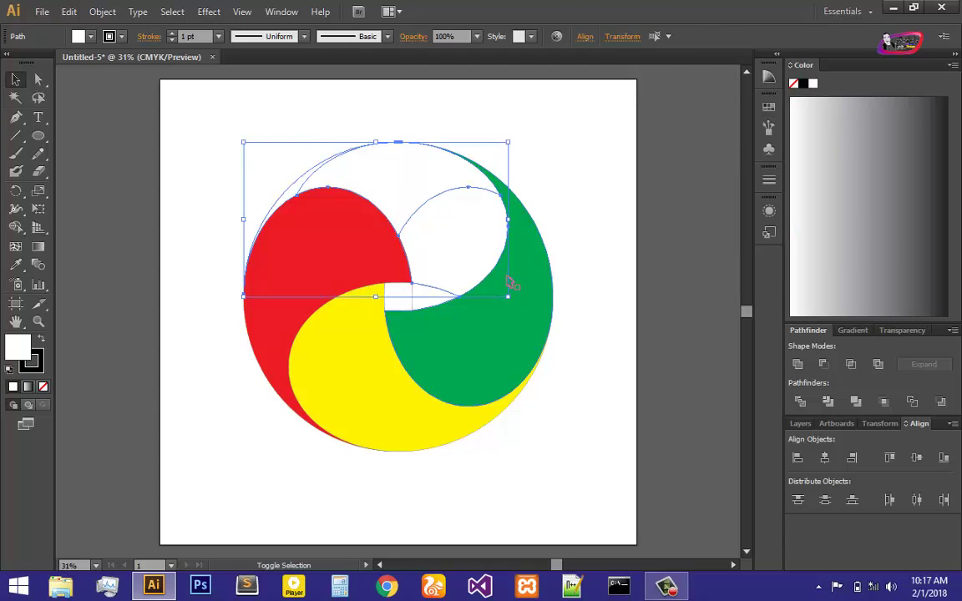
left_click(392, 294, "shift")
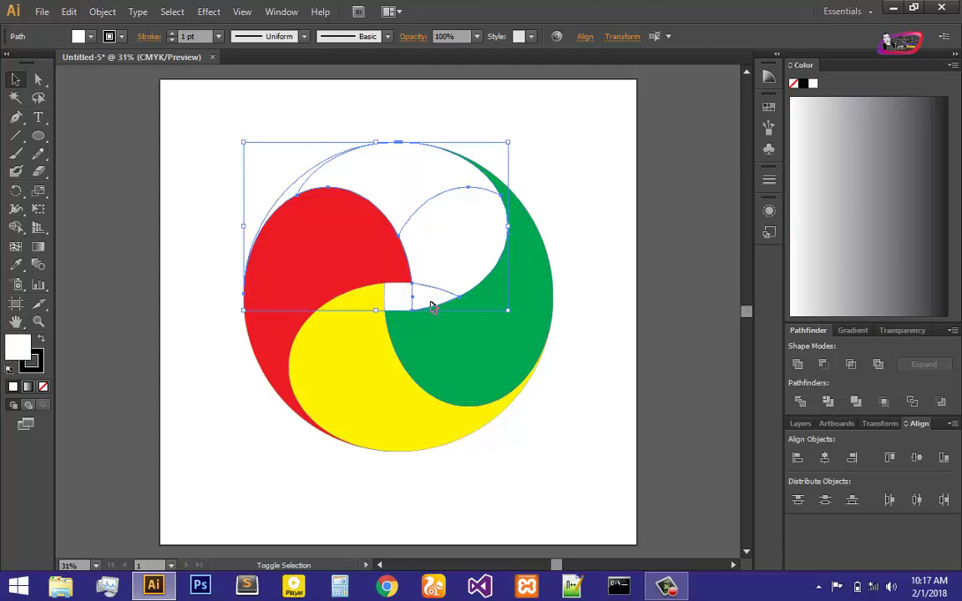
left_click(800, 367)
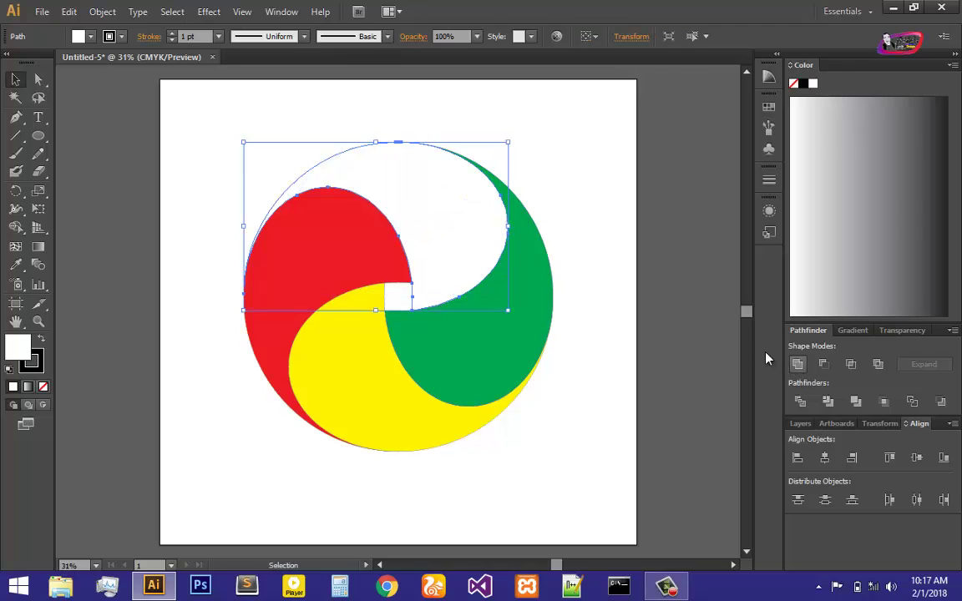
left_click(80, 36)
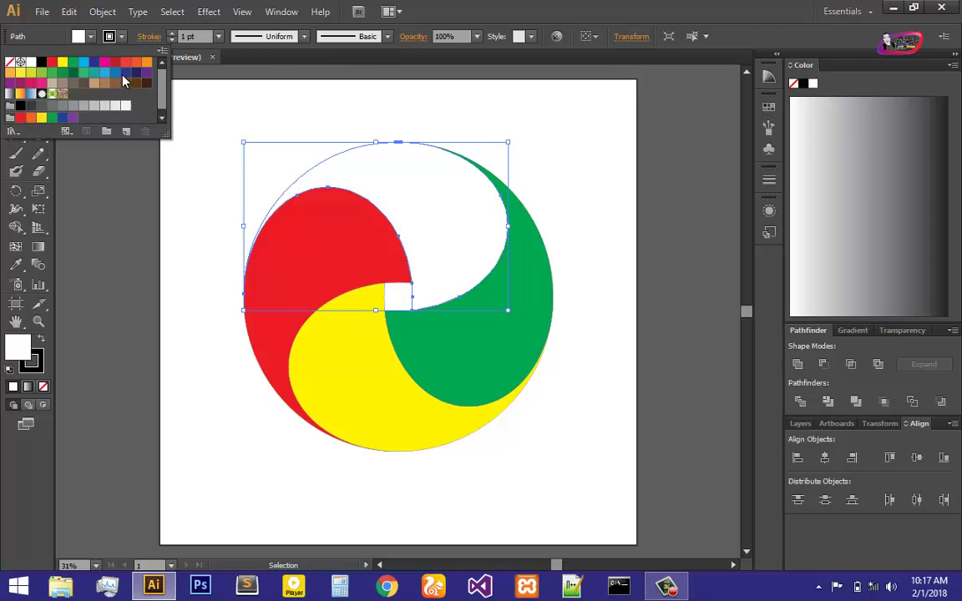
left_click(84, 61)
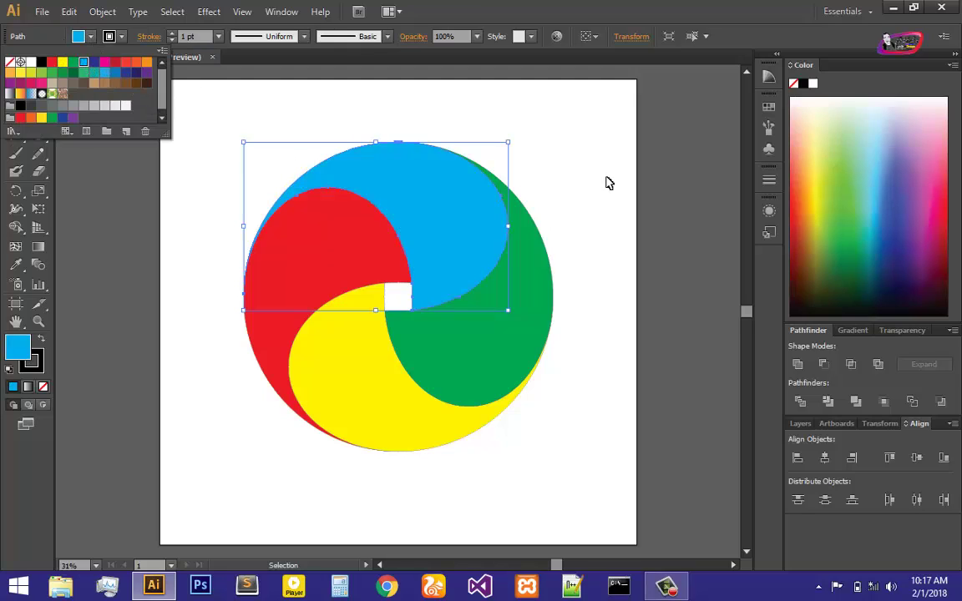
left_click(604, 335)
left_click(593, 241)
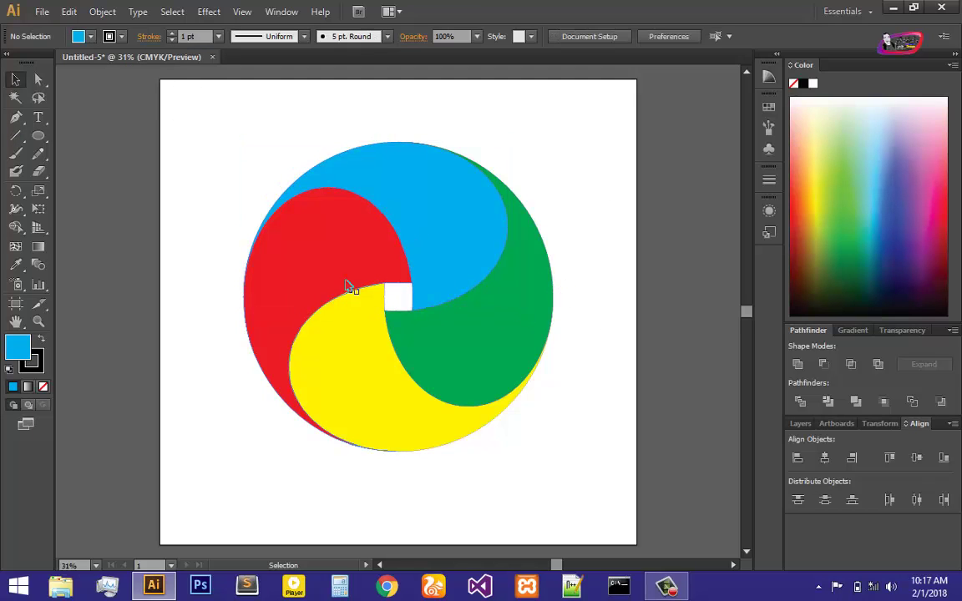
key("ctrl+1")
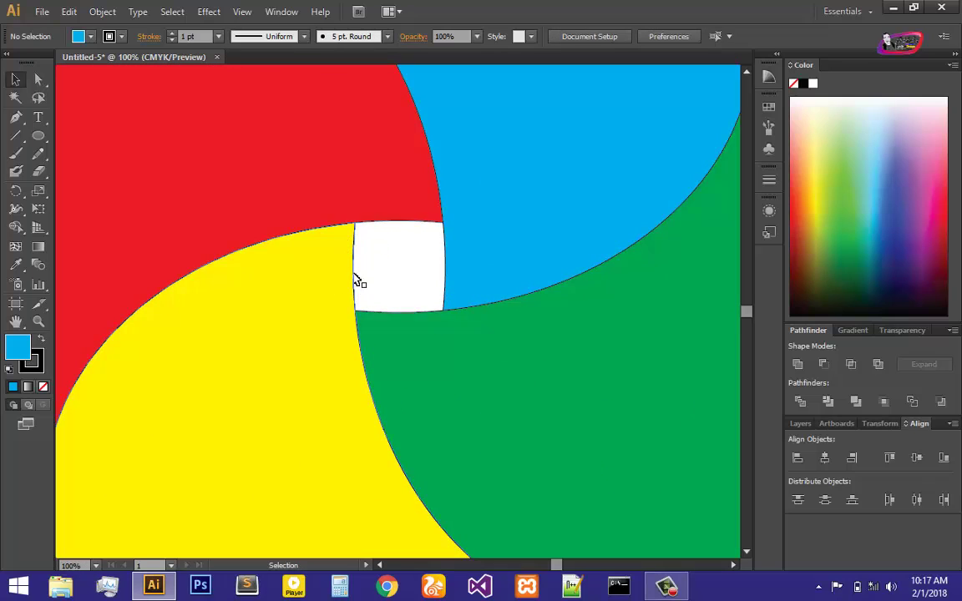
key("ctrl+0")
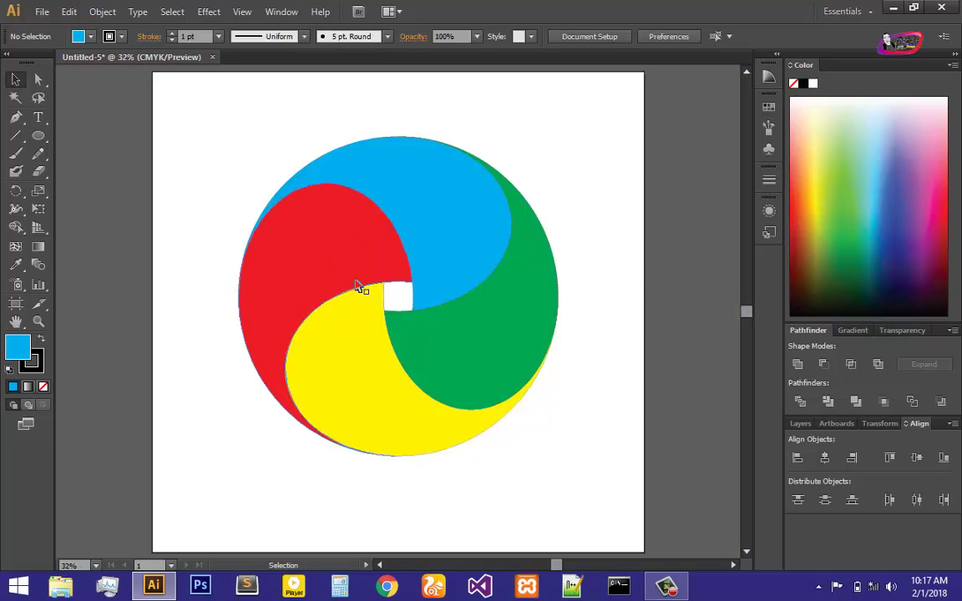
left_click_drag(207, 113, 582, 467)
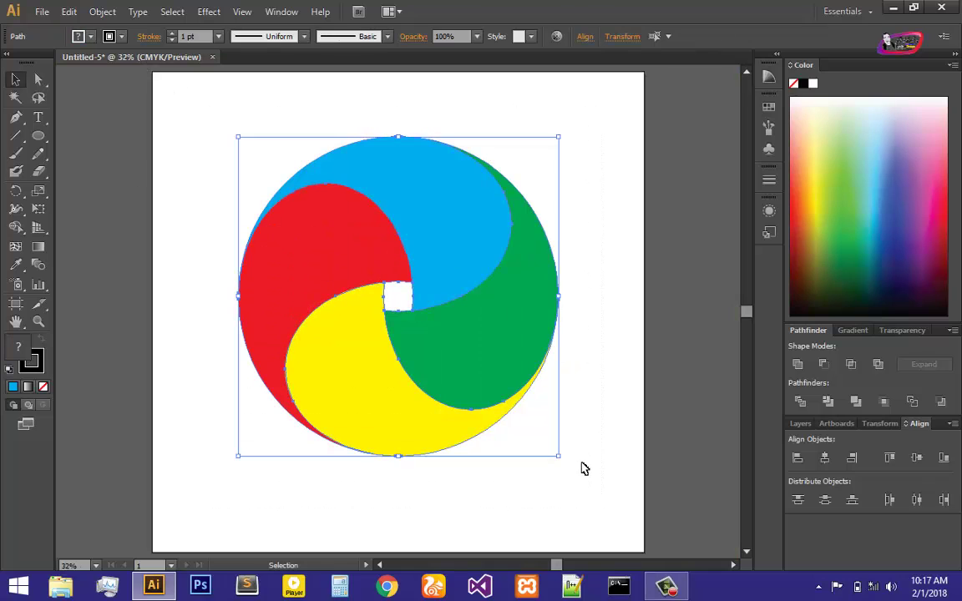
left_click(122, 36)
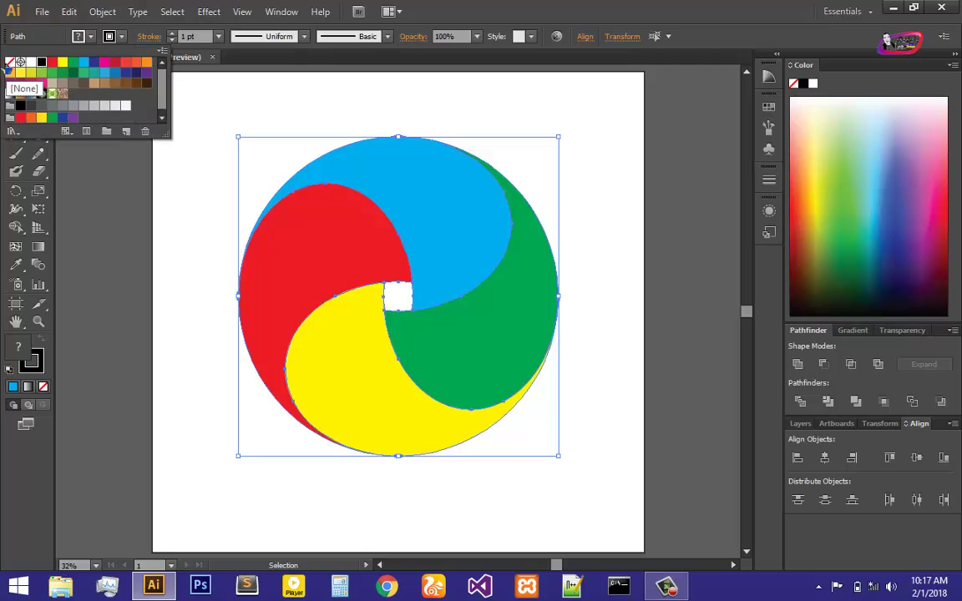
left_click(179, 235)
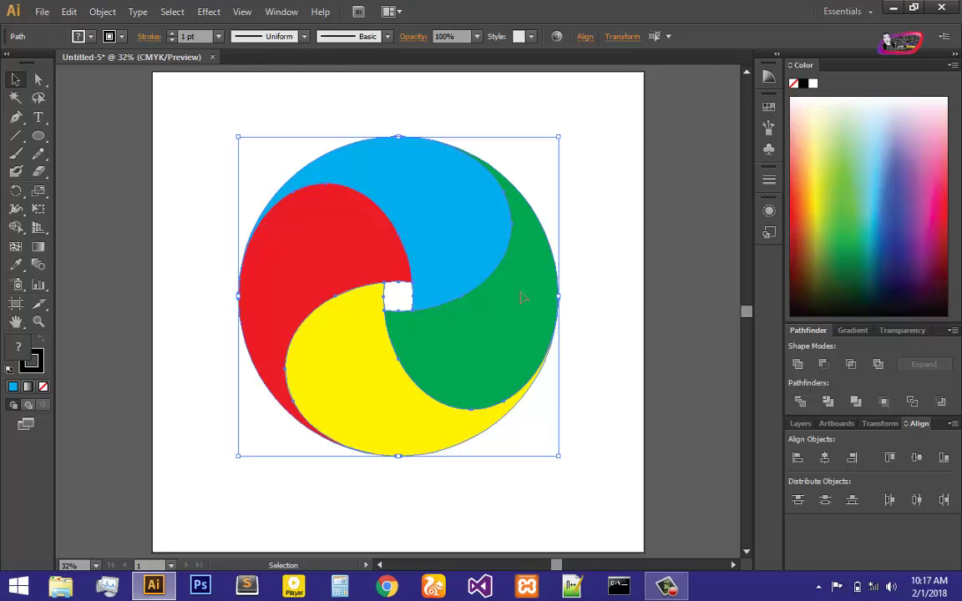
left_click(623, 222)
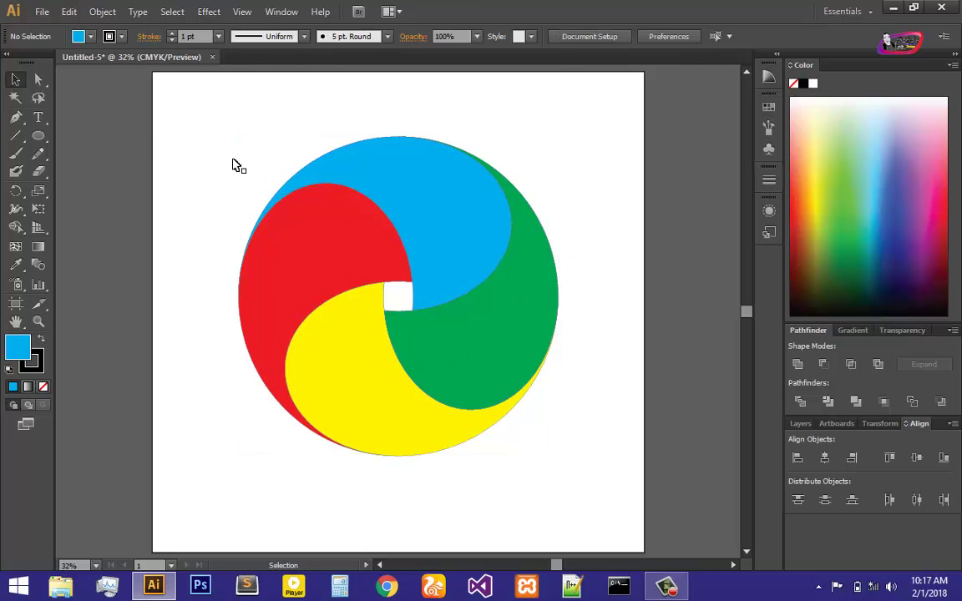
left_click_drag(229, 134, 573, 493)
left_click(616, 204)
left_click(436, 220)
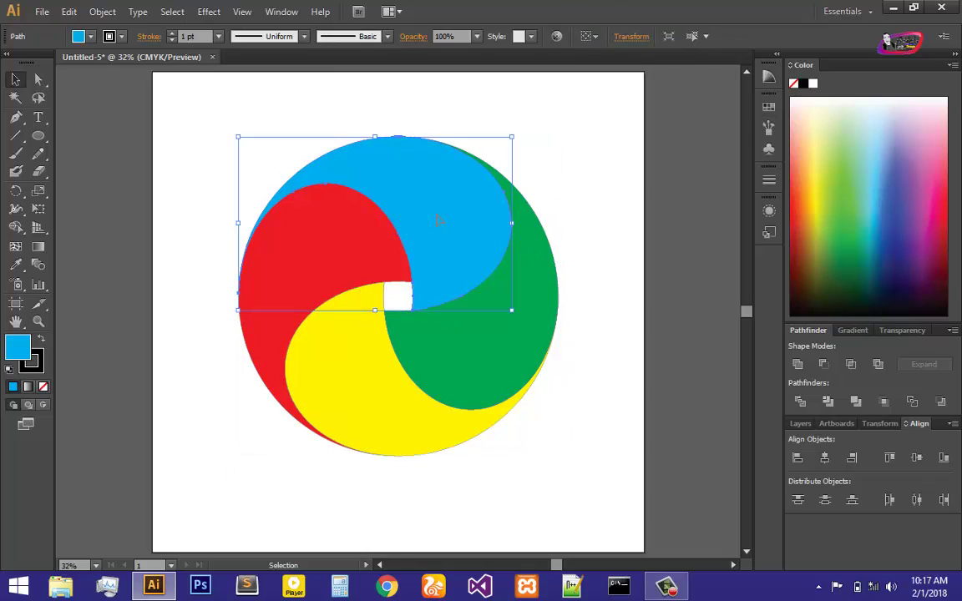
left_click(593, 150)
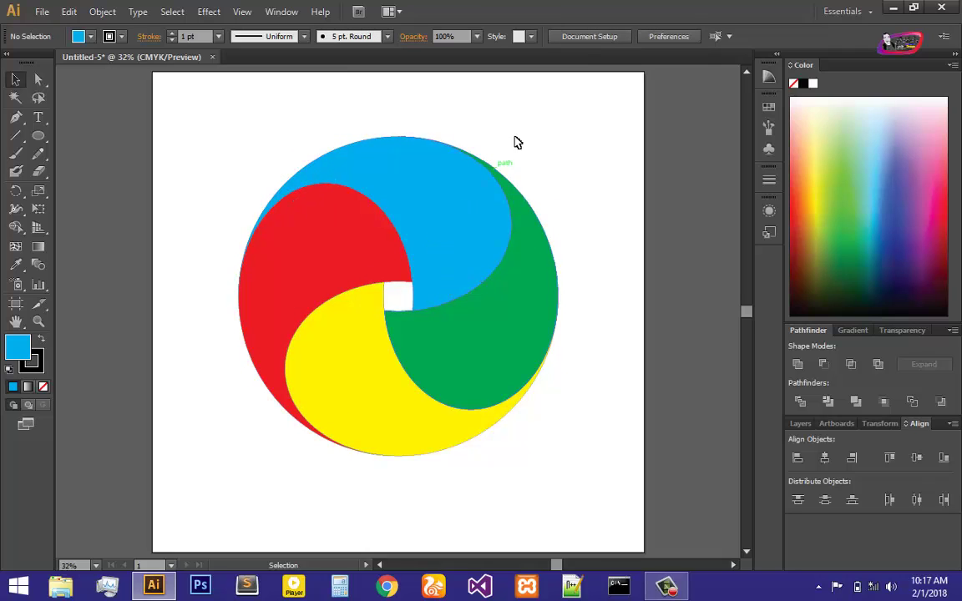
left_click(427, 192)
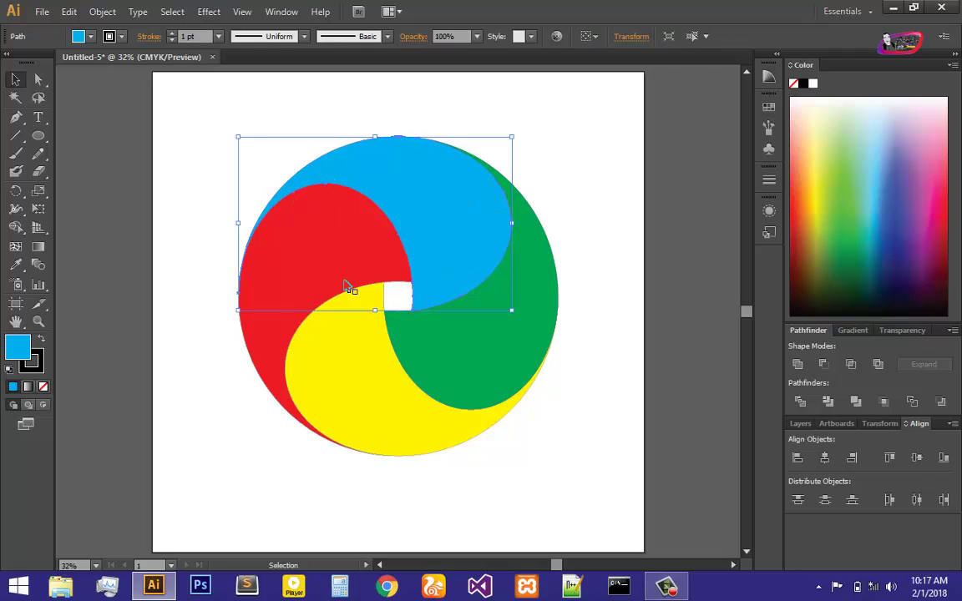
Step: Apply a linear blue-to-black gradient to the blue swirl from the Gradient panel
left_click(39, 247)
left_click_drag(358, 165, 493, 194)
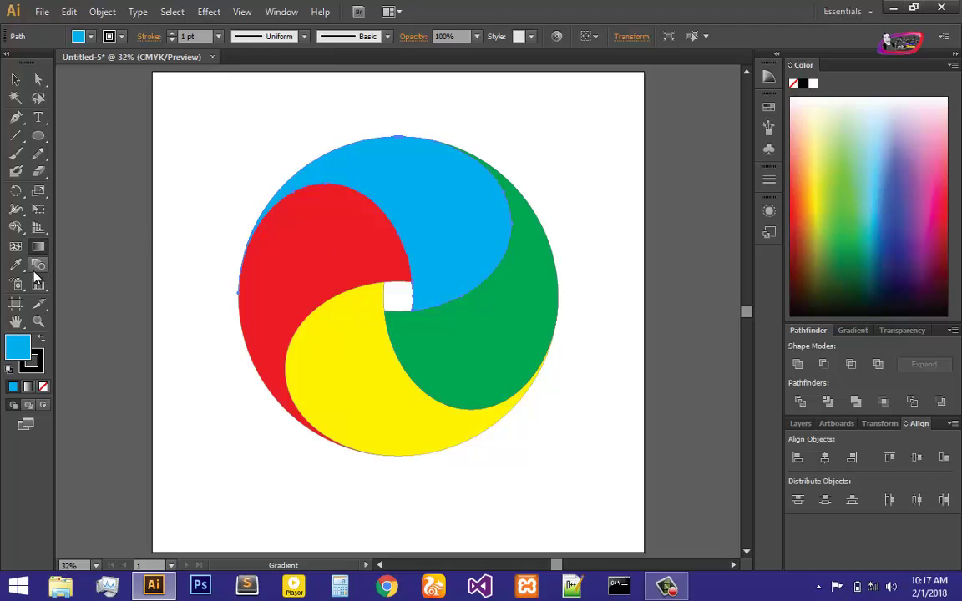
left_click(15, 80)
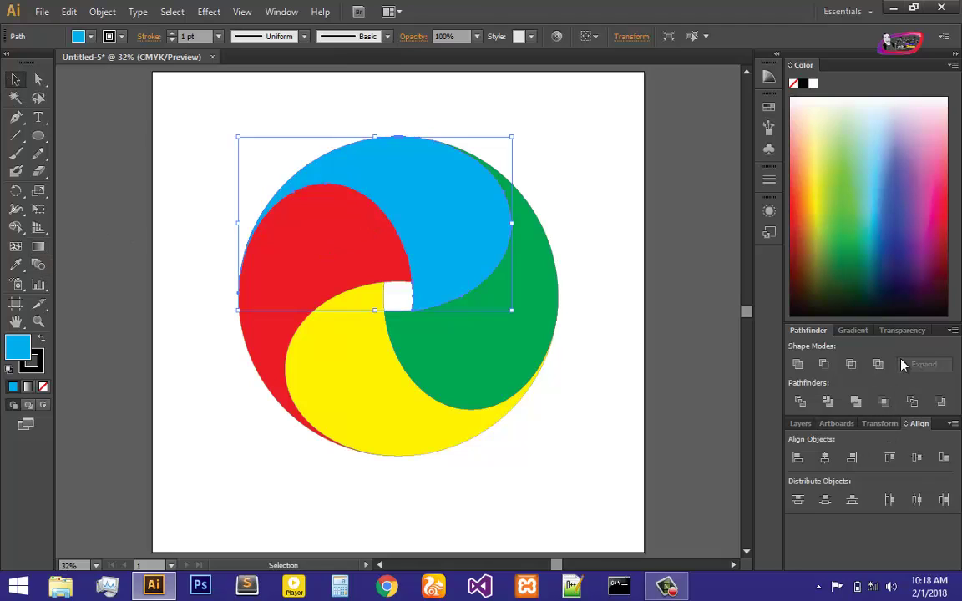
left_click(853, 331)
left_click(846, 409)
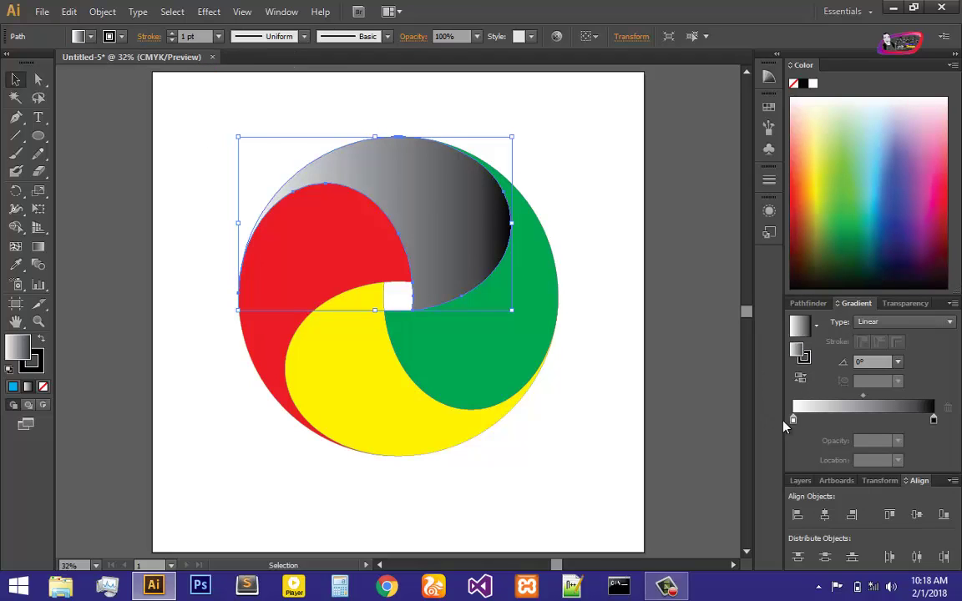
left_click(887, 193)
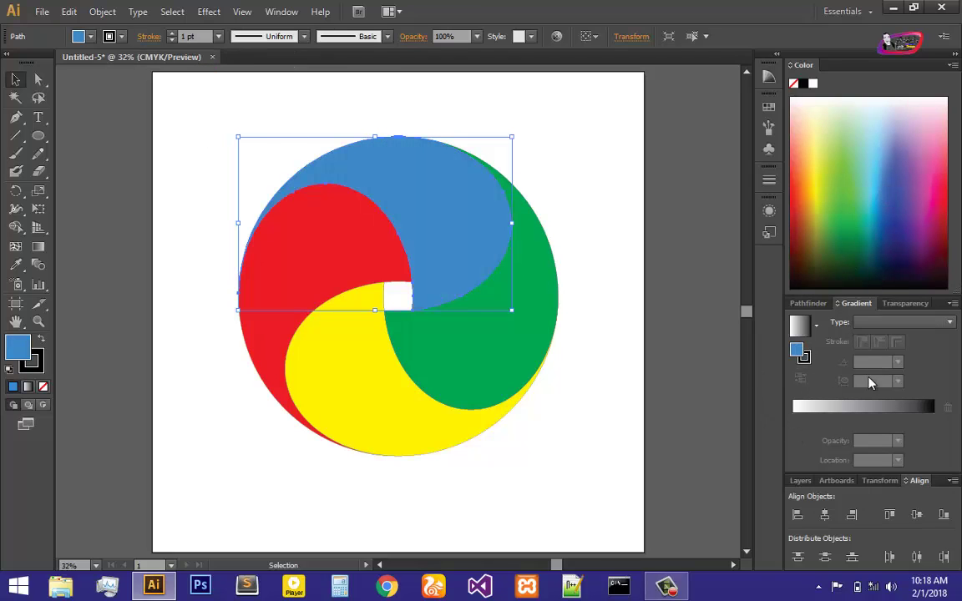
left_click(824, 416)
Step: Keep two gradient stops, make the end stop light grey, and shift the midpoint toward grey
mouse_move(793, 420)
left_mouse_down()
mouse_move(794, 447)
mouse_move(794, 420)
left_mouse_up()
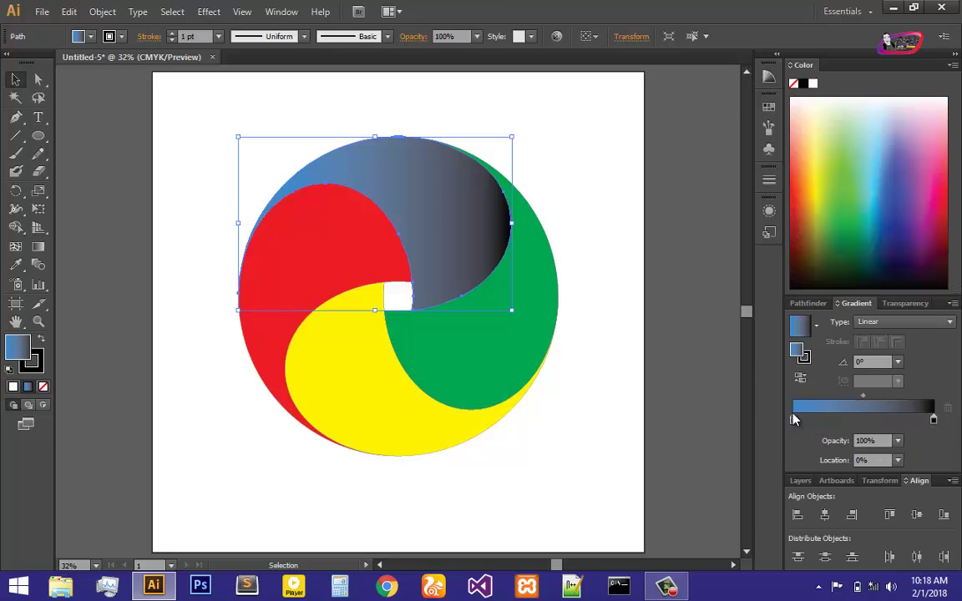
double_click(934, 419)
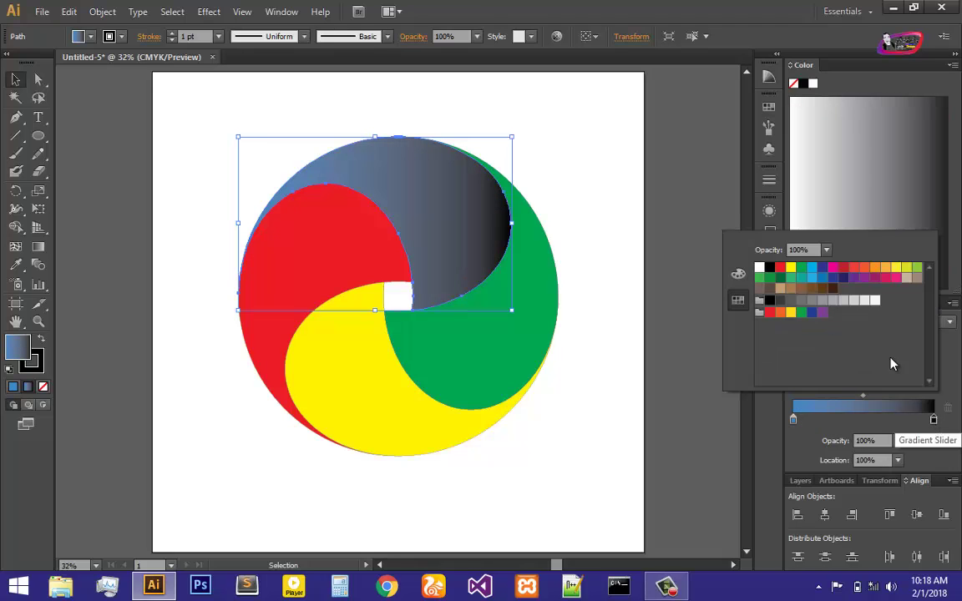
left_click(856, 302)
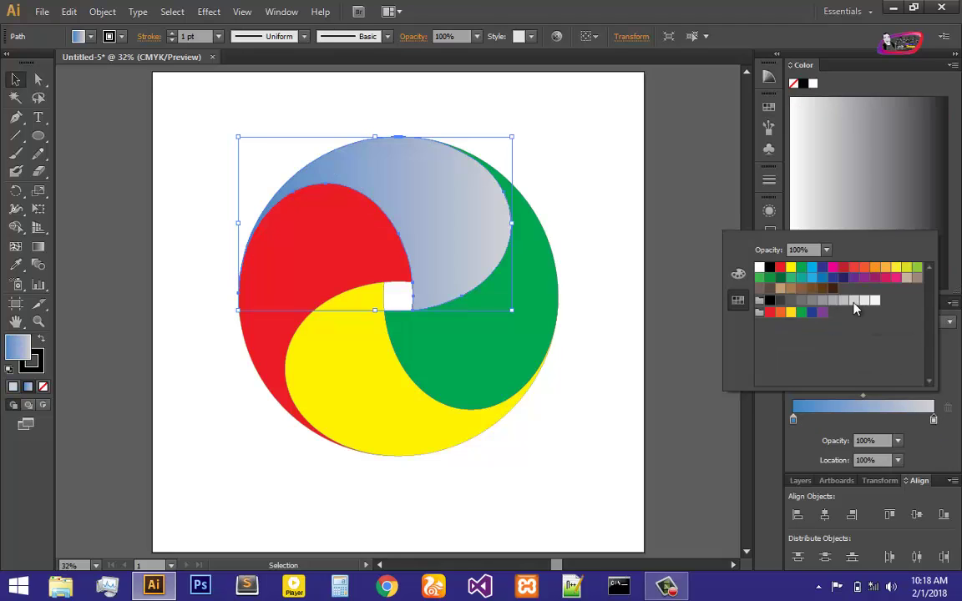
left_click(704, 255)
left_click_drag(863, 396, 884, 395)
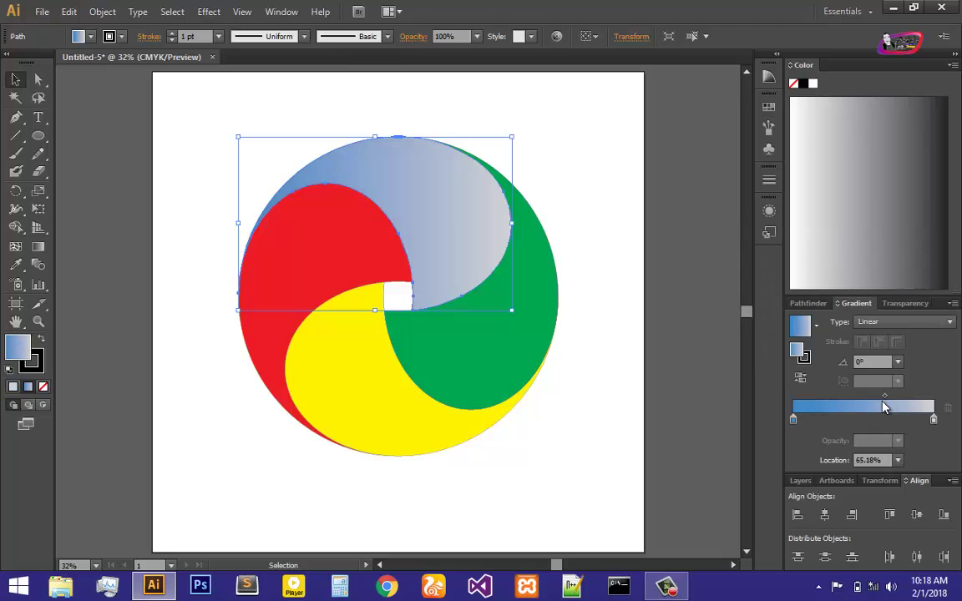
Step: Angle the blue swirl's gradient to about -60° with the Gradient tool
left_click(37, 247)
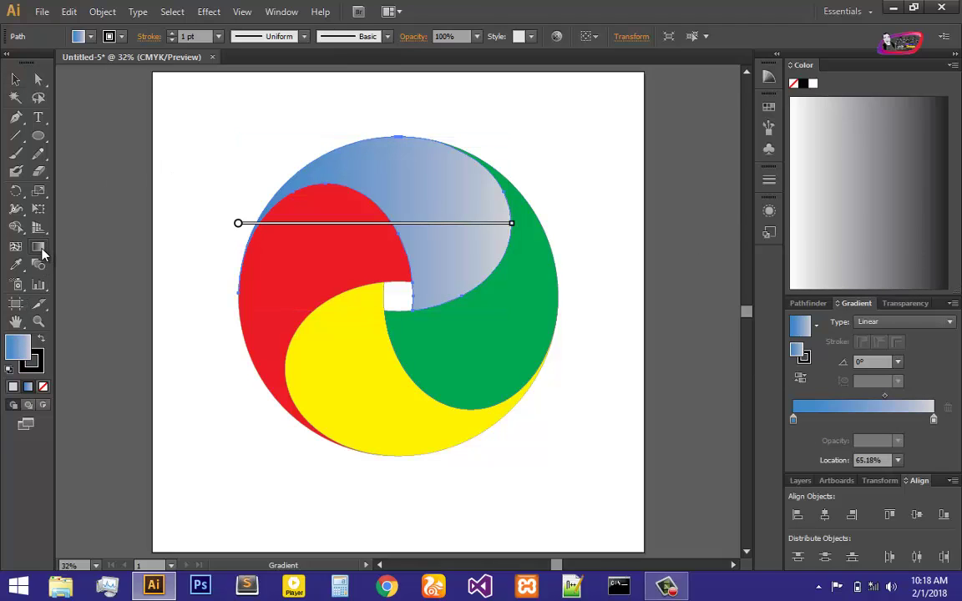
mouse_move(239, 227)
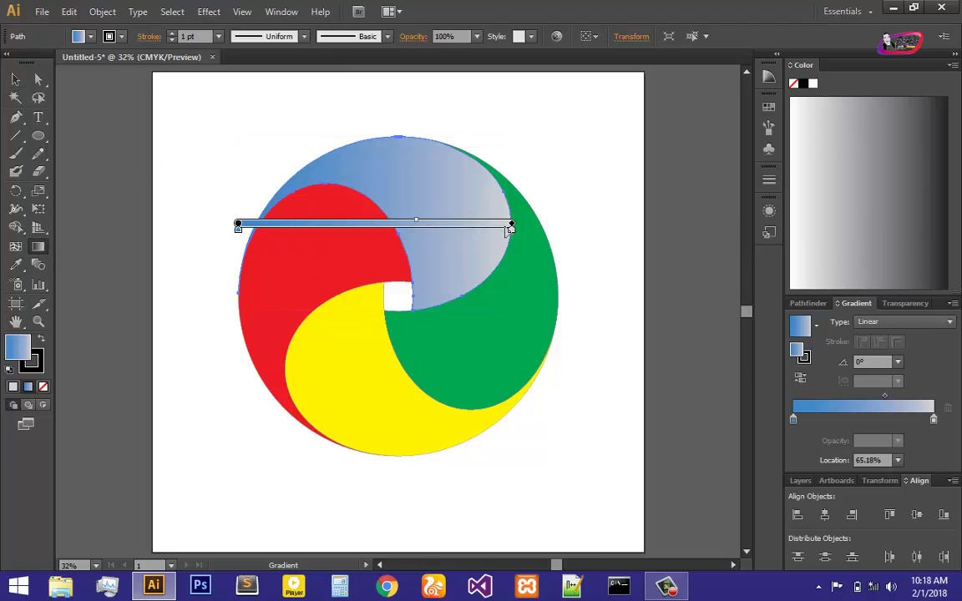
left_click_drag(508, 231, 366, 445)
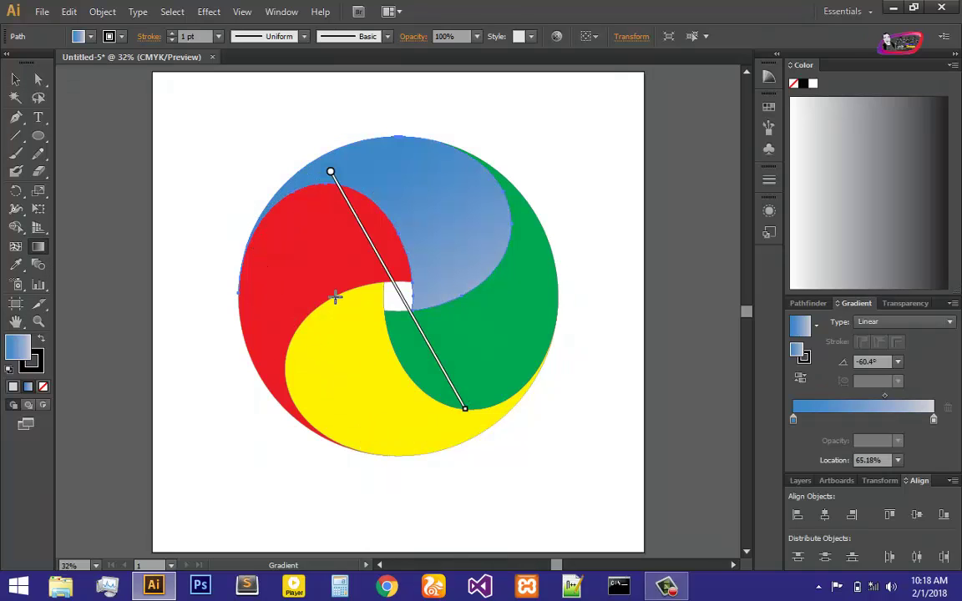
mouse_move(335, 187)
mouse_move(326, 173)
left_mouse_down()
mouse_move(372, 101)
mouse_move(310, 137)
left_mouse_up()
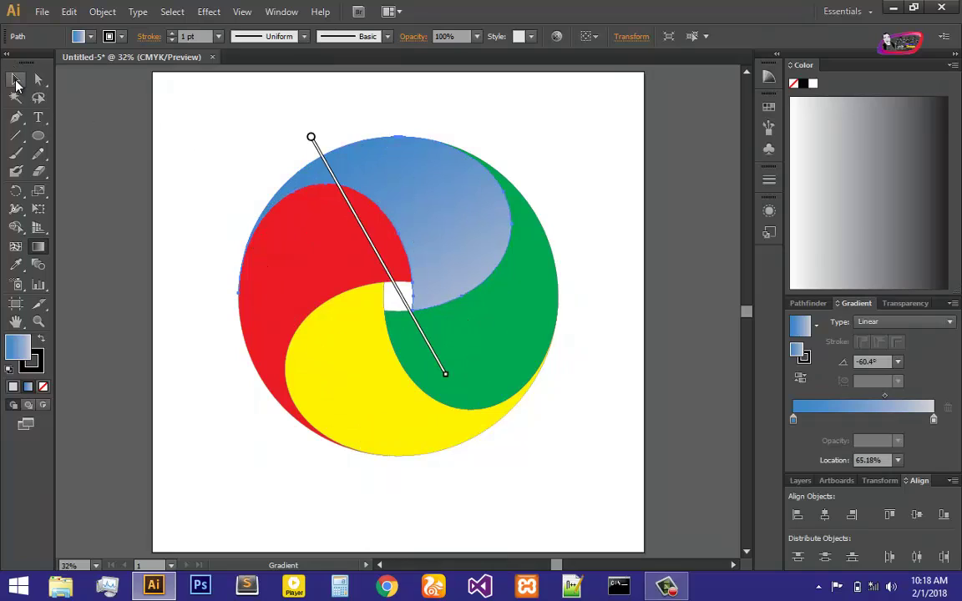
left_click(15, 79)
left_click(612, 172)
Step: Give the green swirl a light-grey-to-green gradient with the midpoint shifted toward grey
left_click(523, 338)
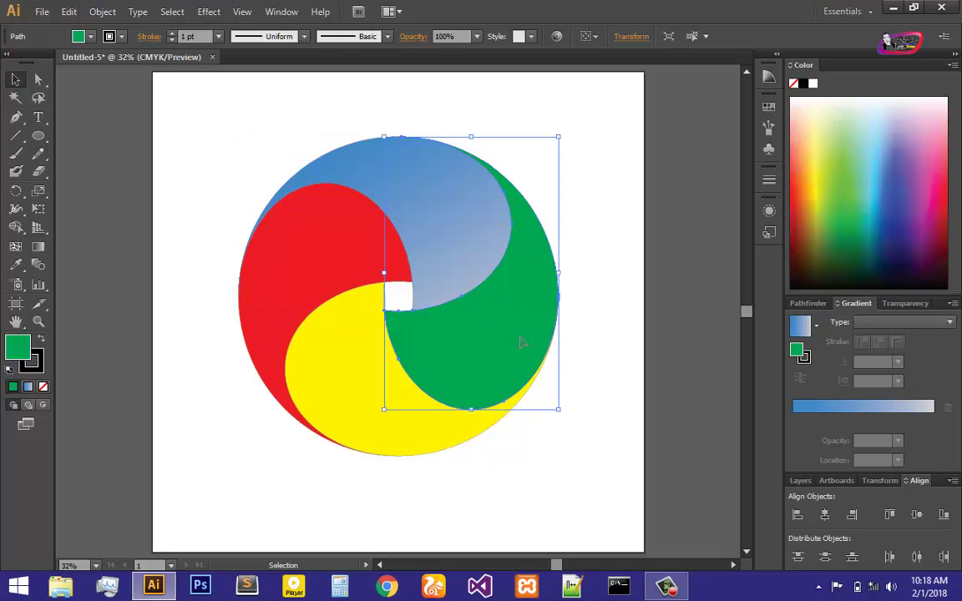
left_click(831, 409)
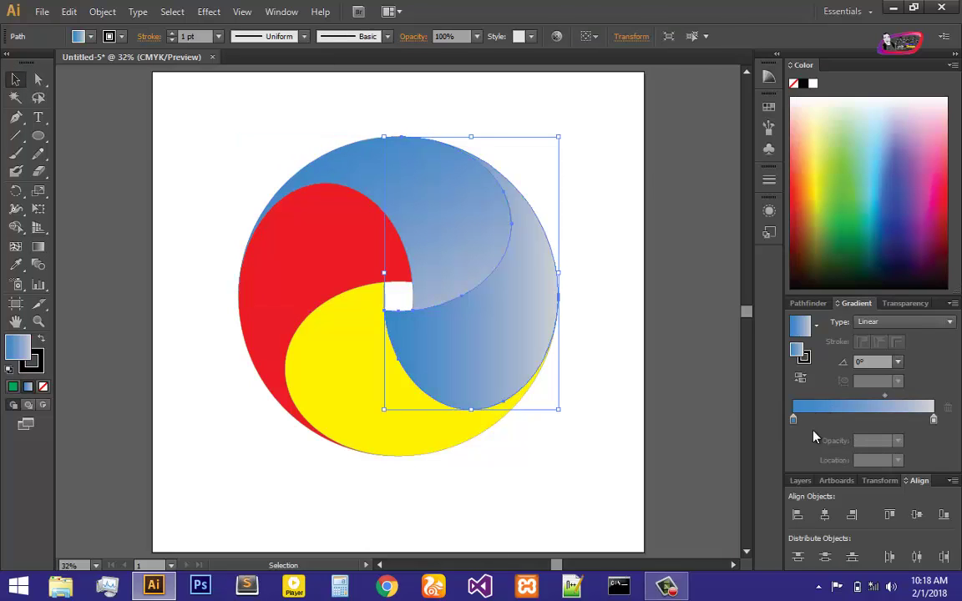
double_click(934, 420)
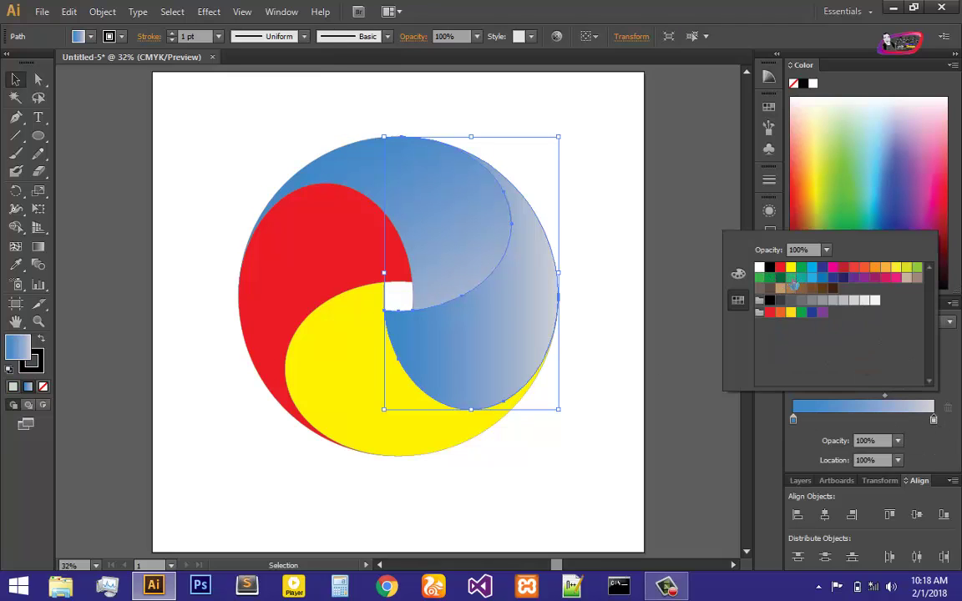
left_click(790, 279)
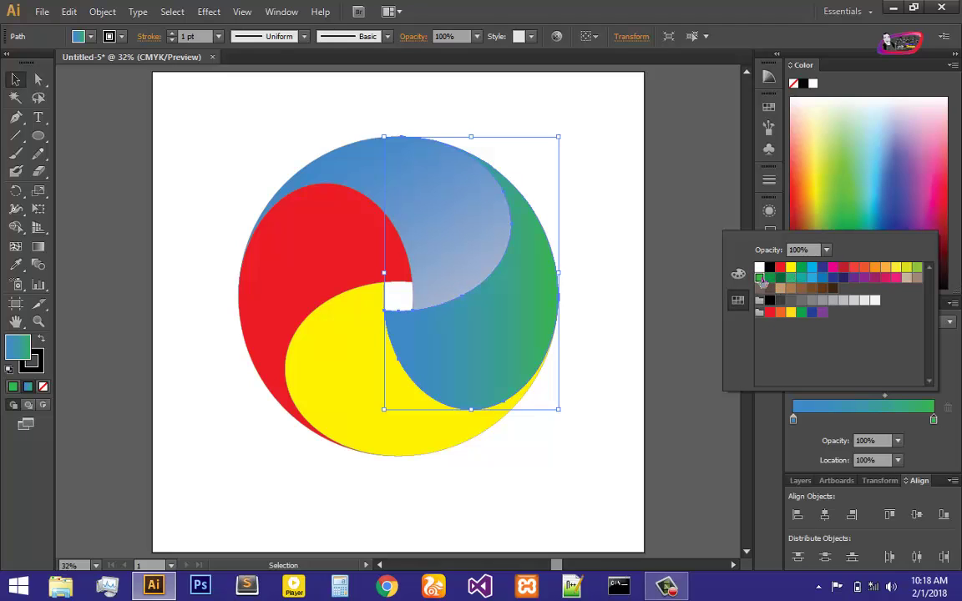
left_click(794, 419)
double_click(794, 419)
left_click(858, 300)
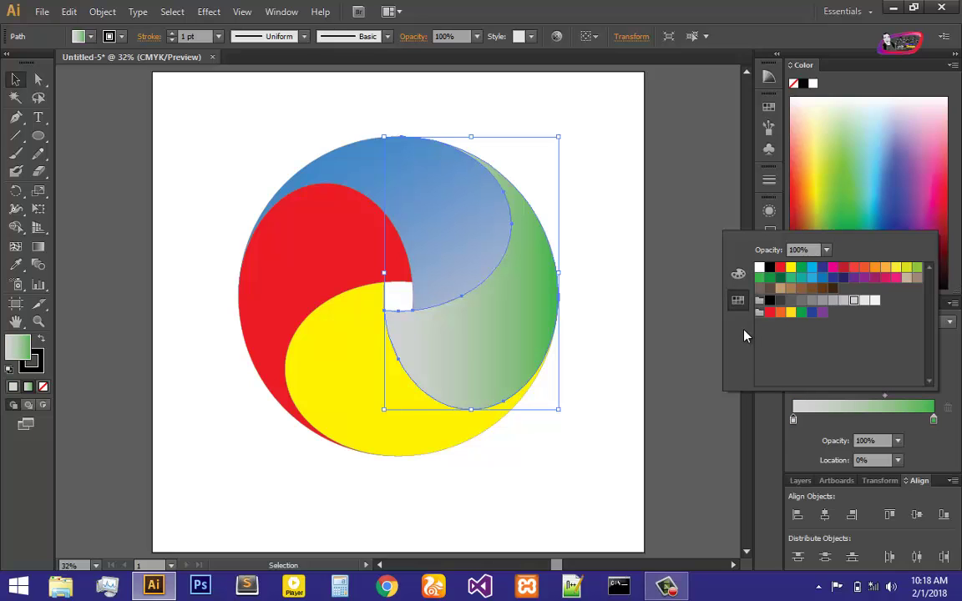
left_click(864, 302)
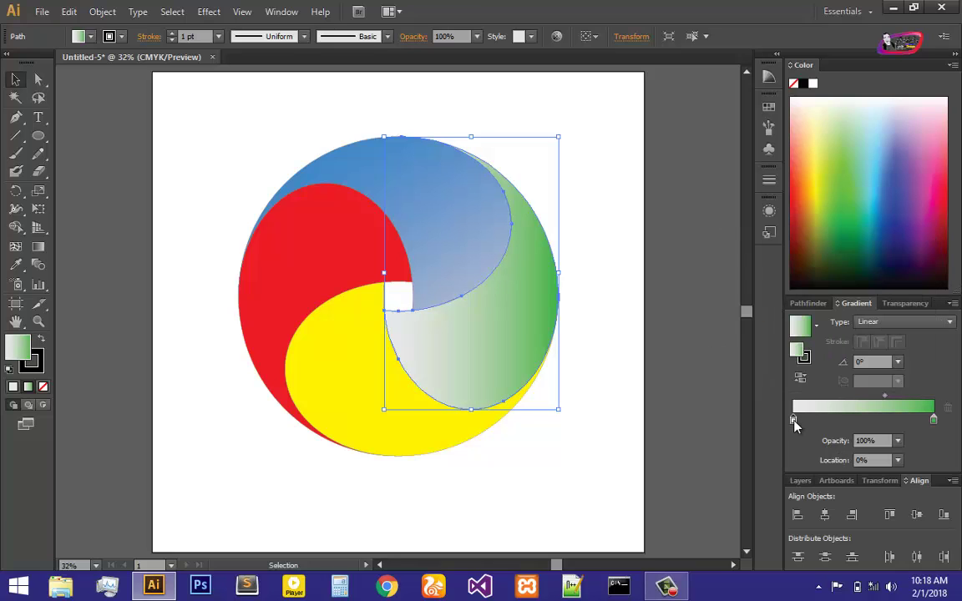
left_click_drag(883, 398, 849, 397)
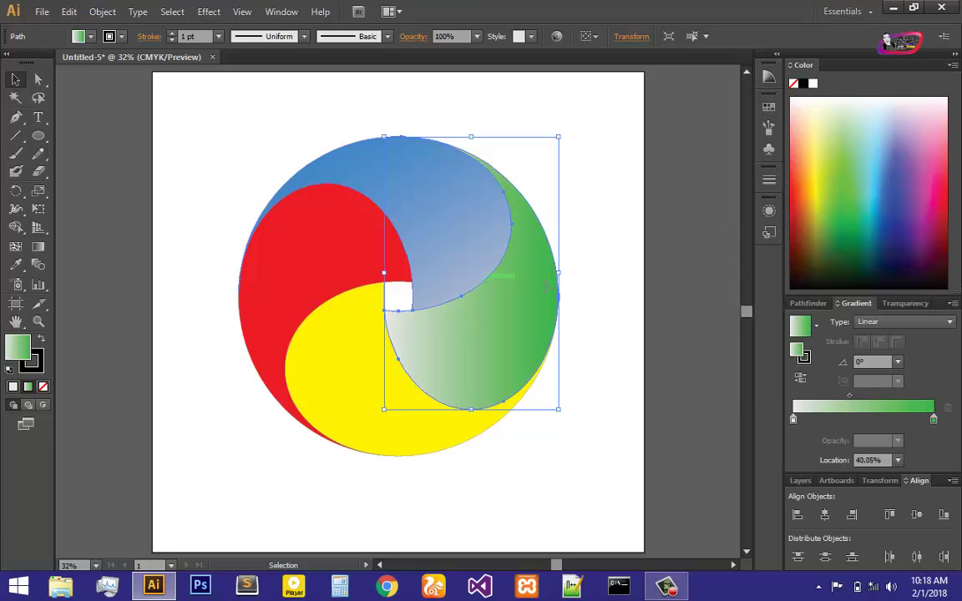
left_click(584, 285)
Step: Angle the green gradient at 23.9°, running from near the centre toward the upper right
left_click(470, 348)
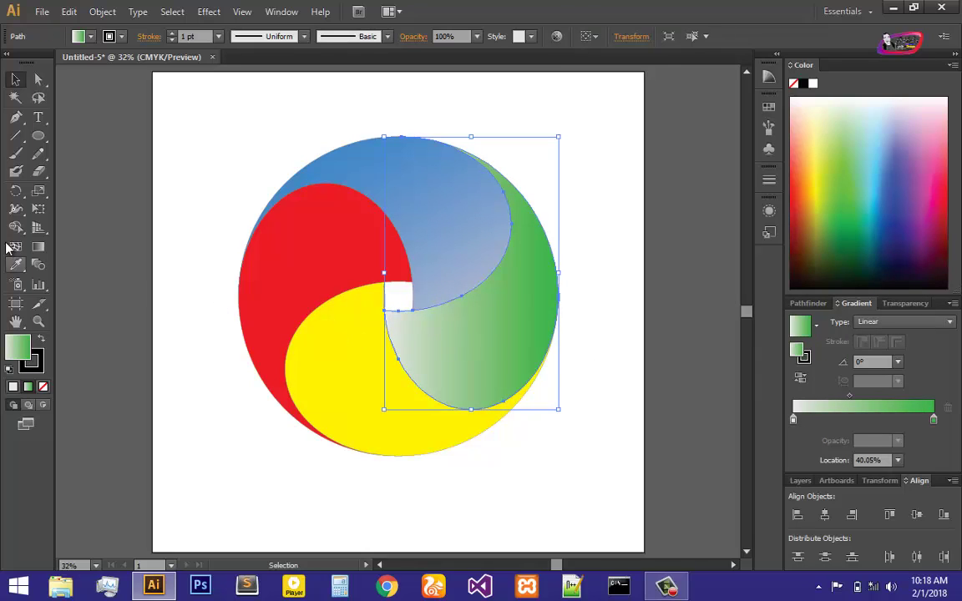
left_click(37, 248)
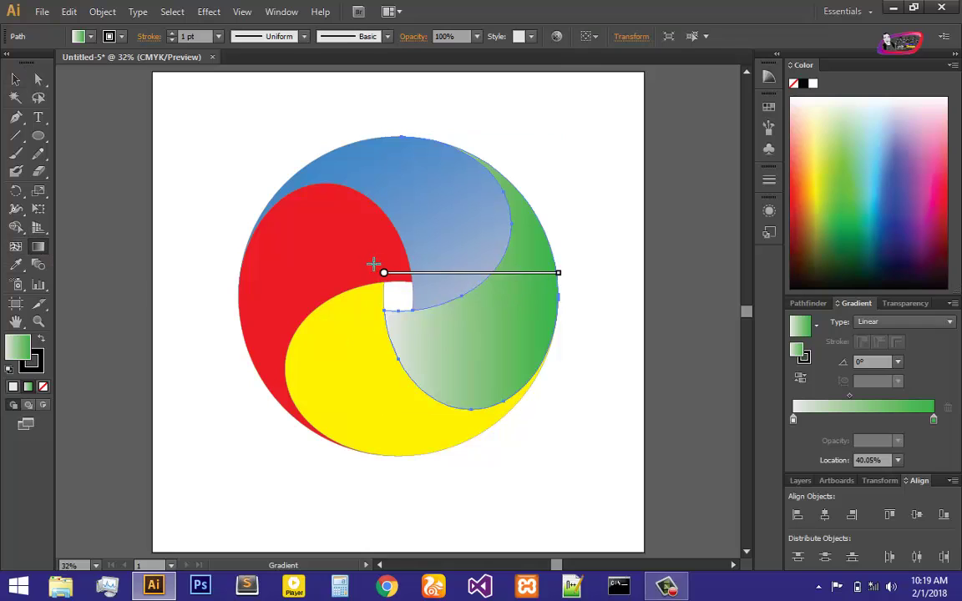
mouse_move(562, 293)
left_mouse_down()
mouse_move(362, 500)
mouse_move(243, 466)
left_mouse_up()
mouse_move(340, 339)
left_mouse_down()
mouse_move(391, 387)
mouse_move(468, 333)
mouse_move(453, 302)
left_mouse_up()
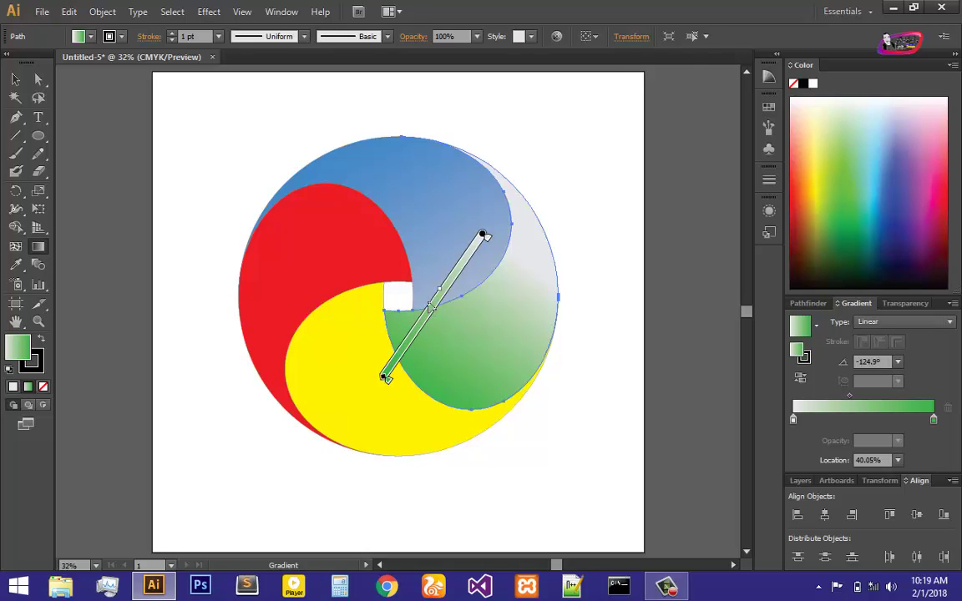
mouse_move(385, 380)
left_mouse_down()
mouse_move(656, 232)
mouse_move(600, 106)
left_mouse_up()
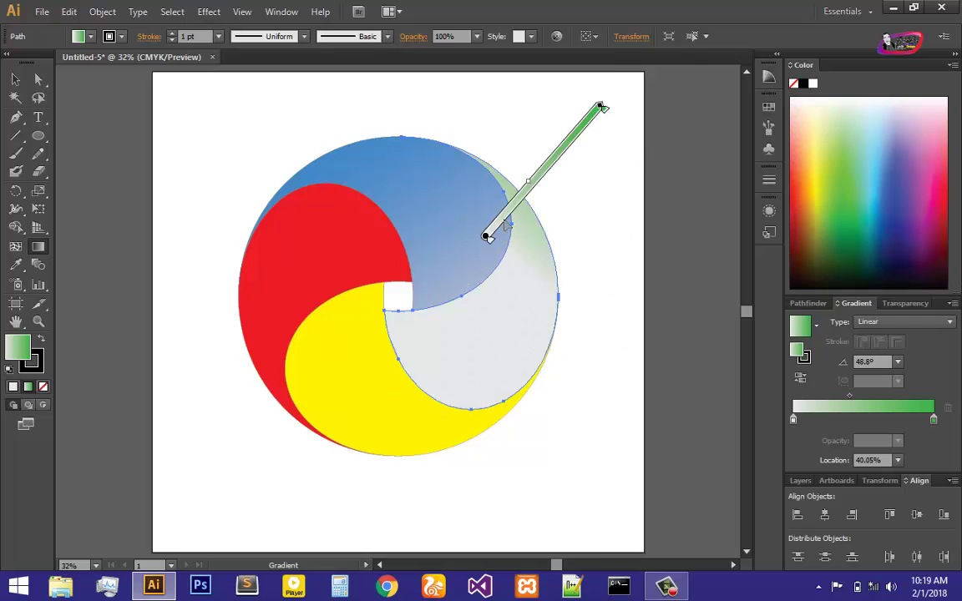
left_click_drag(501, 221, 488, 364)
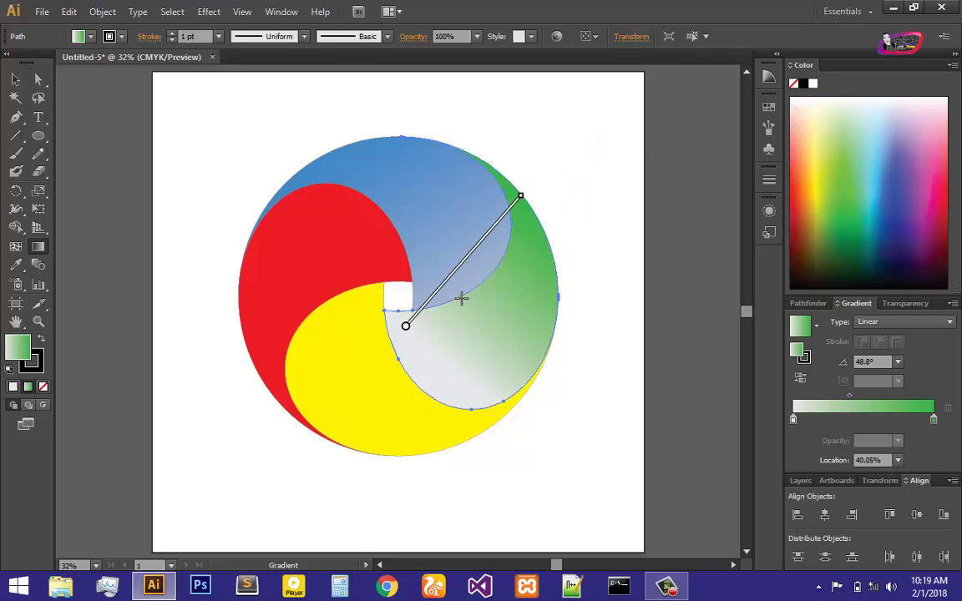
mouse_move(449, 276)
left_mouse_down()
mouse_move(453, 322)
mouse_move(428, 299)
left_mouse_up()
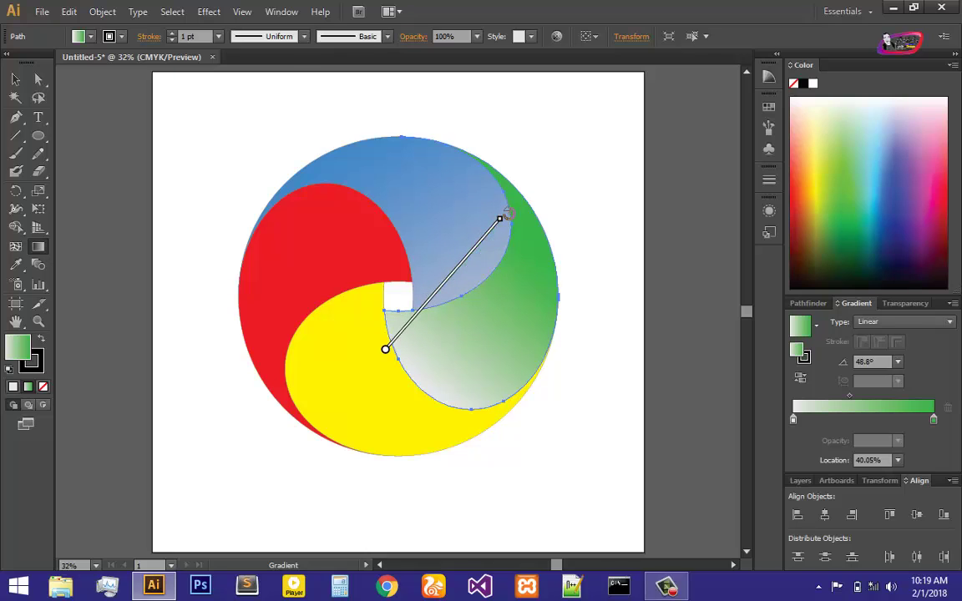
left_click_drag(539, 221, 567, 252)
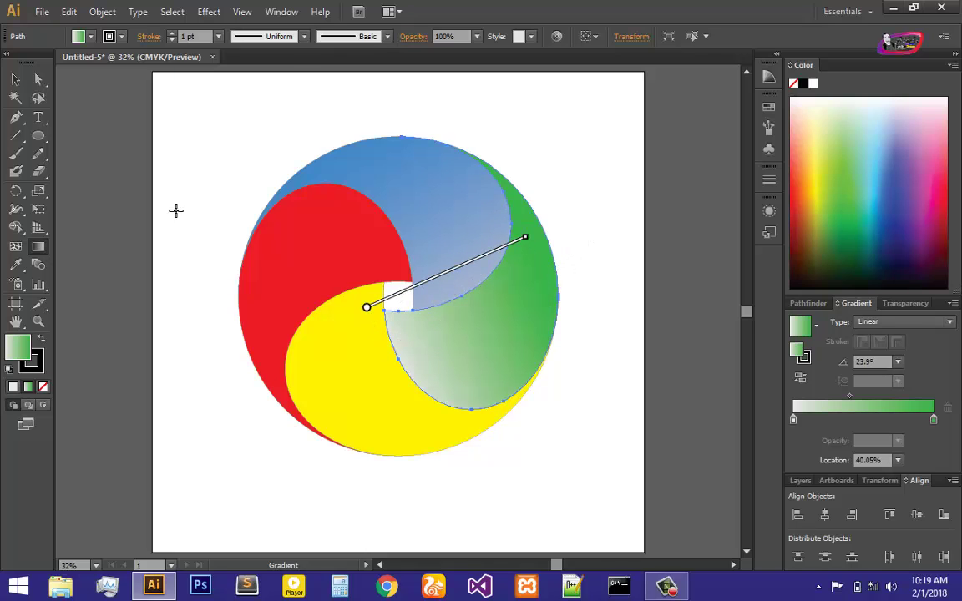
left_click(15, 78)
left_click(590, 324)
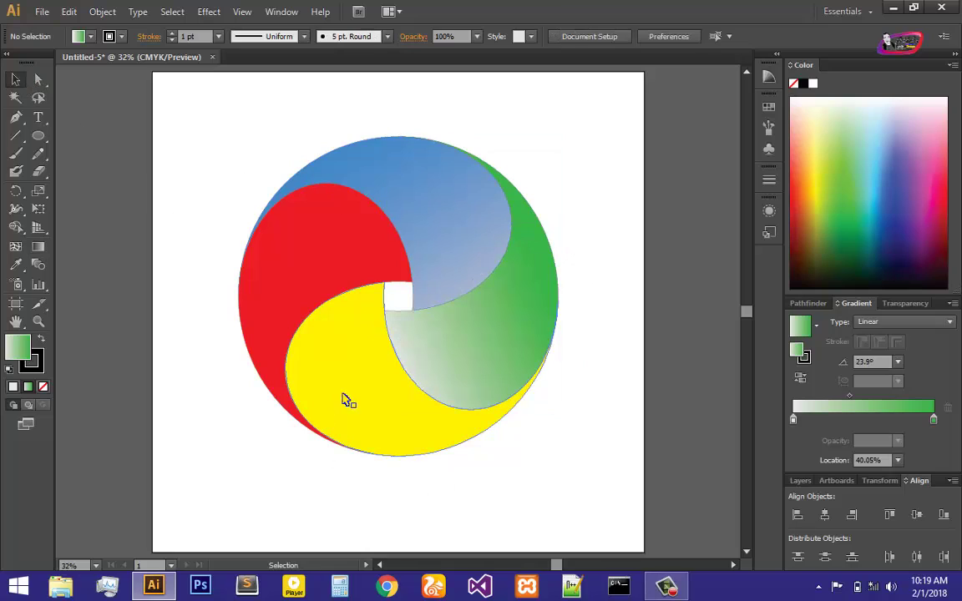
Step: Fill the yellow swirl with a gradient from a yellow stop to a pale stop
left_click(384, 408)
left_click(825, 409)
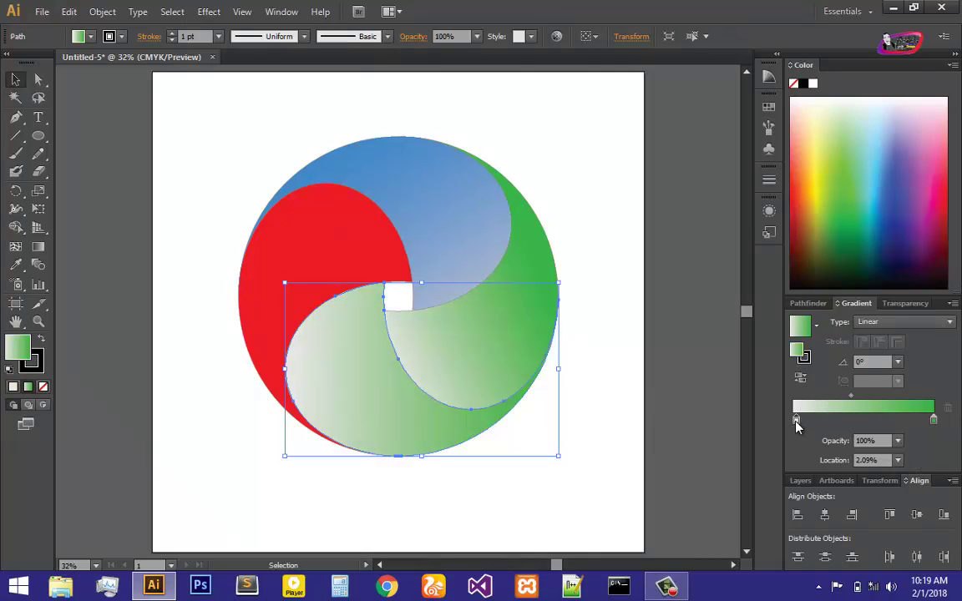
double_click(796, 421)
left_click(790, 315)
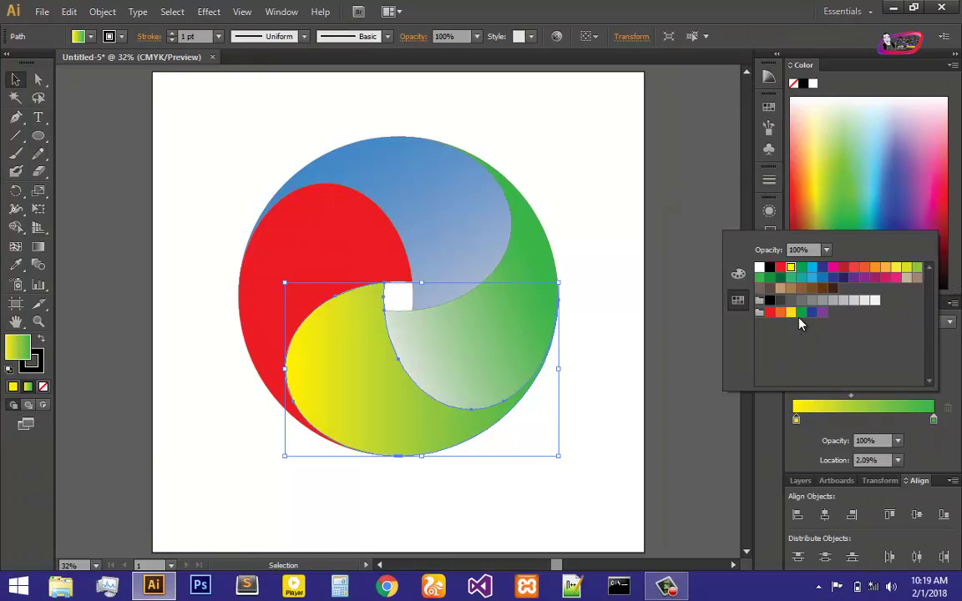
left_click(719, 377)
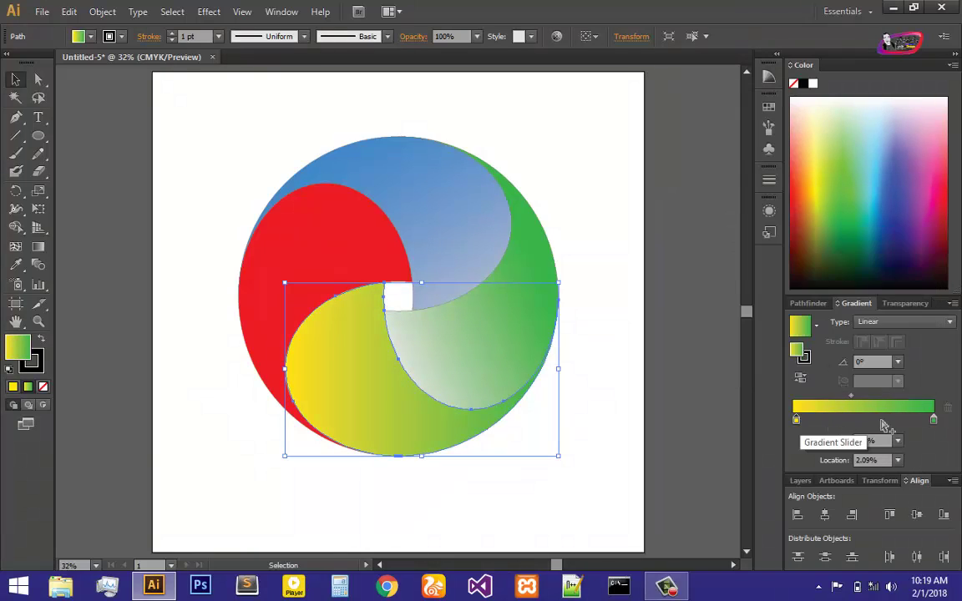
double_click(933, 421)
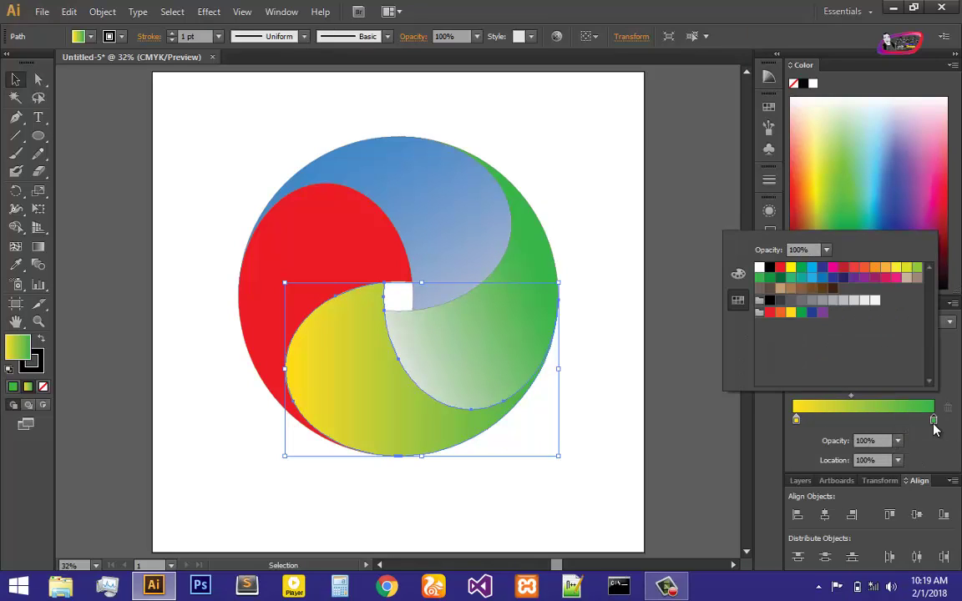
left_click(866, 302)
left_click(547, 180)
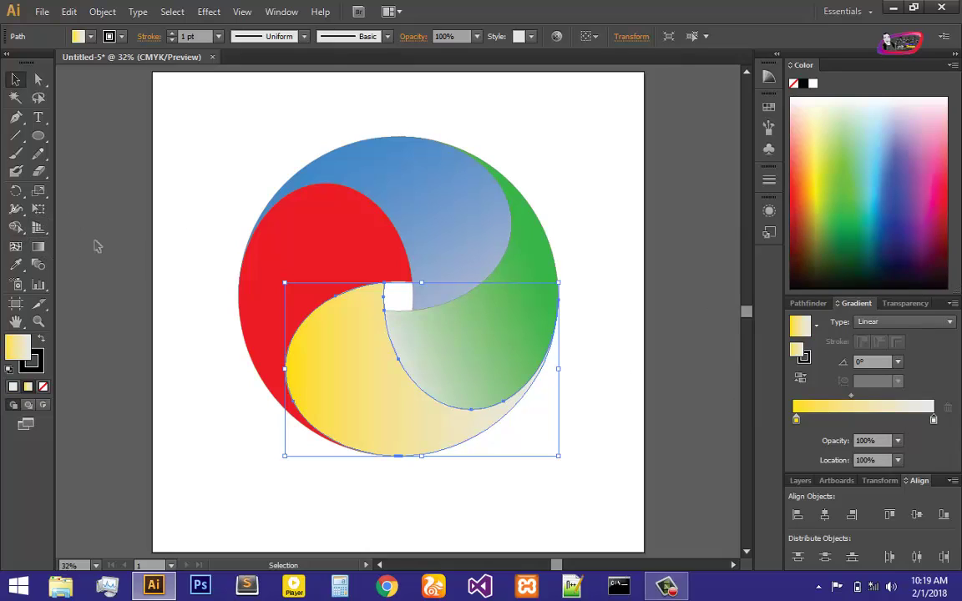
Step: Angle the yellow gradient to 105.1° with the Gradient tool, deepest yellow along the bottom
left_click(39, 247)
mouse_move(305, 378)
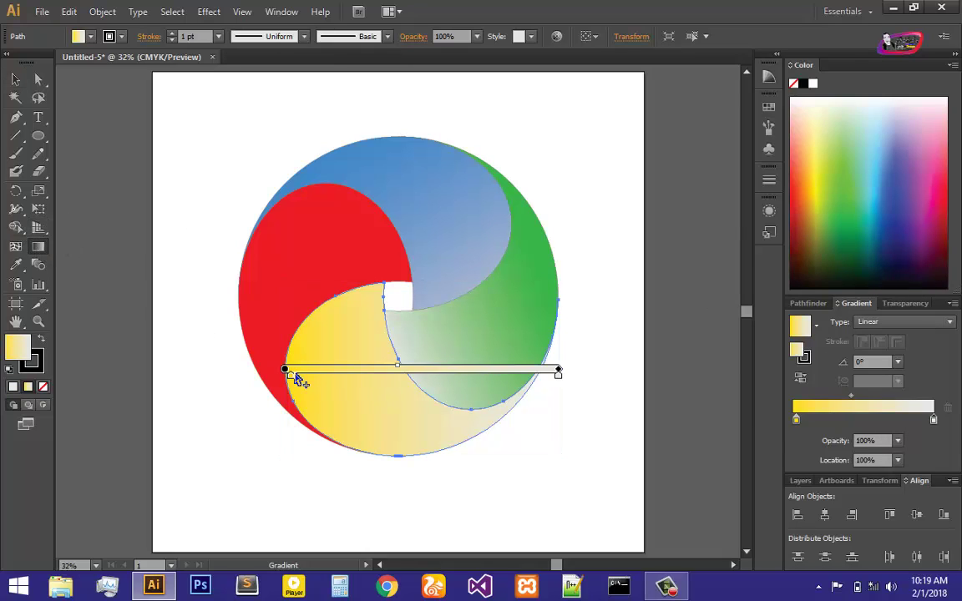
mouse_move(564, 373)
left_mouse_down()
mouse_move(552, 460)
mouse_move(105, 428)
mouse_move(167, 234)
mouse_move(240, 204)
left_mouse_up()
left_click_drag(420, 331, 345, 70)
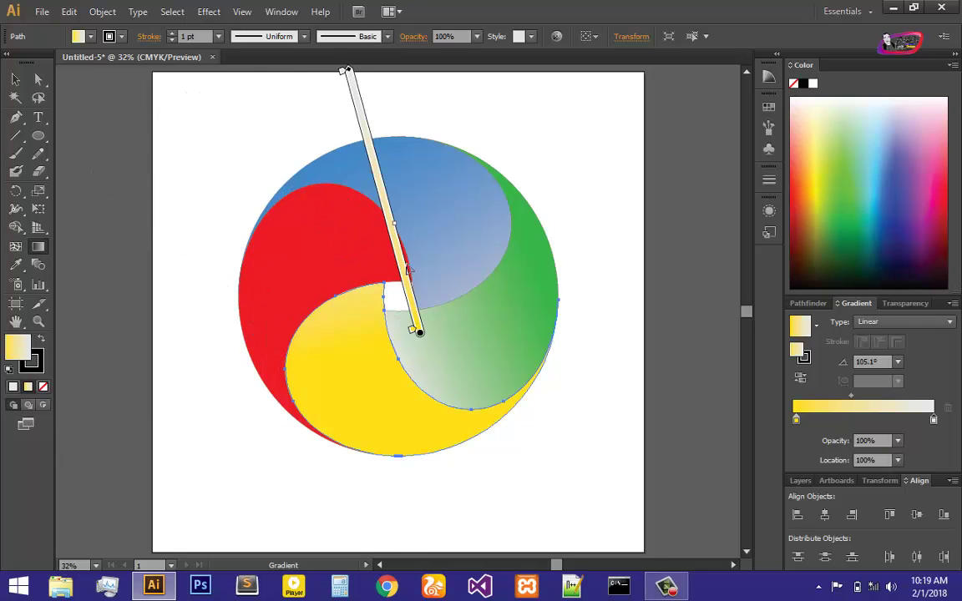
mouse_move(399, 255)
left_mouse_down()
mouse_move(381, 392)
mouse_move(365, 331)
mouse_move(358, 356)
mouse_move(420, 340)
left_mouse_up()
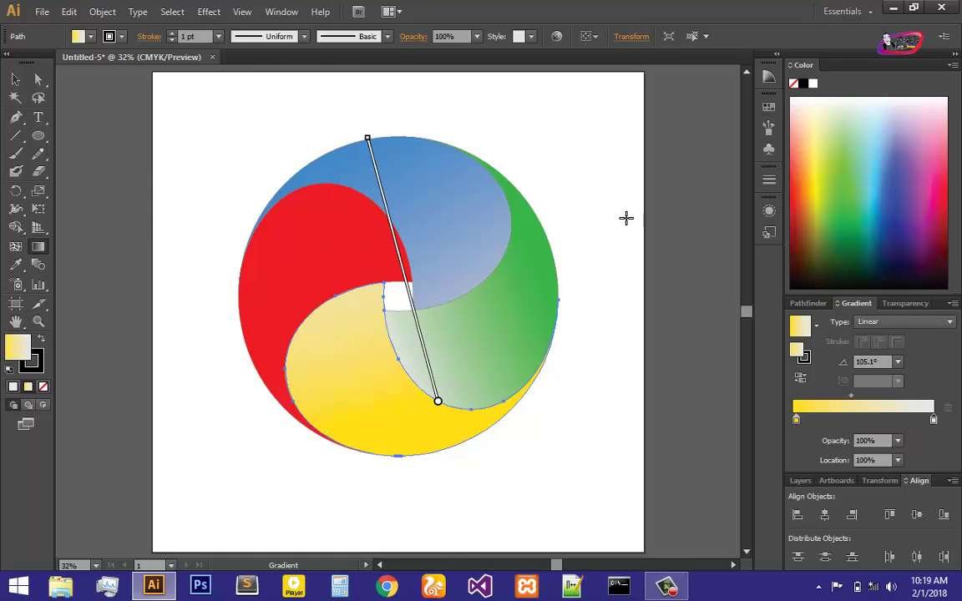
left_click(16, 79)
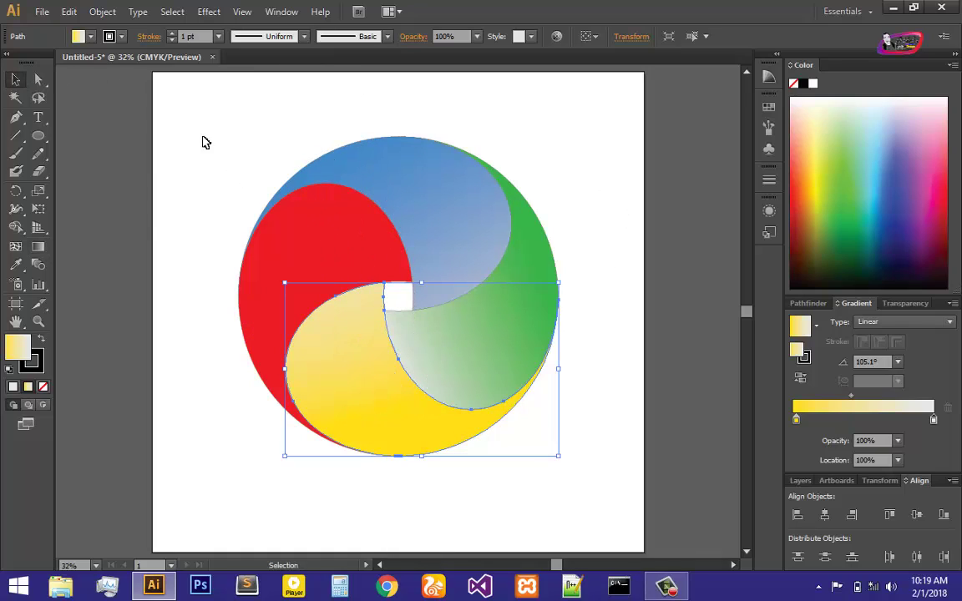
left_click(594, 148)
Step: Give the red swirl a gradient fill with its left stop set to red at 2.09%
left_click(355, 288)
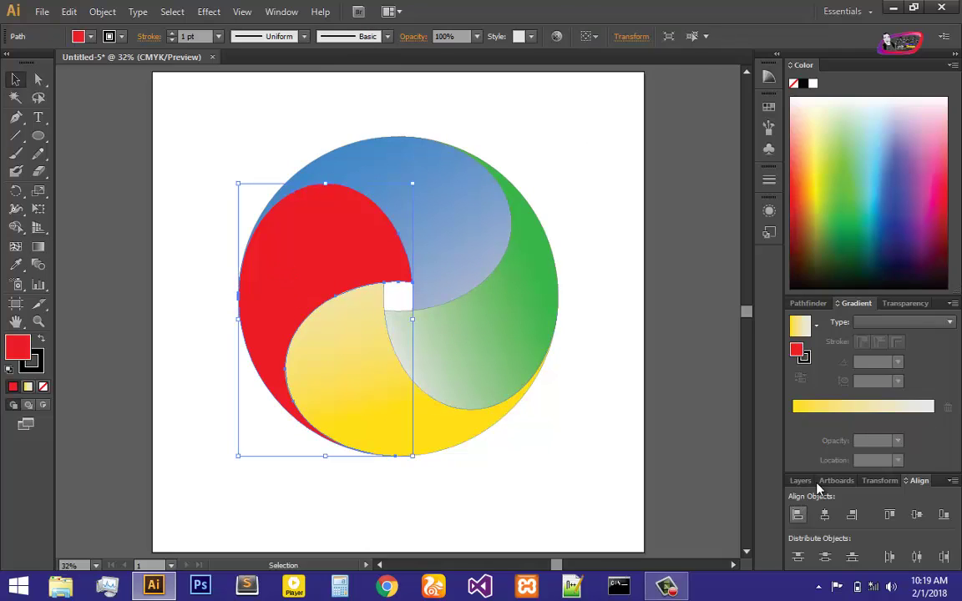
left_click(860, 409)
left_click(800, 421)
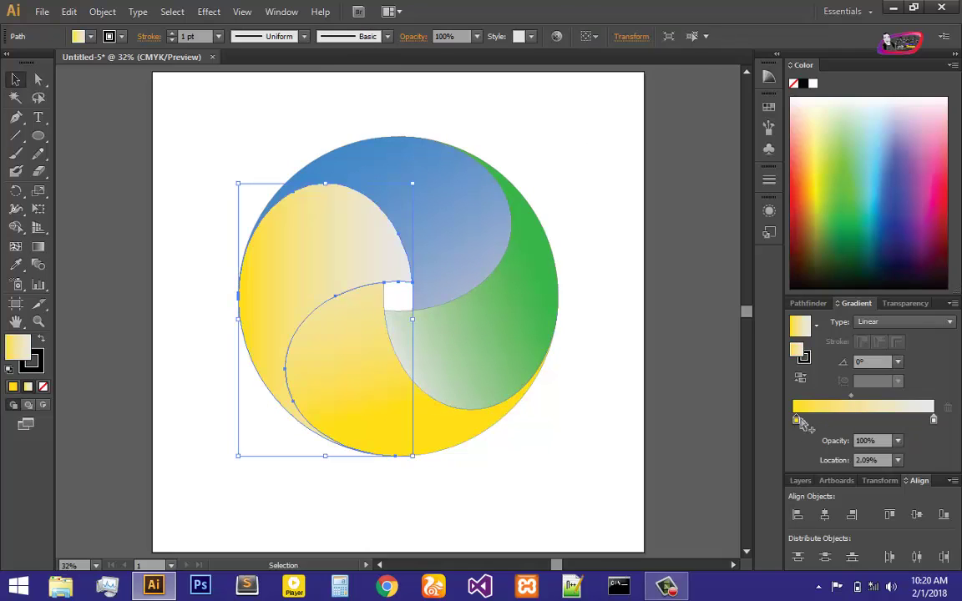
left_click_drag(808, 420, 802, 419)
double_click(796, 421)
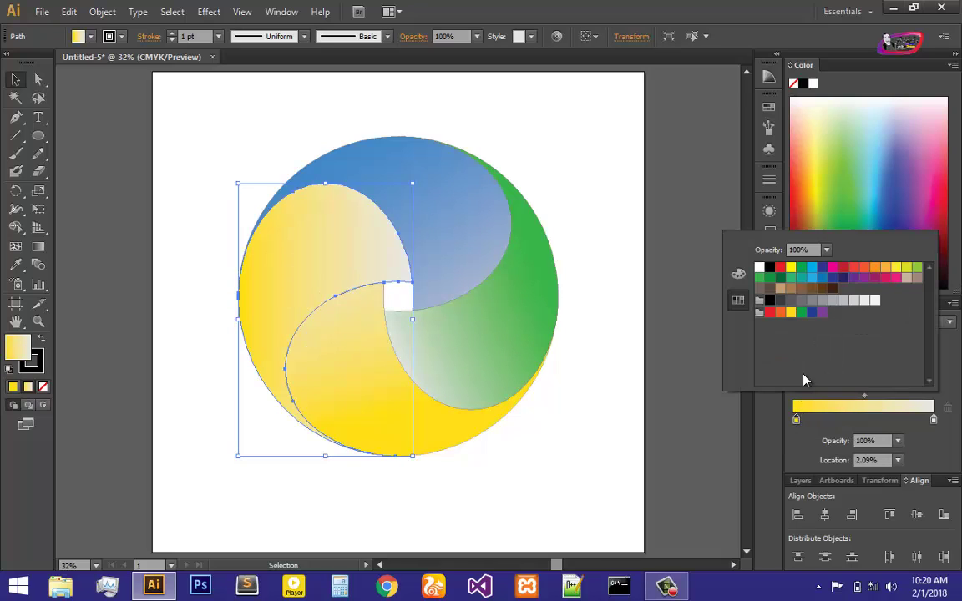
left_click(770, 313)
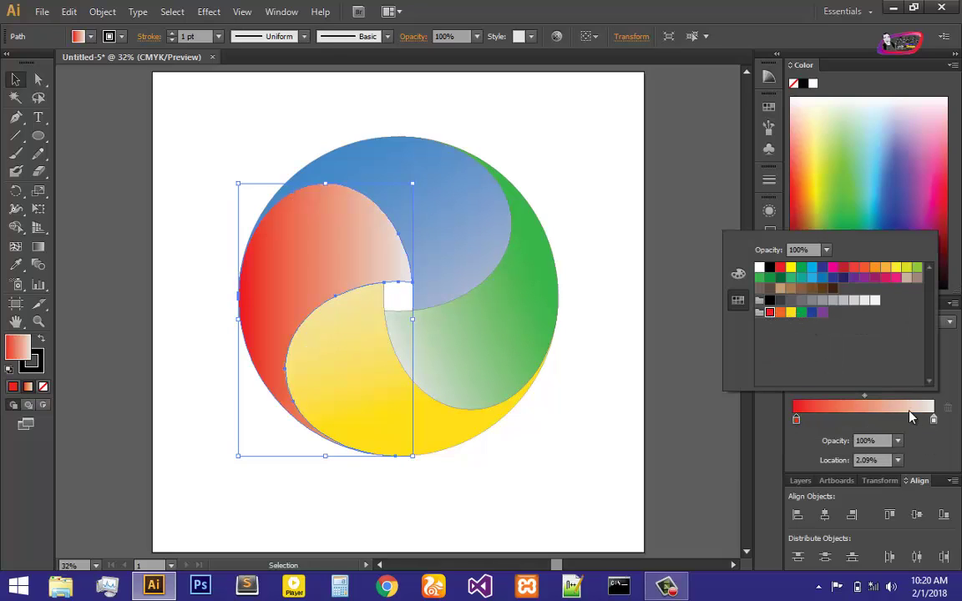
left_click(614, 327)
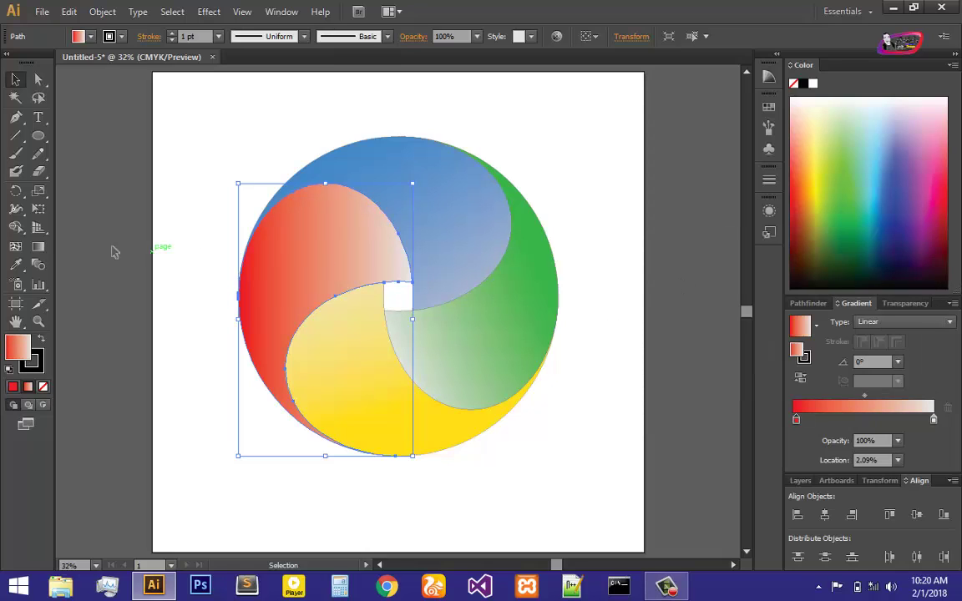
Step: Angle the red swirl's gradient at 33.6° so it fades toward the centre
left_click(38, 246)
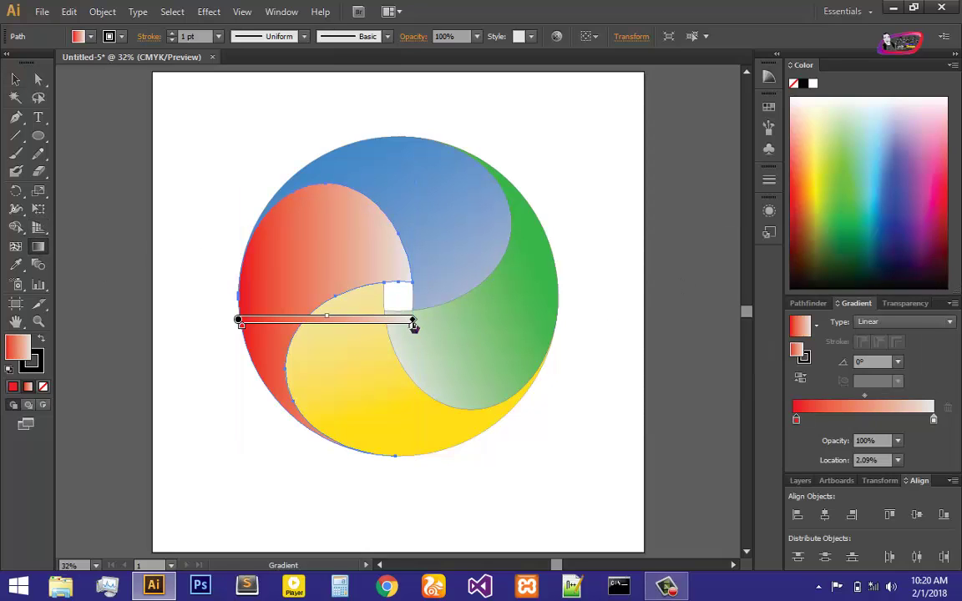
left_click_drag(421, 324, 425, 232)
mouse_move(273, 372)
left_mouse_down()
mouse_move(417, 276)
mouse_move(403, 234)
mouse_move(429, 271)
left_mouse_up()
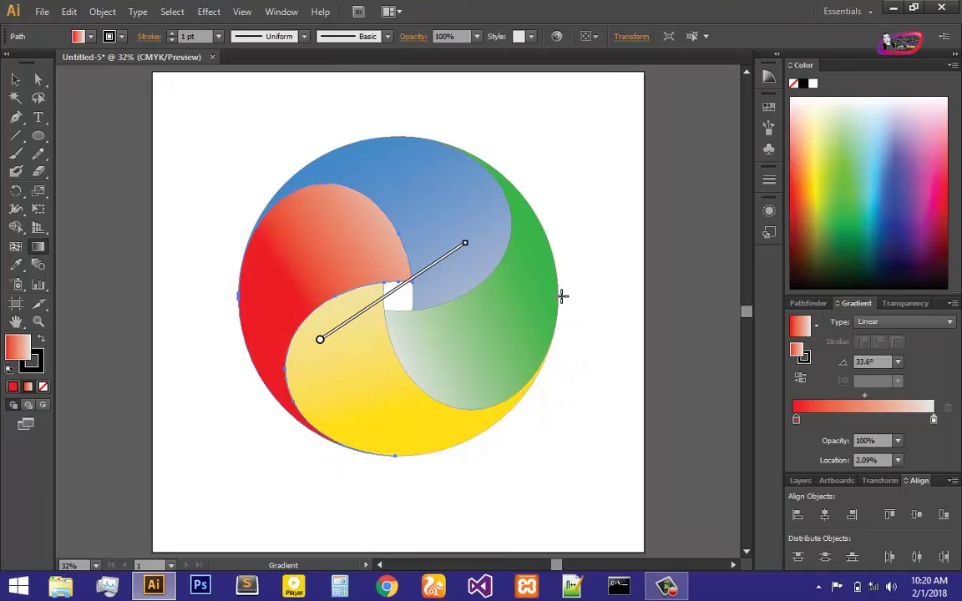
left_click(13, 79)
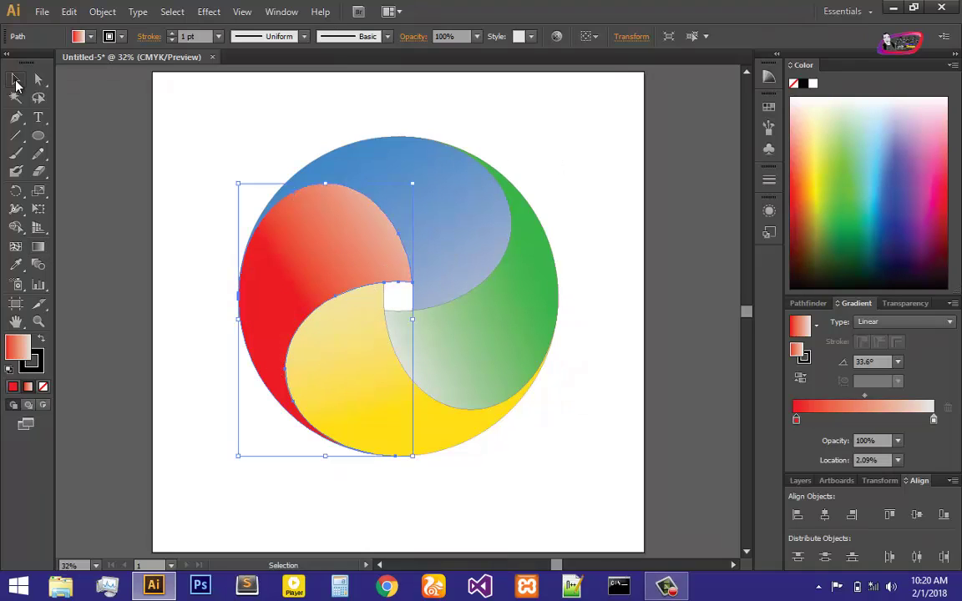
left_click(575, 173)
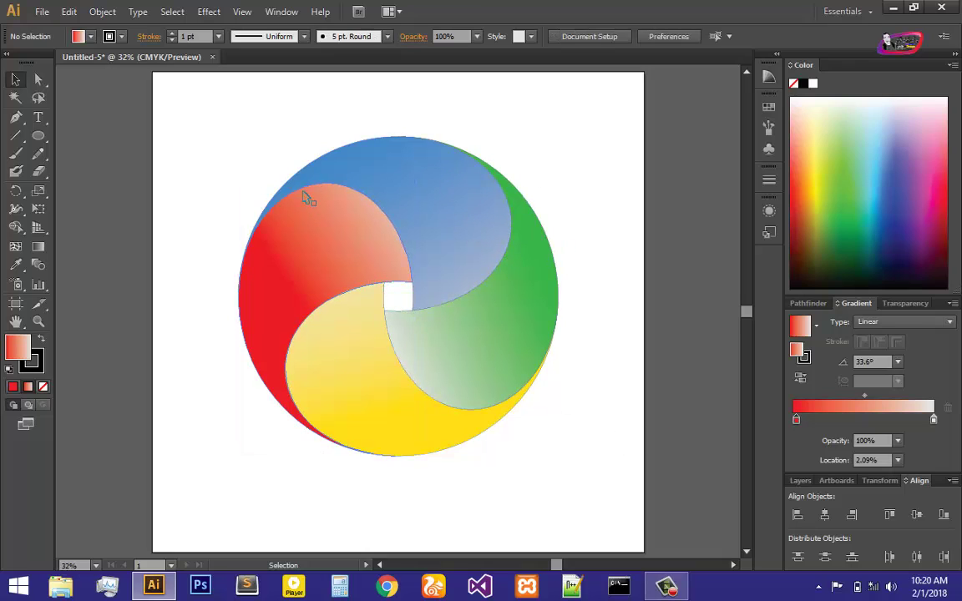
Step: Give all the pinwheel shapes a white 10 pt stroke
left_click_drag(193, 112, 595, 499)
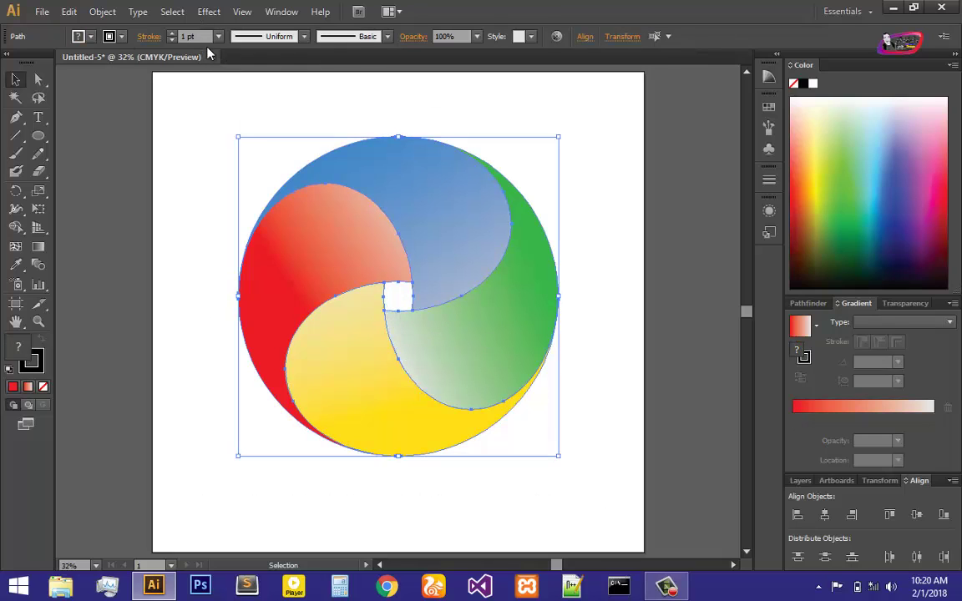
left_click(121, 36)
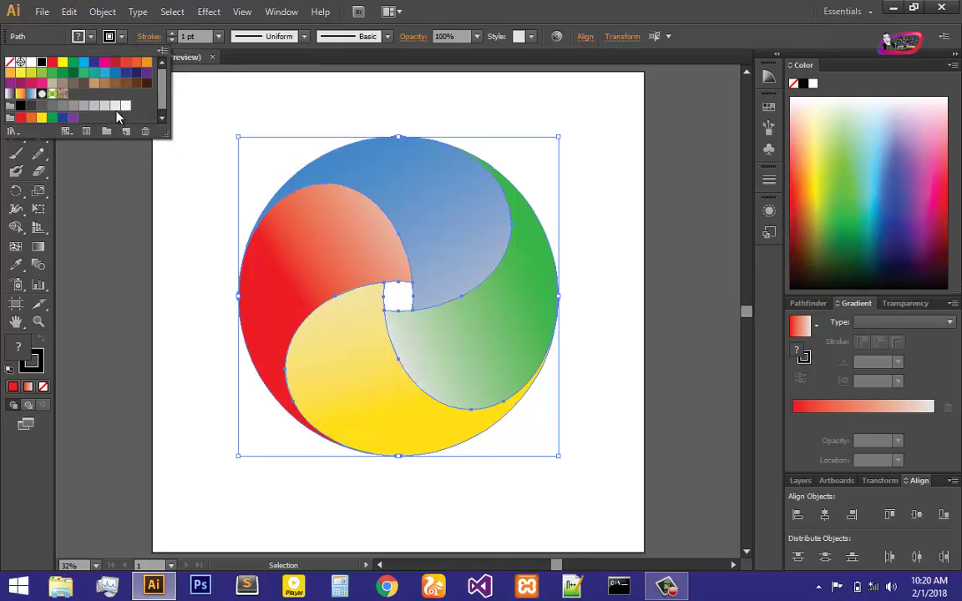
left_click(126, 107)
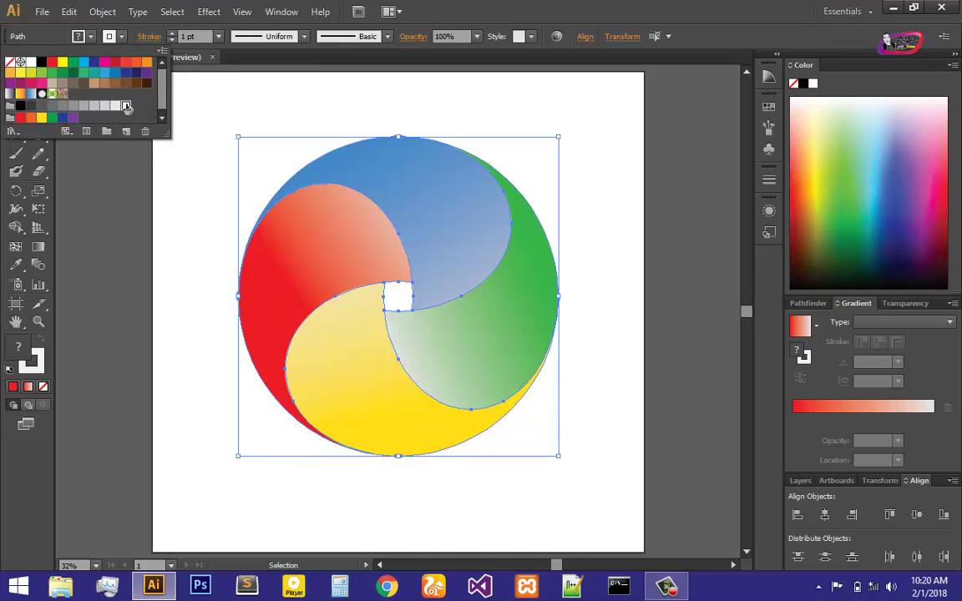
left_click(217, 37)
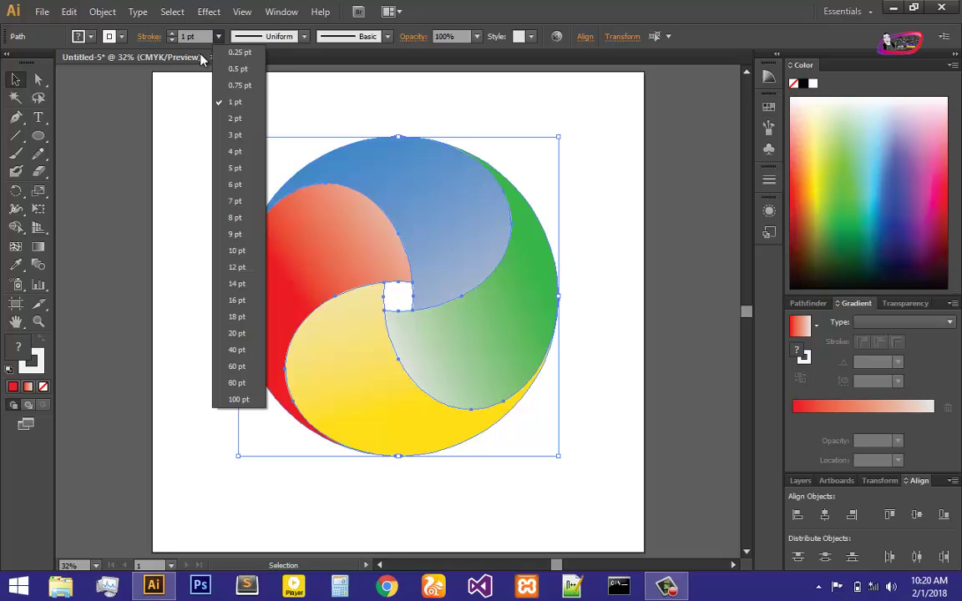
left_click(239, 176)
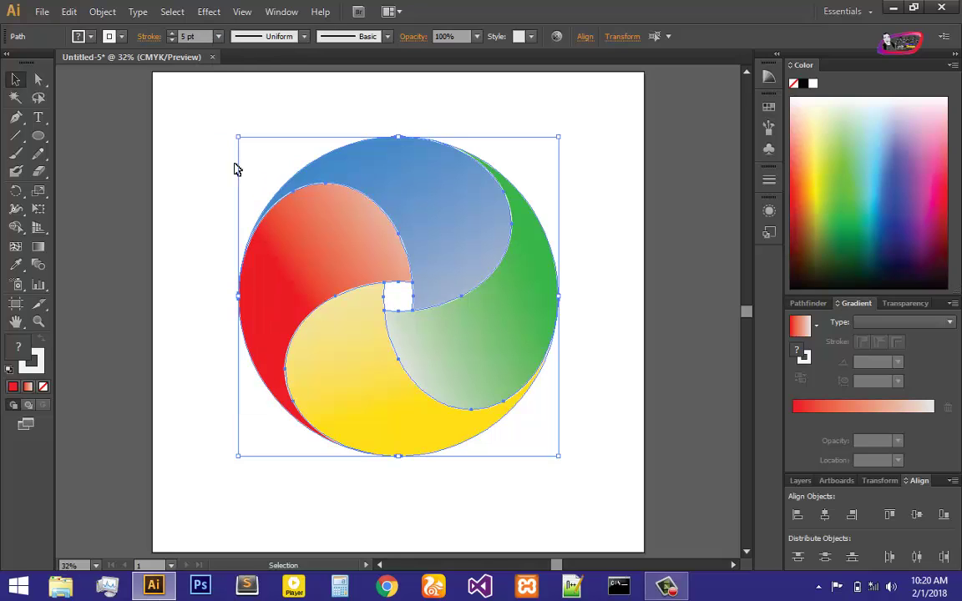
left_click(217, 37)
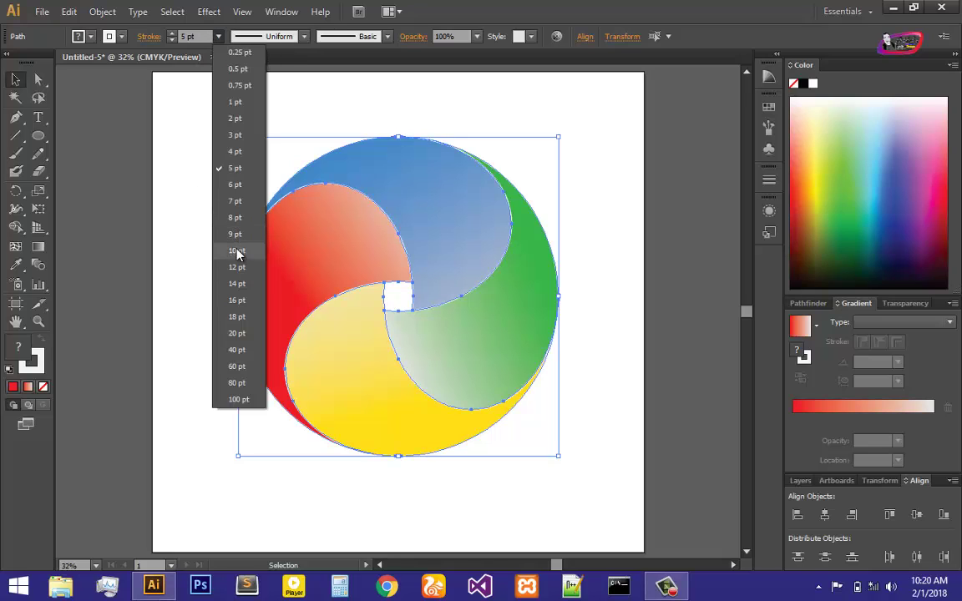
left_click(235, 251)
left_click(15, 82)
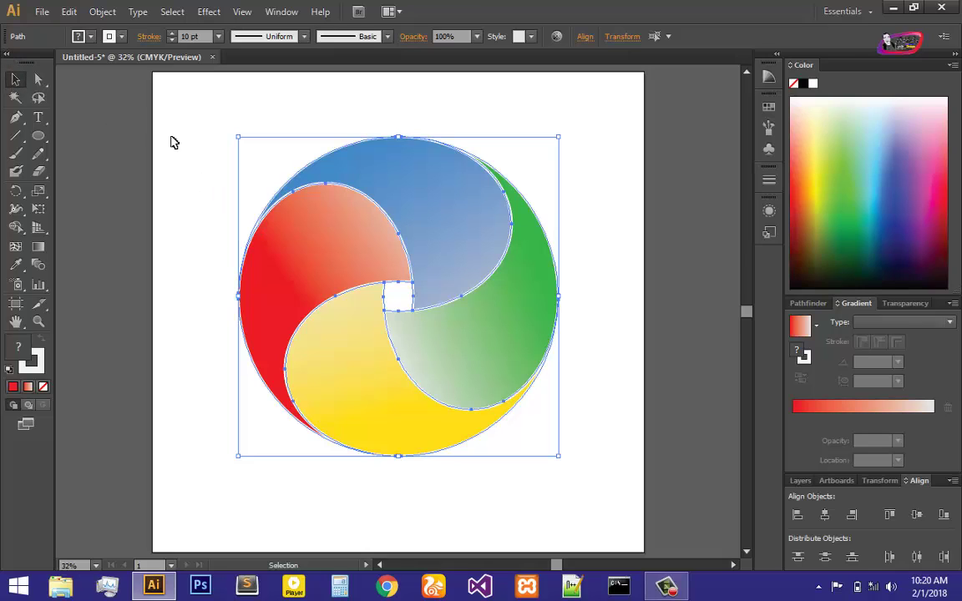
Step: Select the swirl shapes and move the whole logo up and to the left
left_click(185, 159)
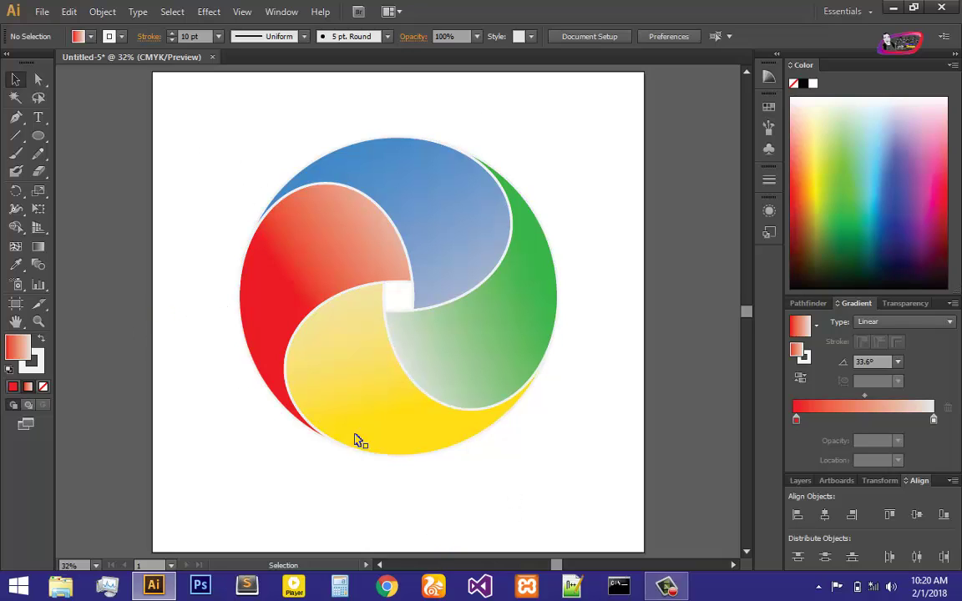
left_click_drag(167, 88, 510, 463)
left_click_drag(509, 376, 440, 322)
Step: Add the Home Pixels text, enlarge it, and place it under the logo
left_click(434, 422)
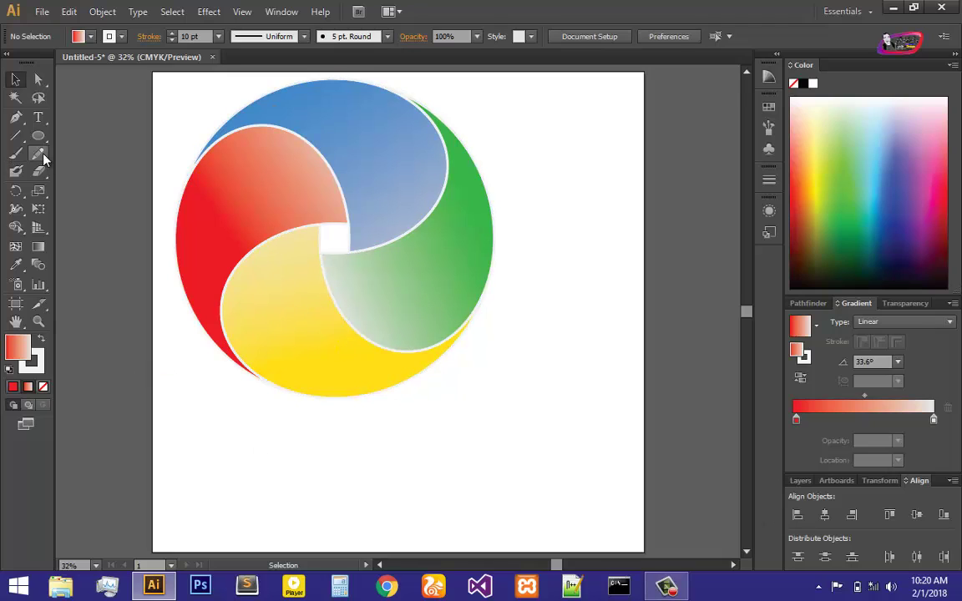
left_click(37, 118)
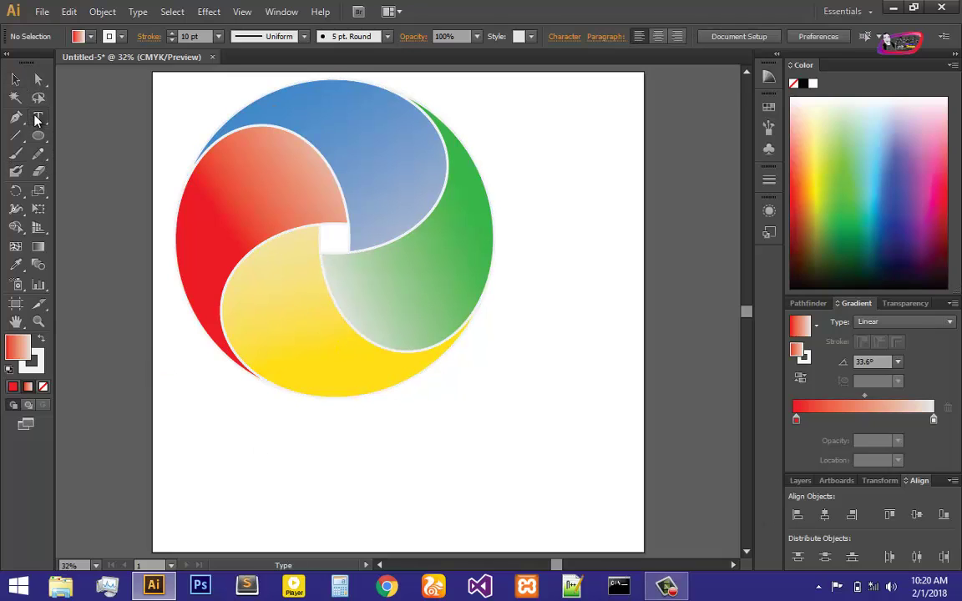
left_click(233, 462)
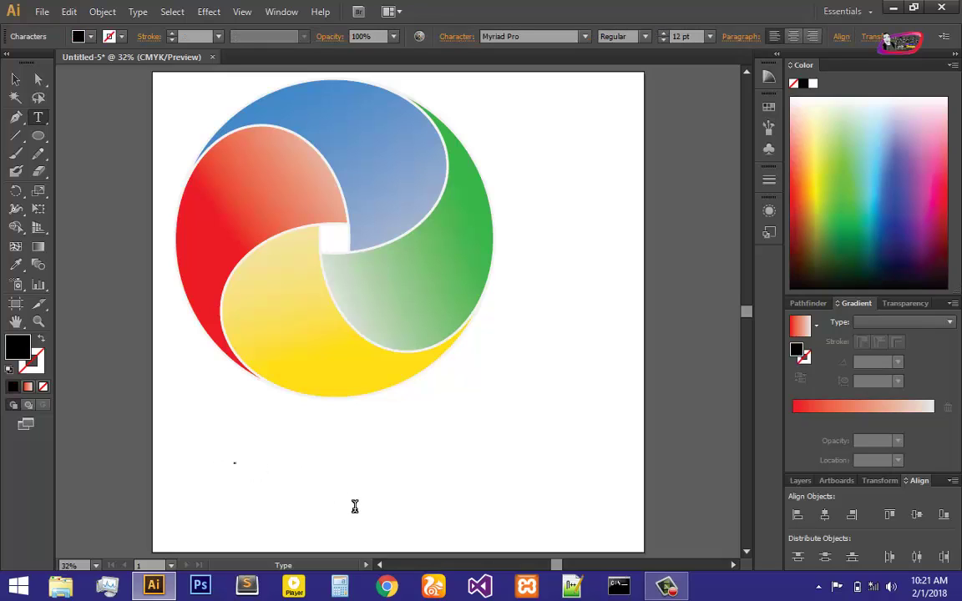
type("Compan")
left_click(15, 79)
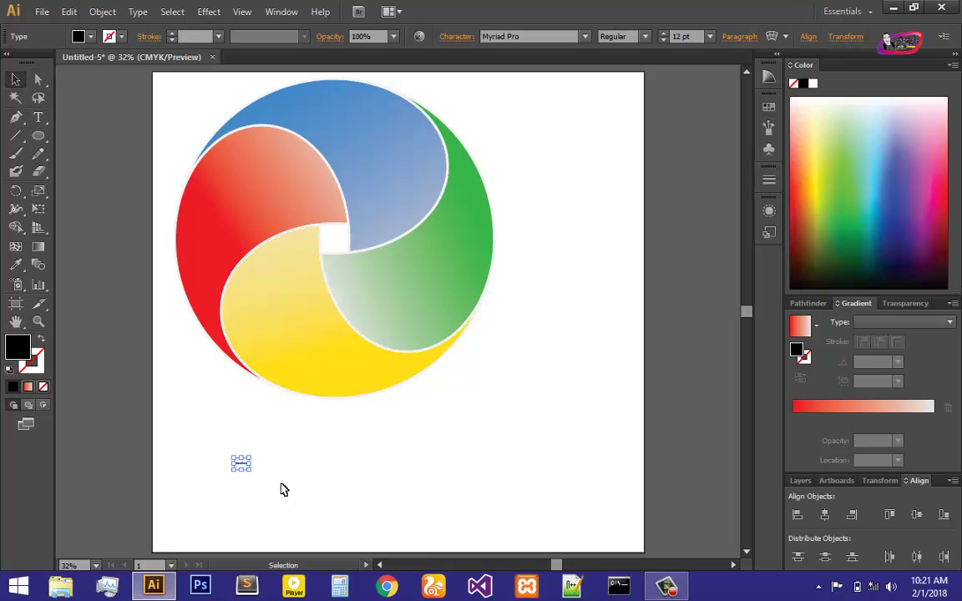
left_click_drag(249, 468, 421, 429)
left_click_drag(352, 355, 397, 260)
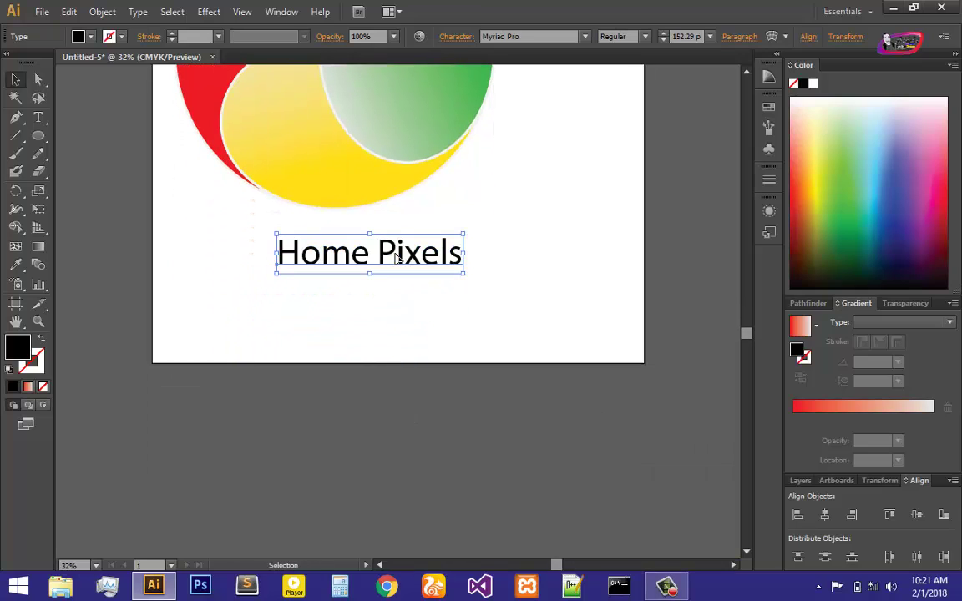
scroll(493, 277, "up", 5)
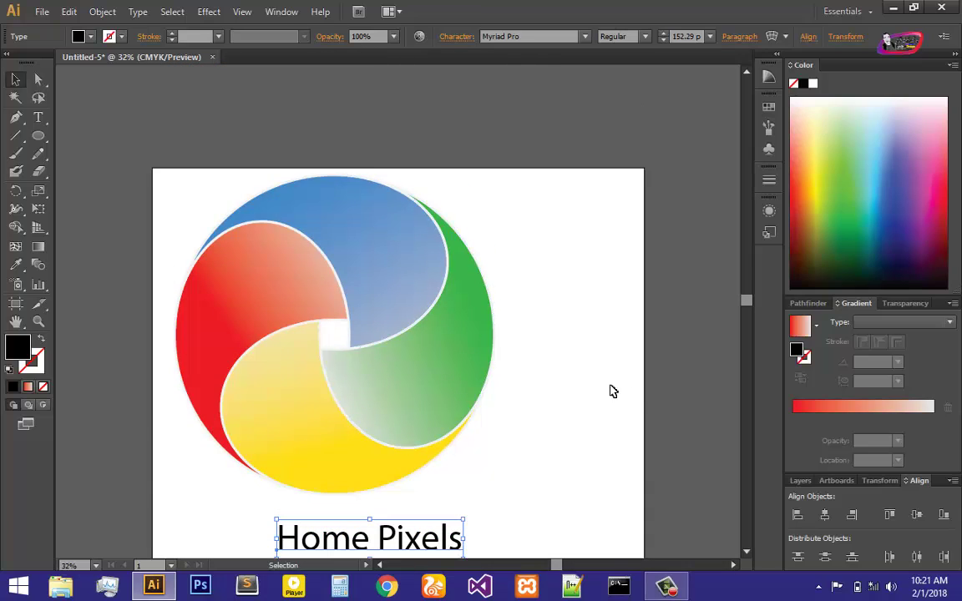
scroll(574, 293, "down", 3)
scroll(542, 380, "up", 3)
Step: Shift the pinwheel logo to the right and resize it from its corner
left_click_drag(527, 400, 159, 135)
left_click_drag(420, 324, 480, 326)
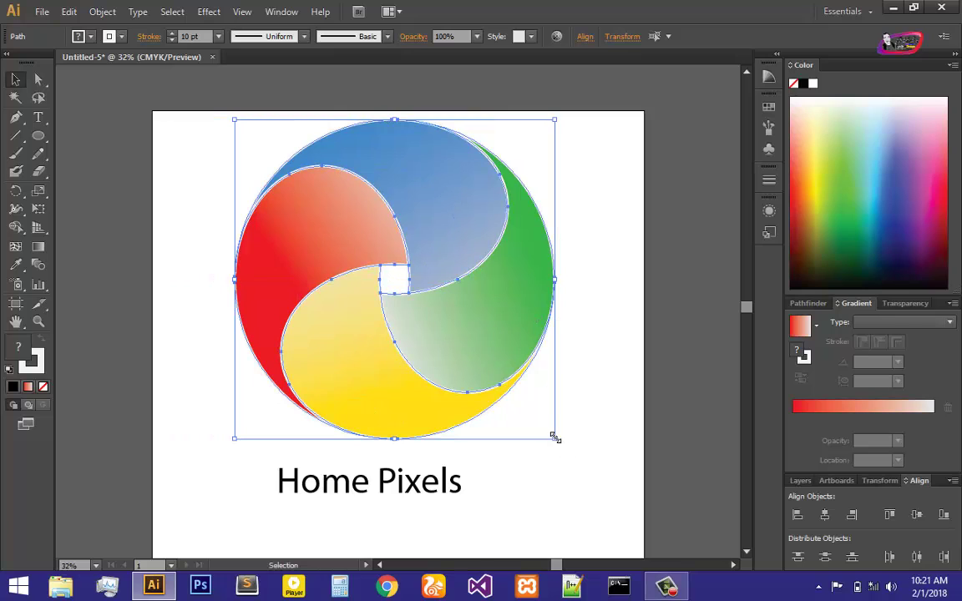
left_click_drag(554, 436, 502, 385)
Step: Reposition the logo down-right and enlarge HOME PIXELS to 200.28 pt
left_click_drag(421, 305, 435, 333)
left_click(320, 492)
left_click(359, 485)
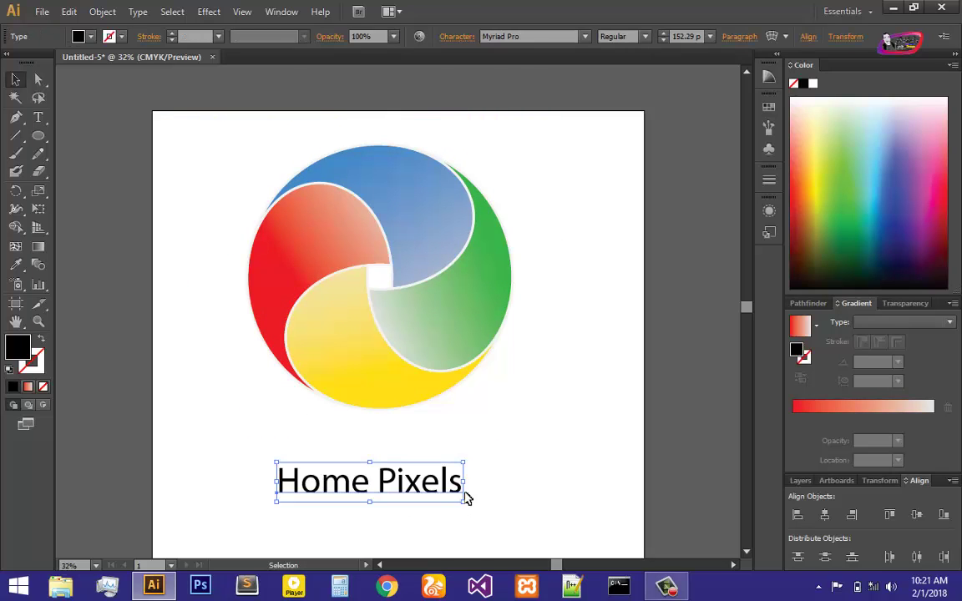
left_click_drag(461, 505, 447, 461)
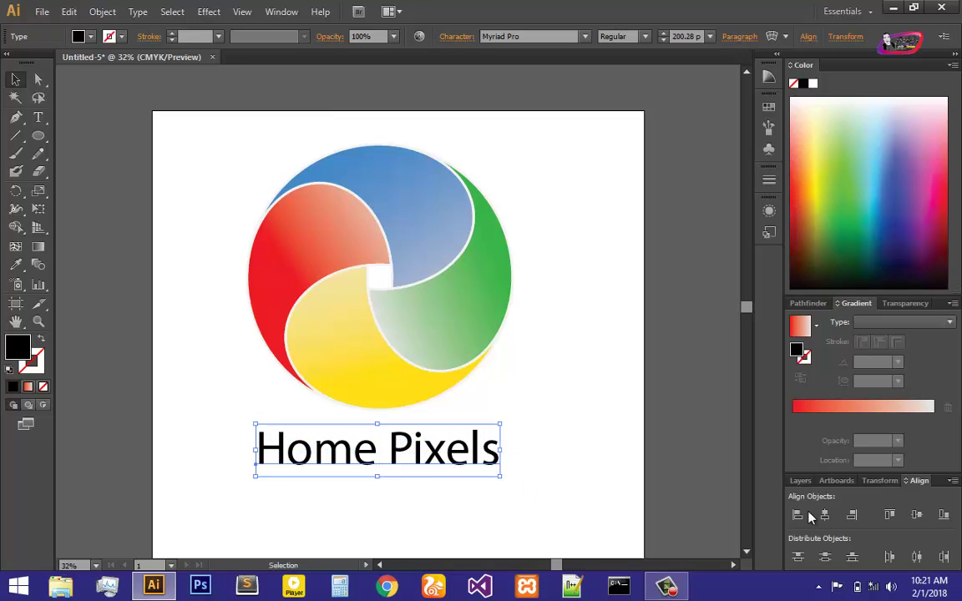
Step: Set HOME PIXELS in the AdamGorry-Inline font and nudge it slightly left
key("t")
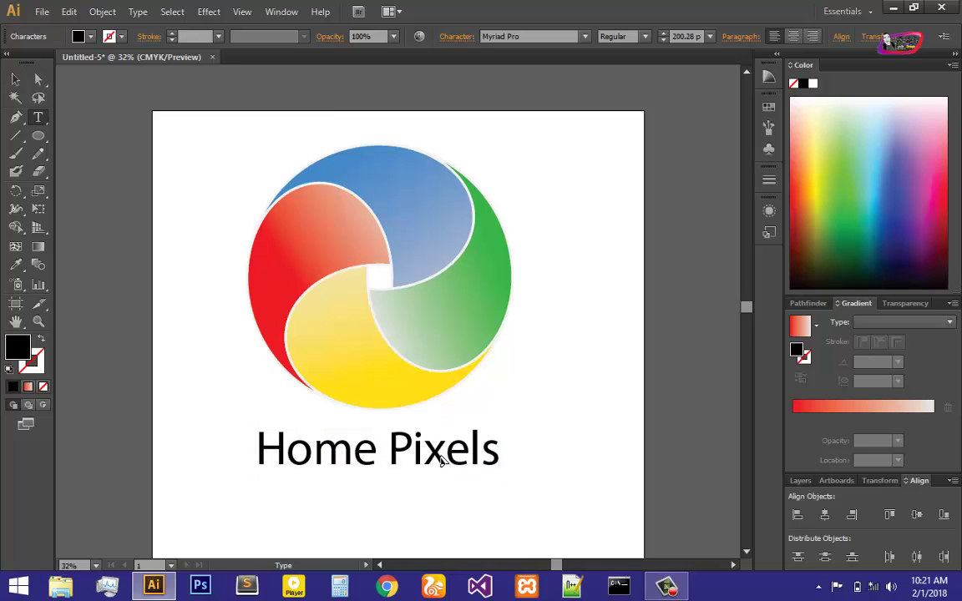
key("ctrl+a")
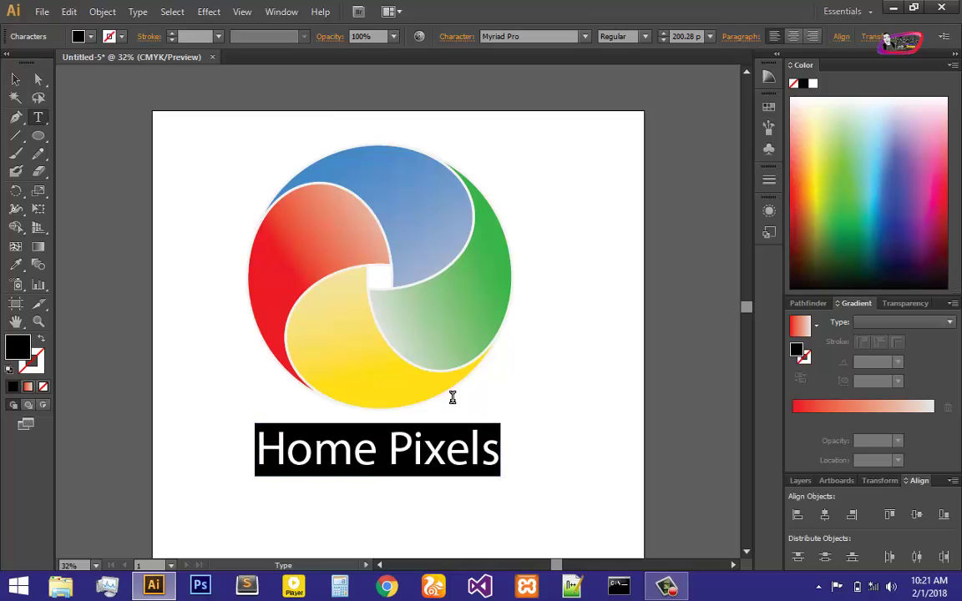
left_click(586, 37)
left_click_drag(639, 282, 631, 65)
left_click(518, 52)
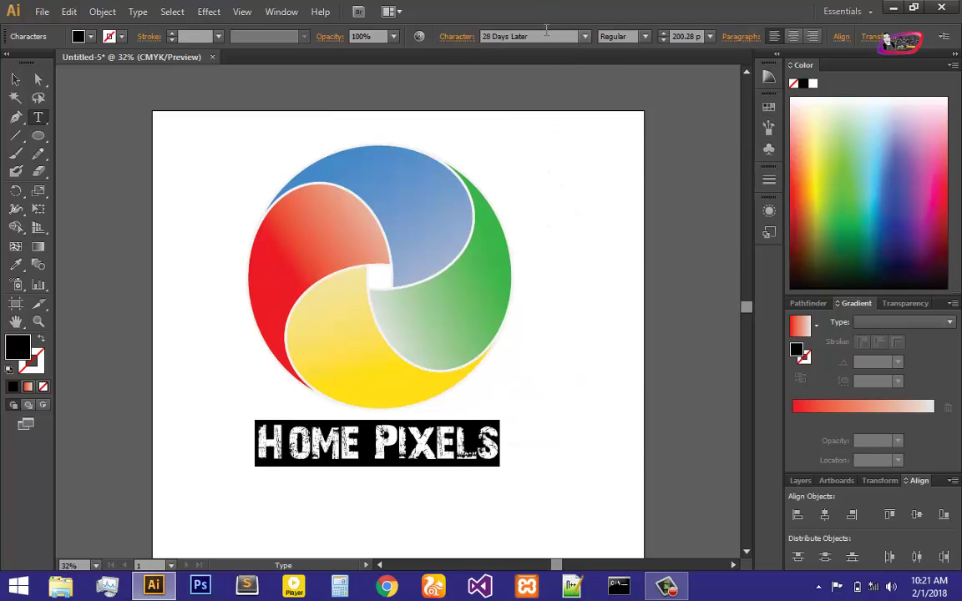
left_click(552, 36)
key("Down")
key("Down")
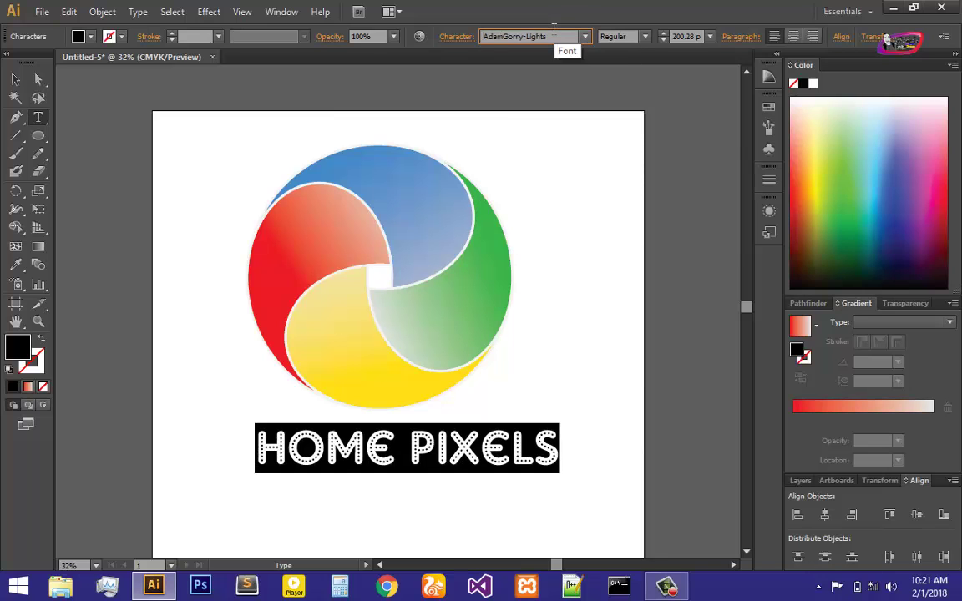
key("Down")
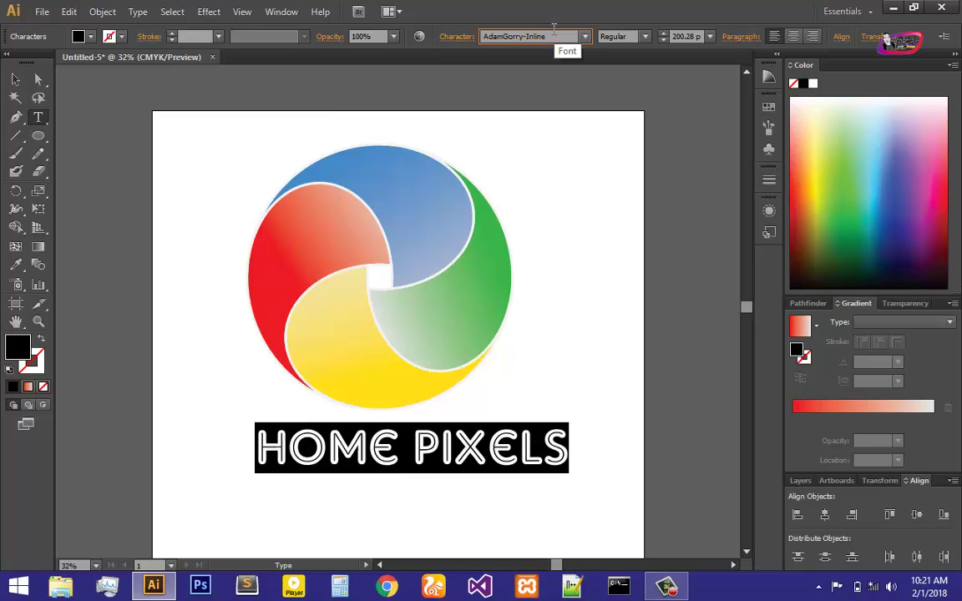
left_click(16, 79)
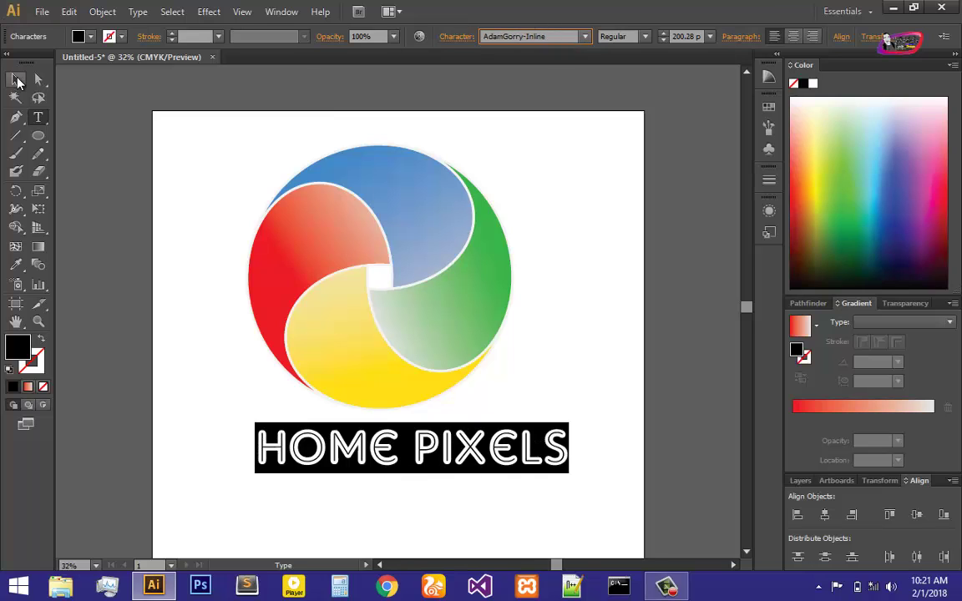
left_click_drag(447, 457, 427, 457)
Step: Shrink HOME PIXELS to 176.39 pt and move it slightly right
left_click(444, 485)
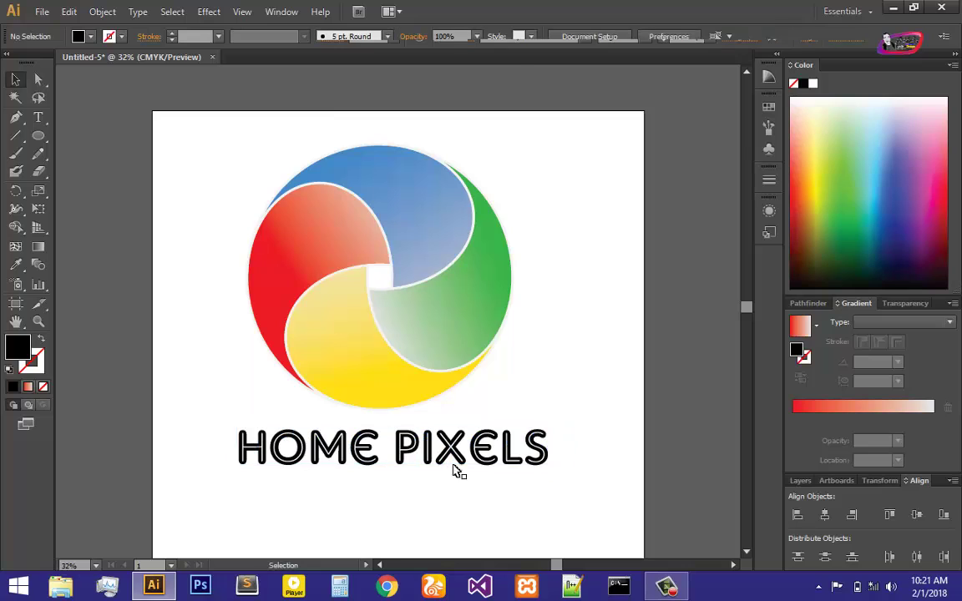
left_click(473, 456)
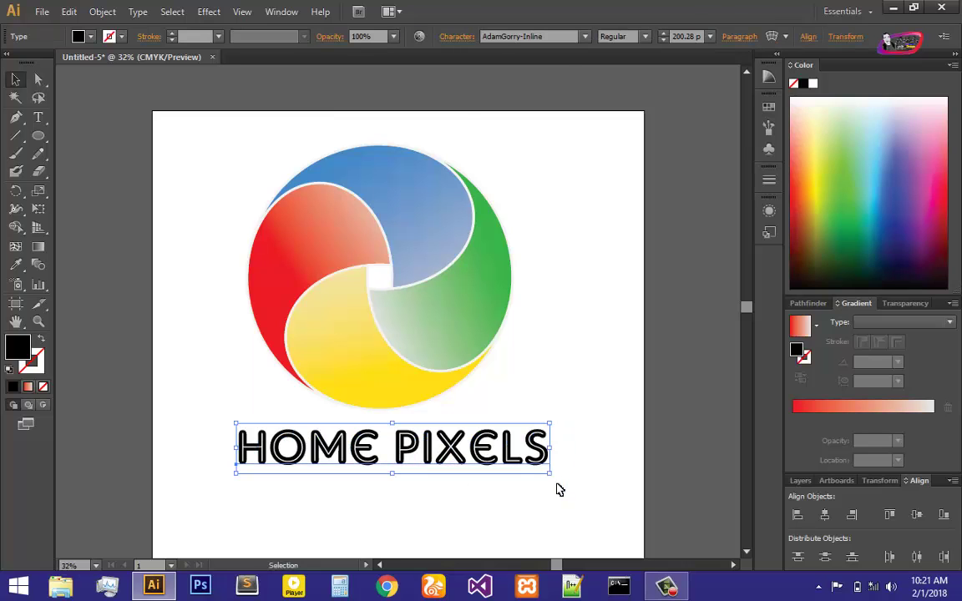
left_click_drag(551, 478, 513, 468)
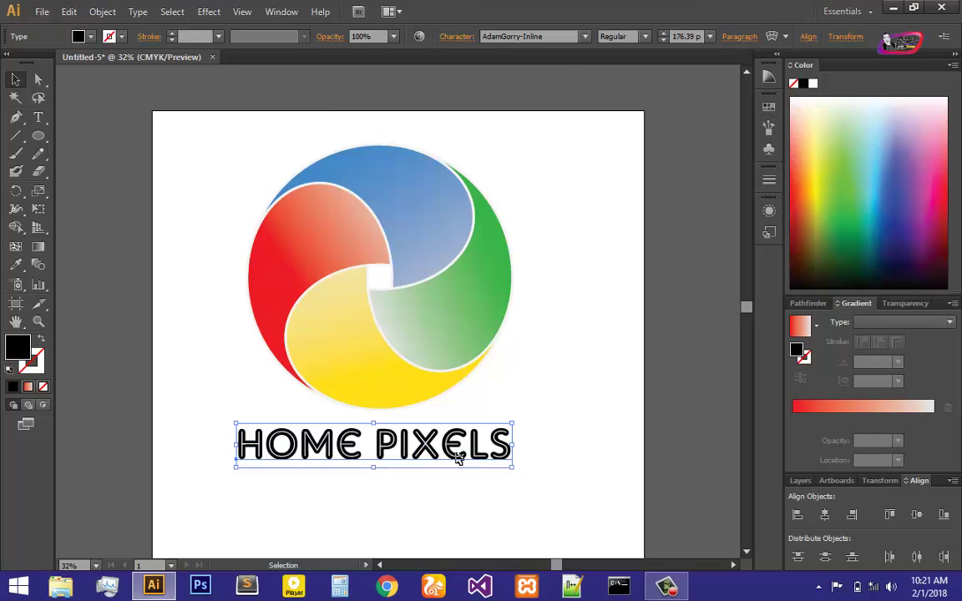
left_click_drag(457, 453, 472, 454)
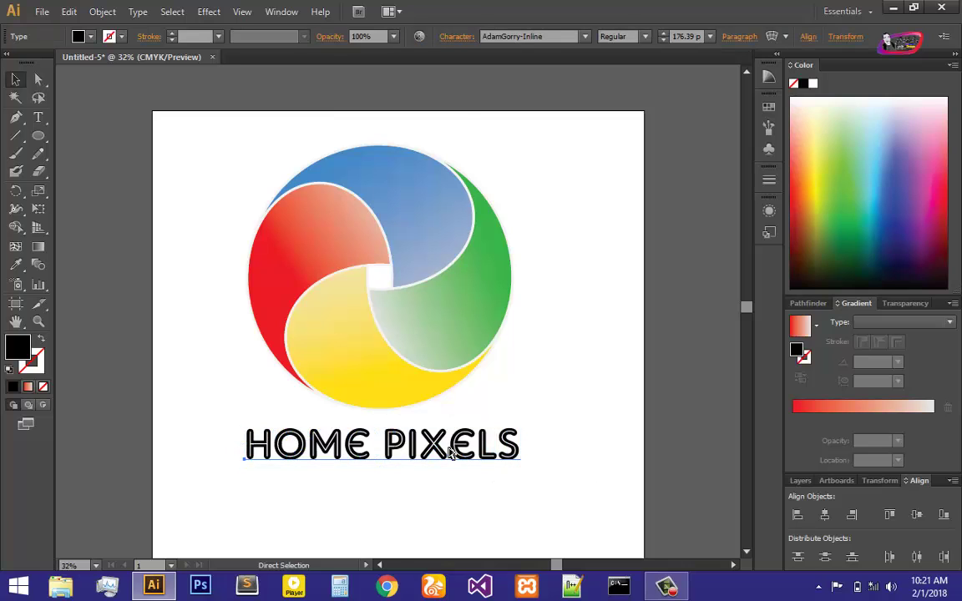
Step: Duplicate HOME PIXELS and arrange the two copies so they overlap with an offset
key("ctrl+c")
key("ctrl+v")
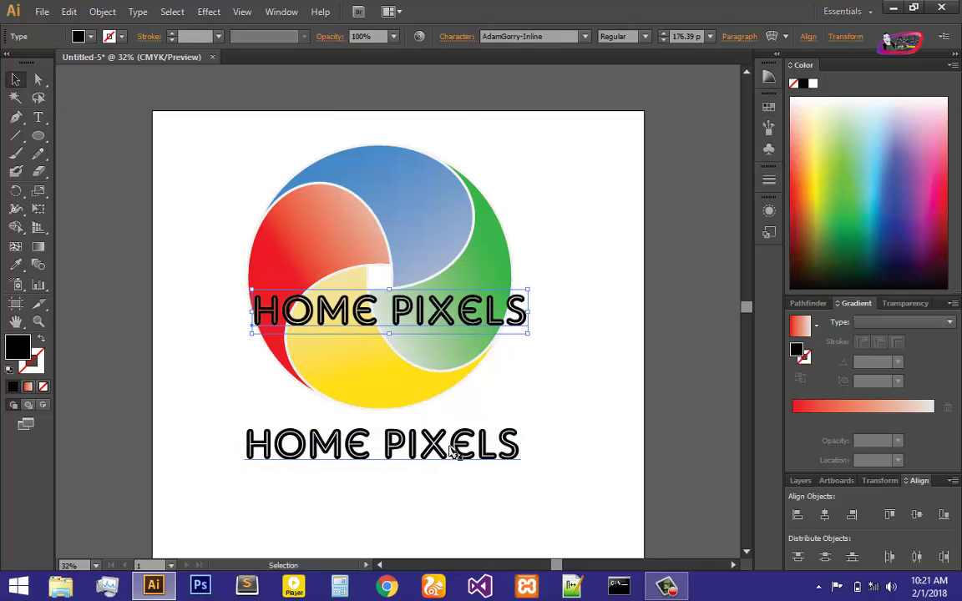
left_click_drag(404, 431, 463, 472)
left_click_drag(474, 323, 513, 487)
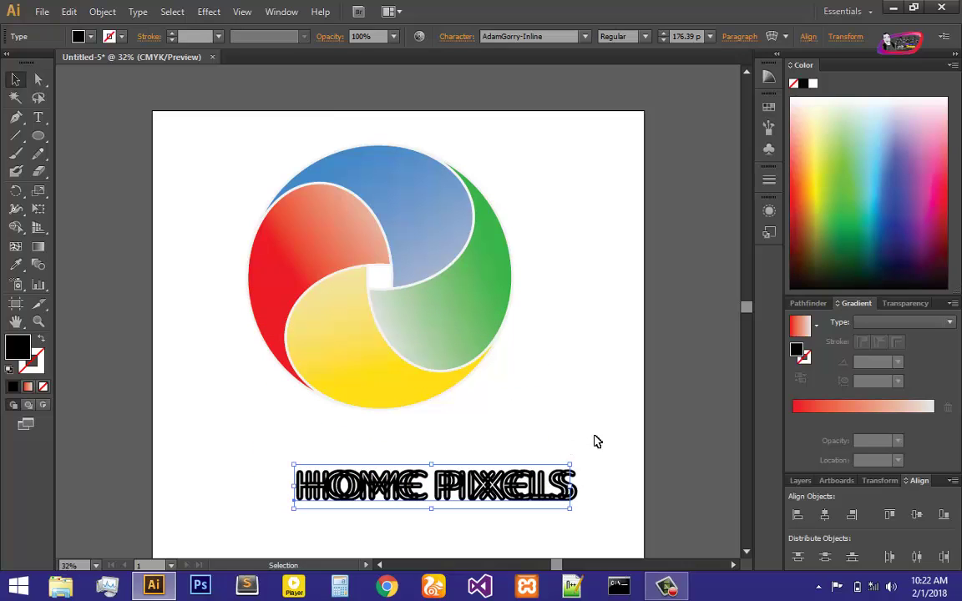
left_click(597, 441)
left_click_drag(275, 473, 298, 449)
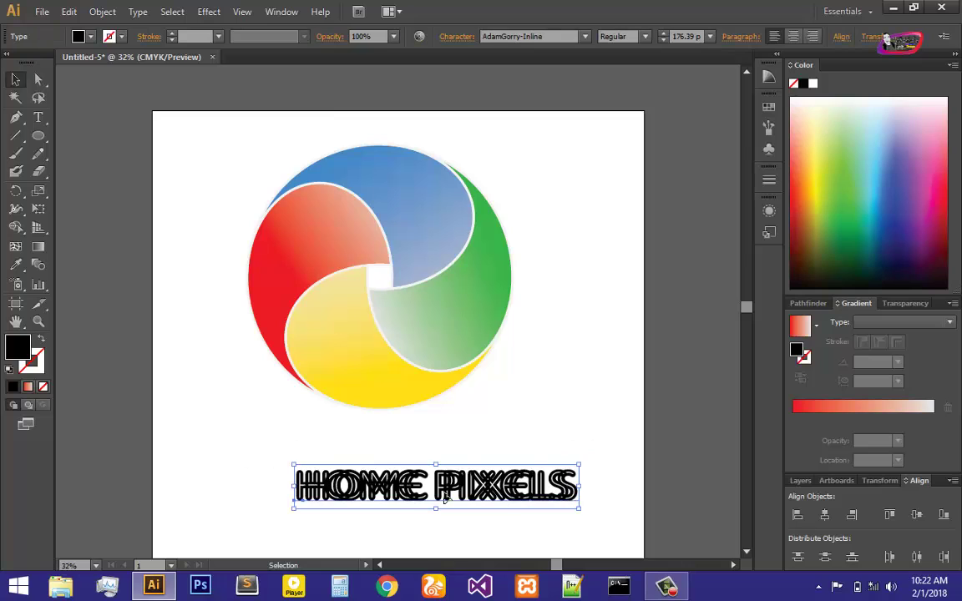
left_click_drag(445, 496, 414, 471)
left_click(490, 482)
left_click_drag(490, 473, 501, 510)
Step: Make the upper copy light orange, place it behind the black text, and select both
left_click(533, 460)
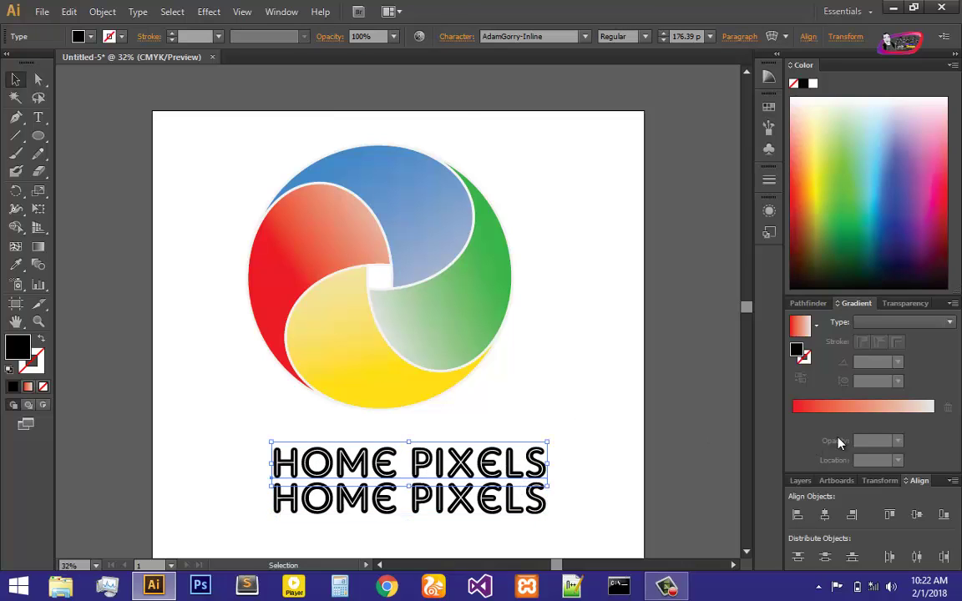
left_click(89, 36)
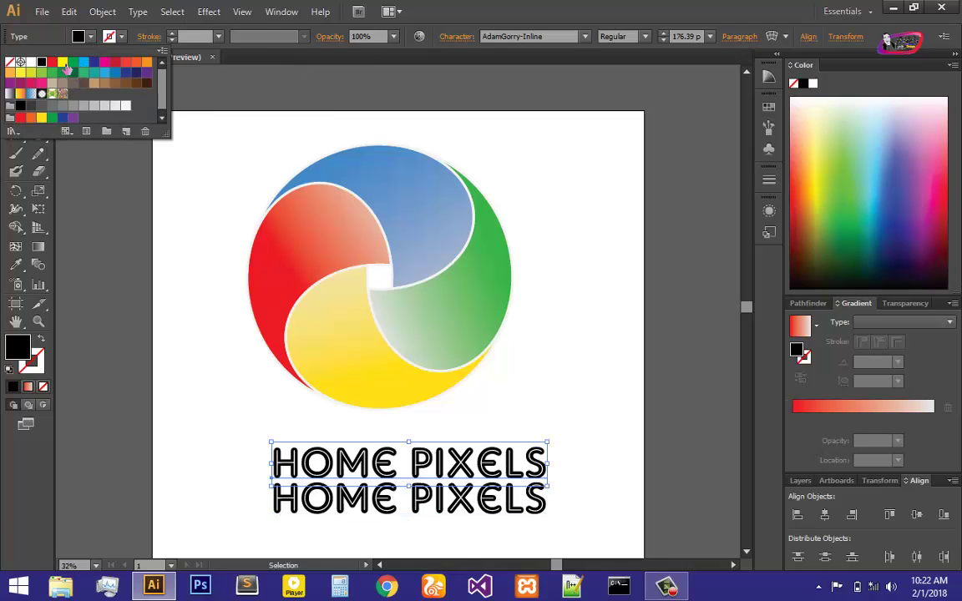
left_click(10, 73)
left_click(468, 458)
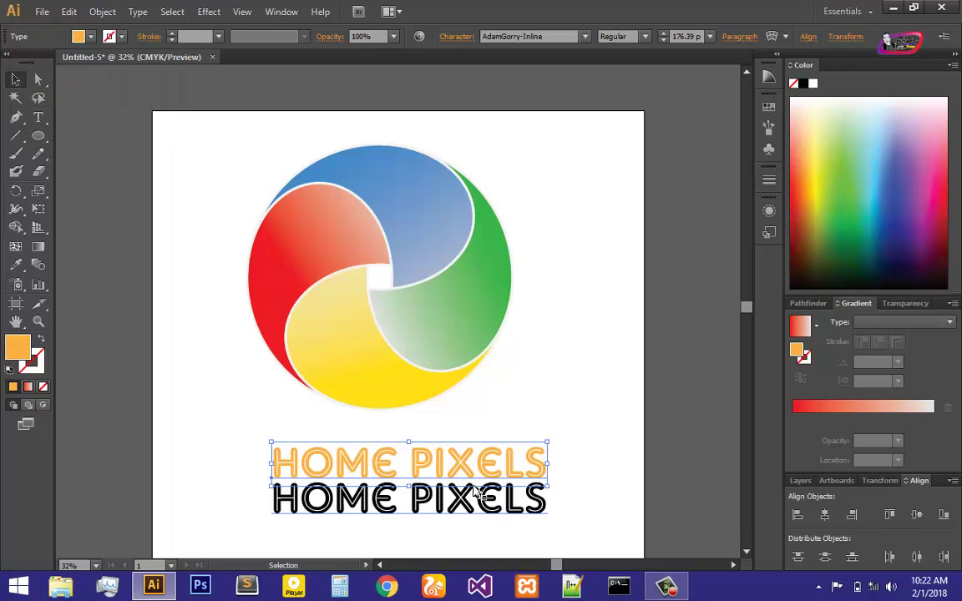
left_click_drag(420, 451, 461, 499)
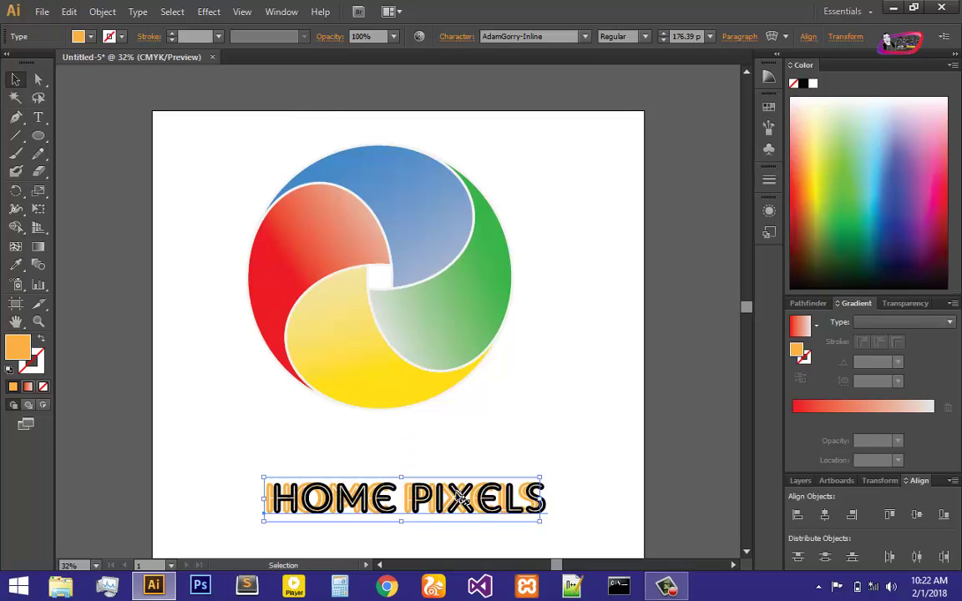
left_click(583, 482)
left_click_drag(235, 465, 351, 514)
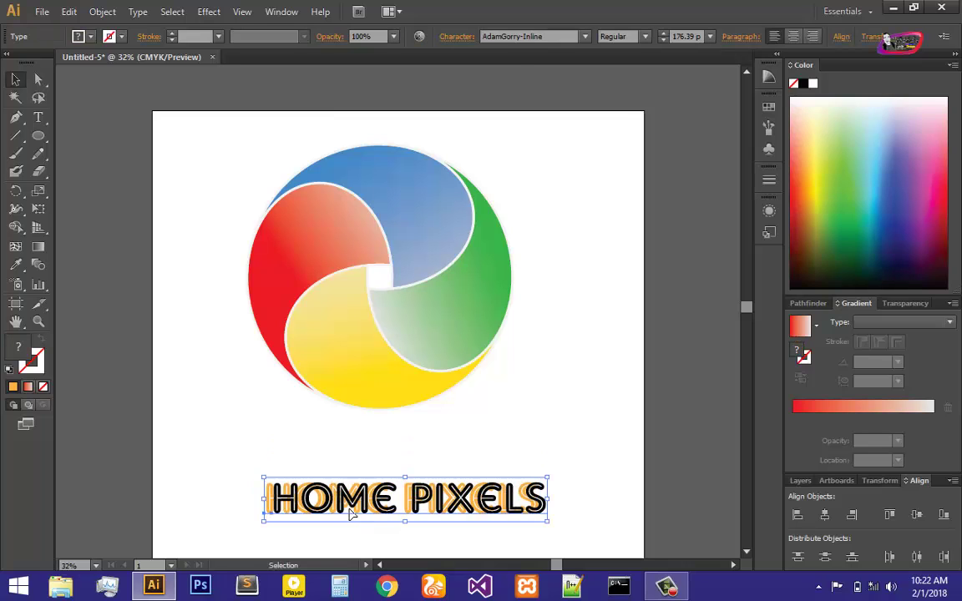
Step: Zoom in to 50% on the two HOME PIXELS texts
left_click(102, 12)
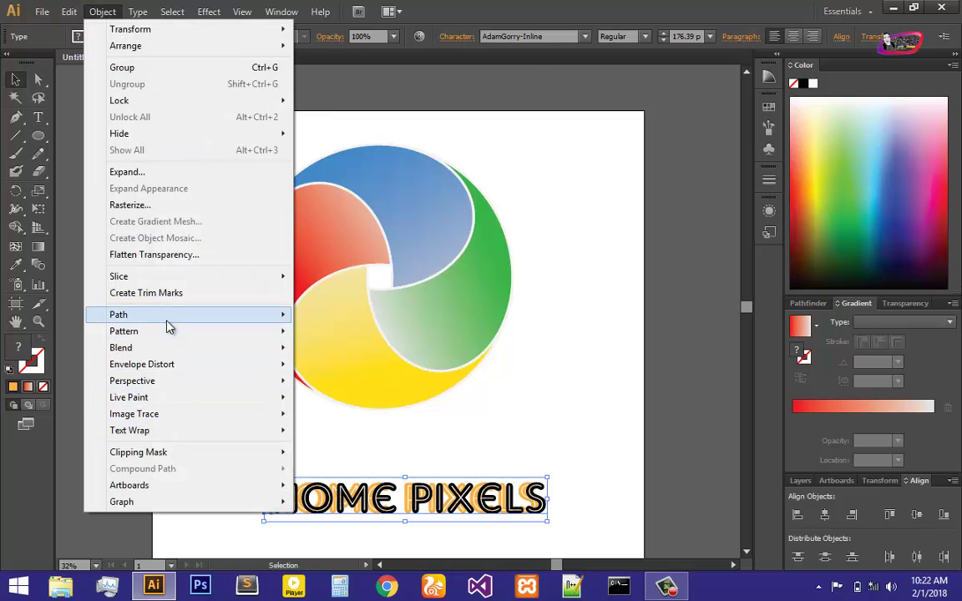
mouse_move(237, 350)
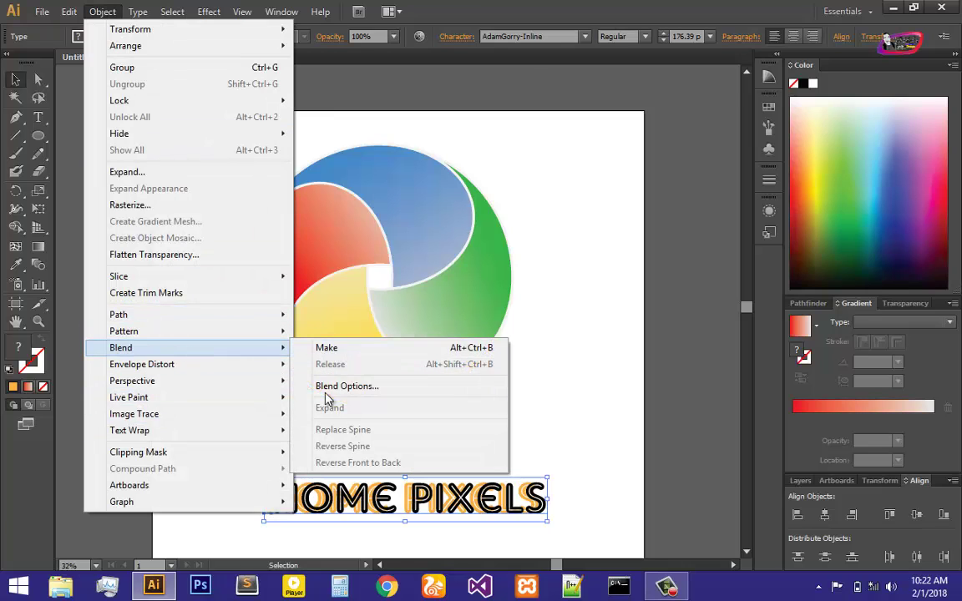
left_click(253, 407)
key("ctrl+plus")
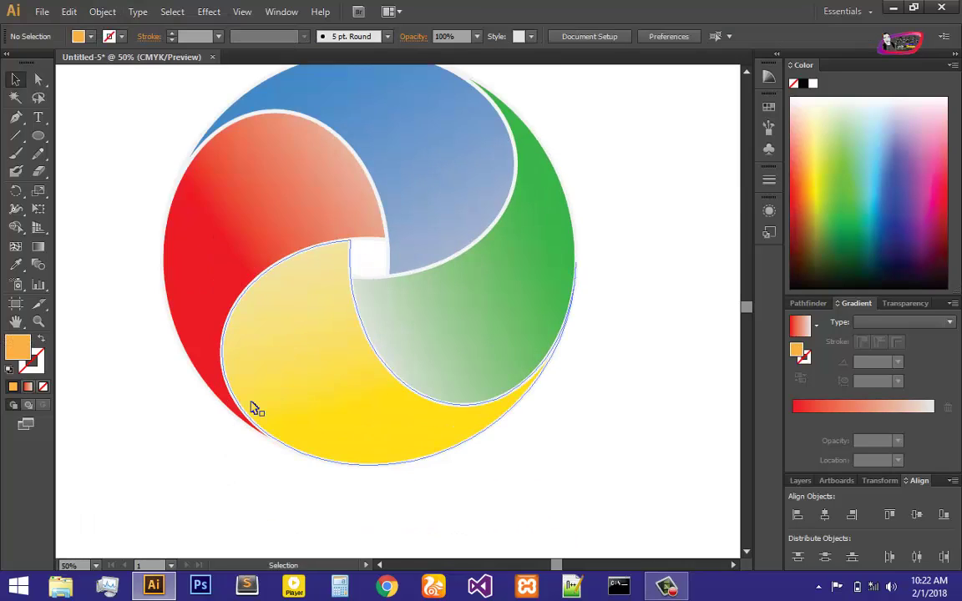
scroll(253, 407, "down", 8)
scroll(378, 350, "left", 6)
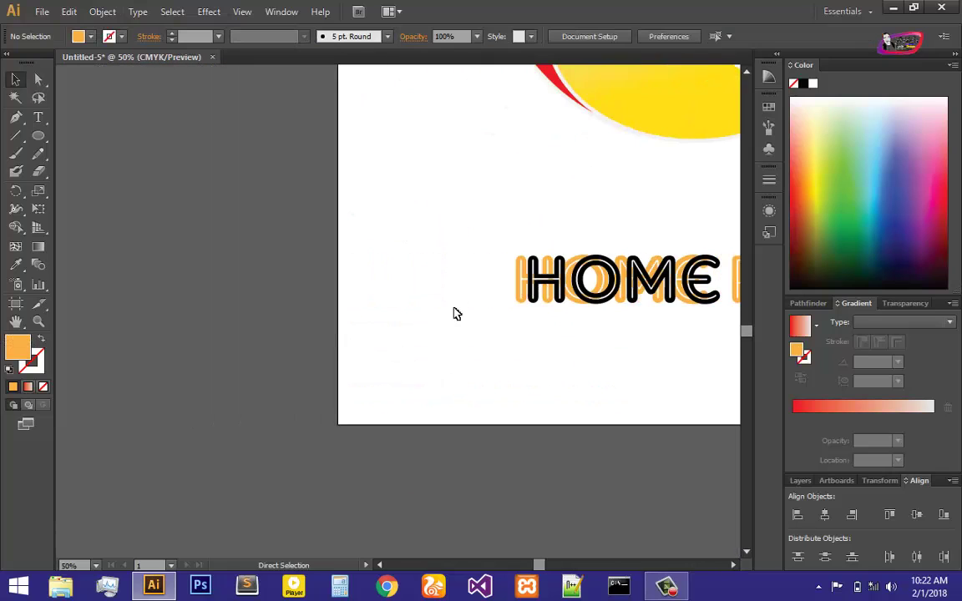
scroll(600, 305, "right", 1)
scroll(600, 306, "right", 3)
scroll(599, 306, "down", 1)
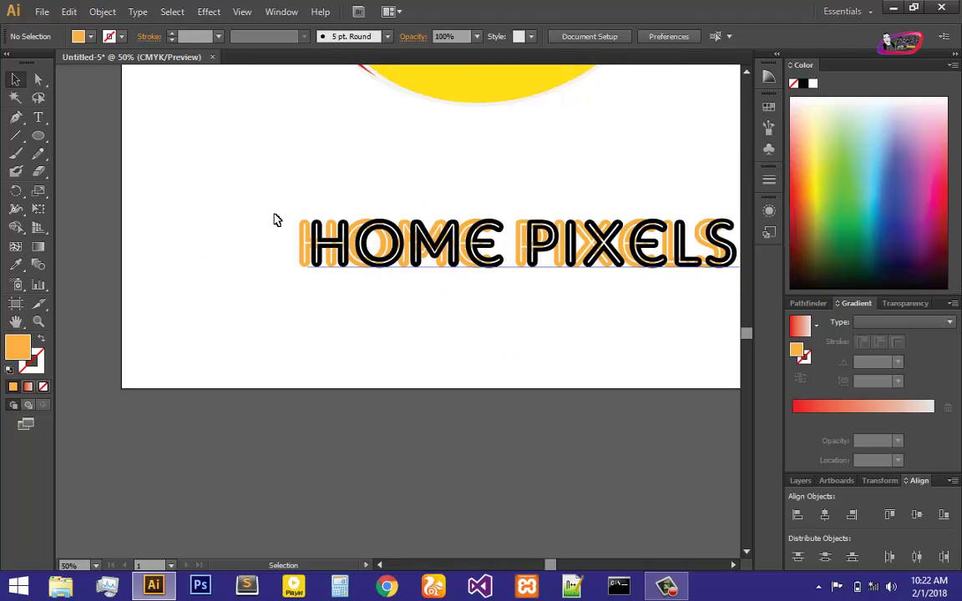
Step: Blend the orange HOME PIXELS into the black copy and open Blend Options
left_click(38, 266)
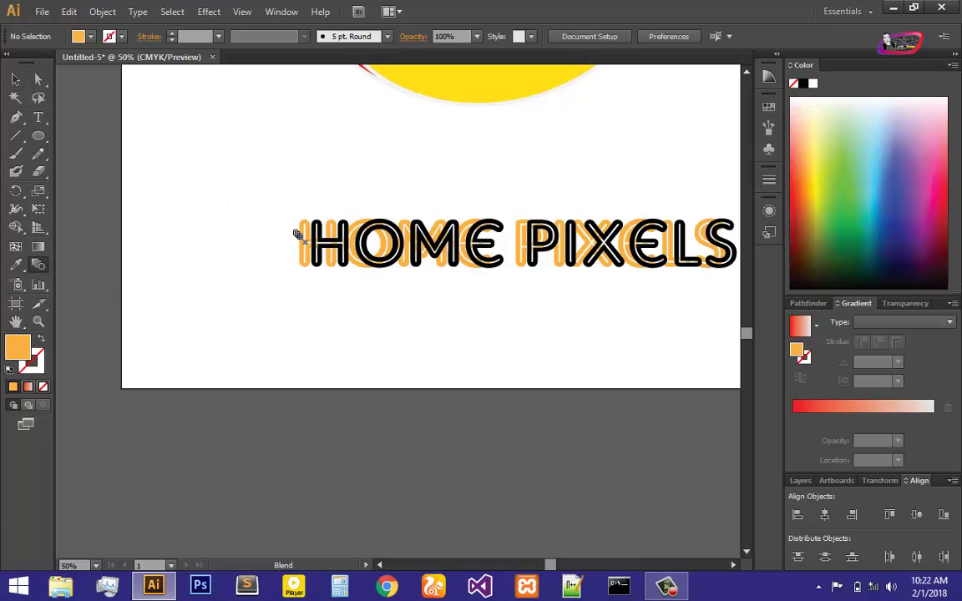
left_click(330, 248)
left_click(319, 262)
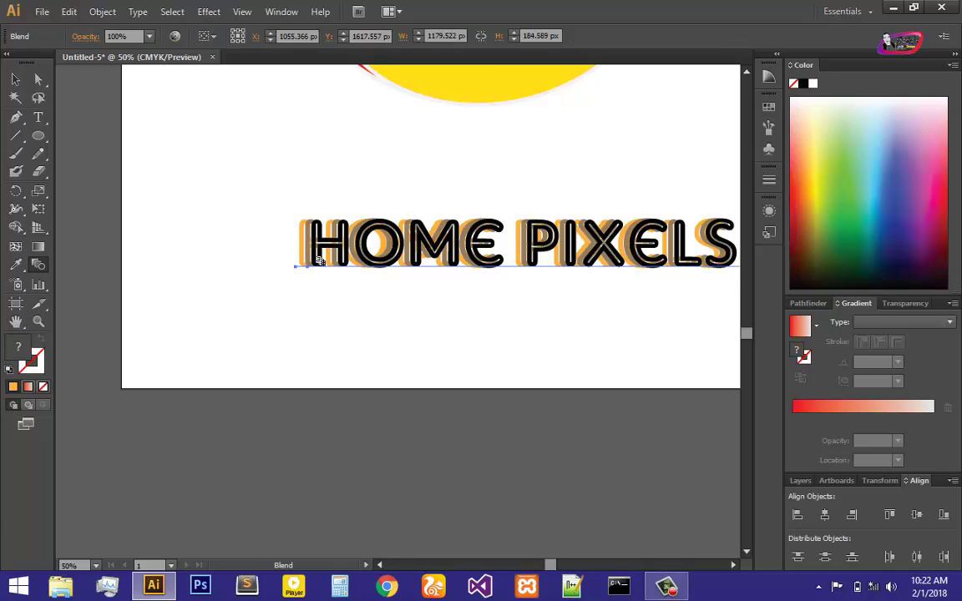
scroll(354, 288, "up", 3)
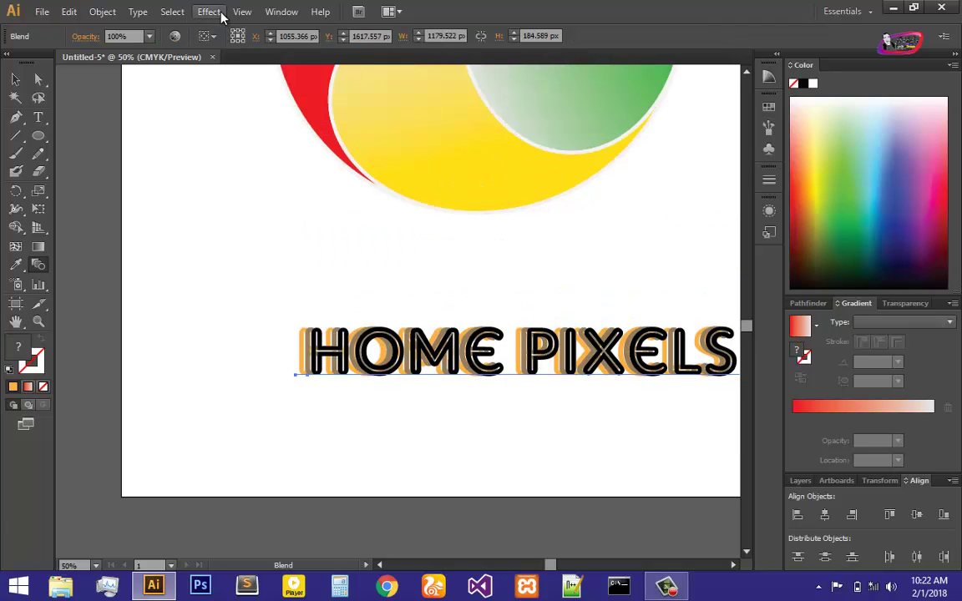
left_click(109, 13)
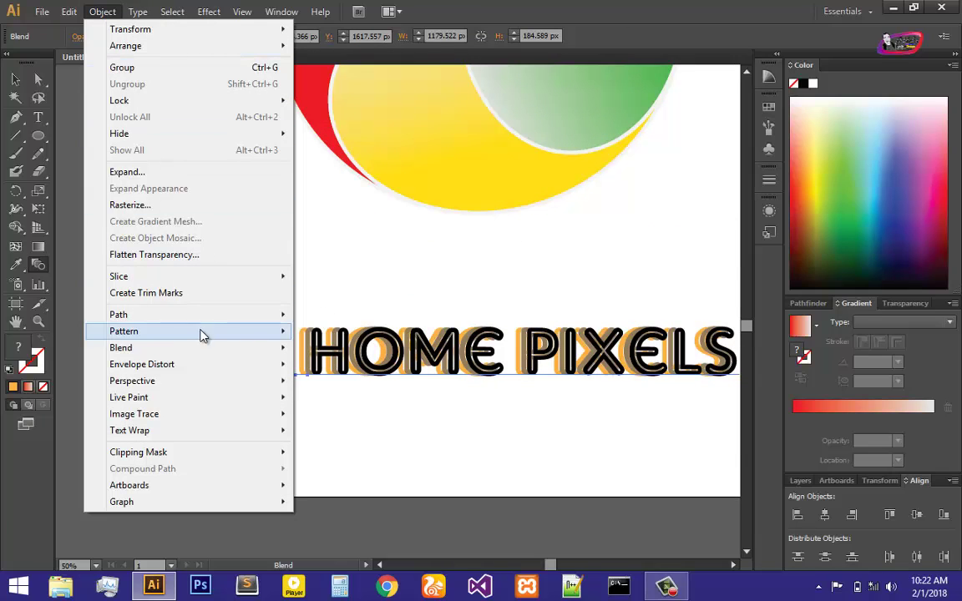
mouse_move(259, 351)
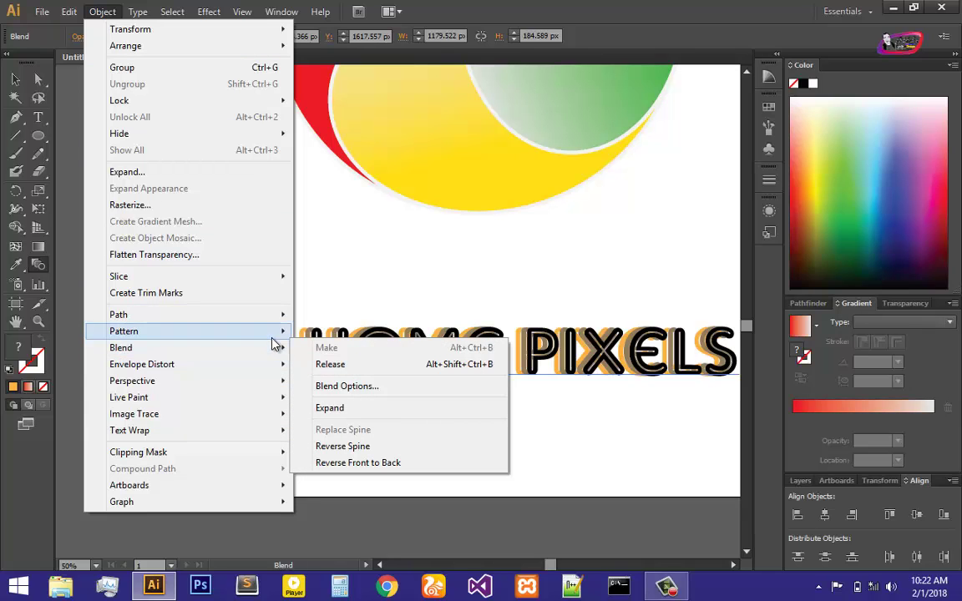
left_click(355, 386)
Step: With Preview on, set the blend spacing to Specified Steps with 10 steps
left_click_drag(395, 423, 436, 425)
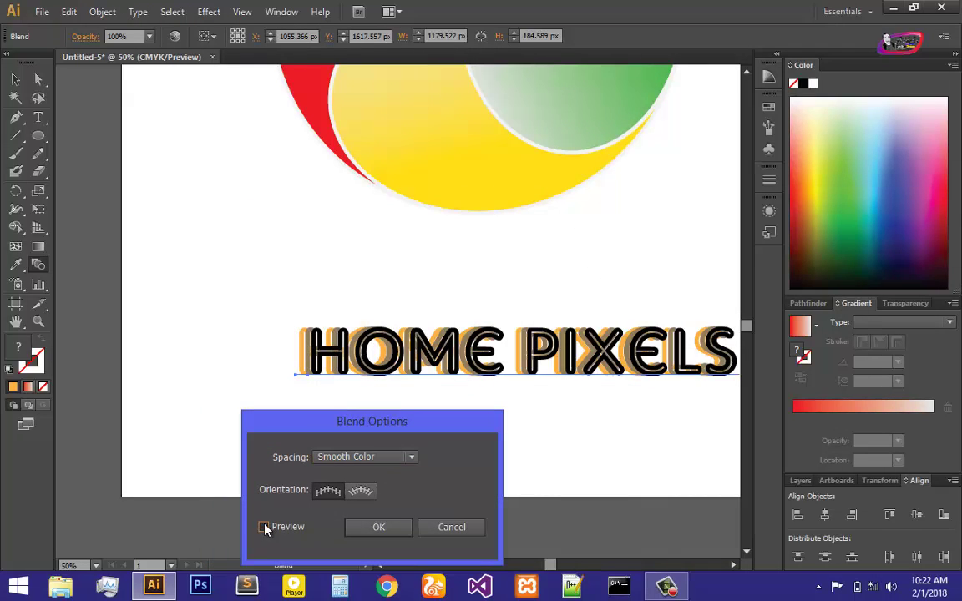
left_click(265, 527)
left_click(411, 457)
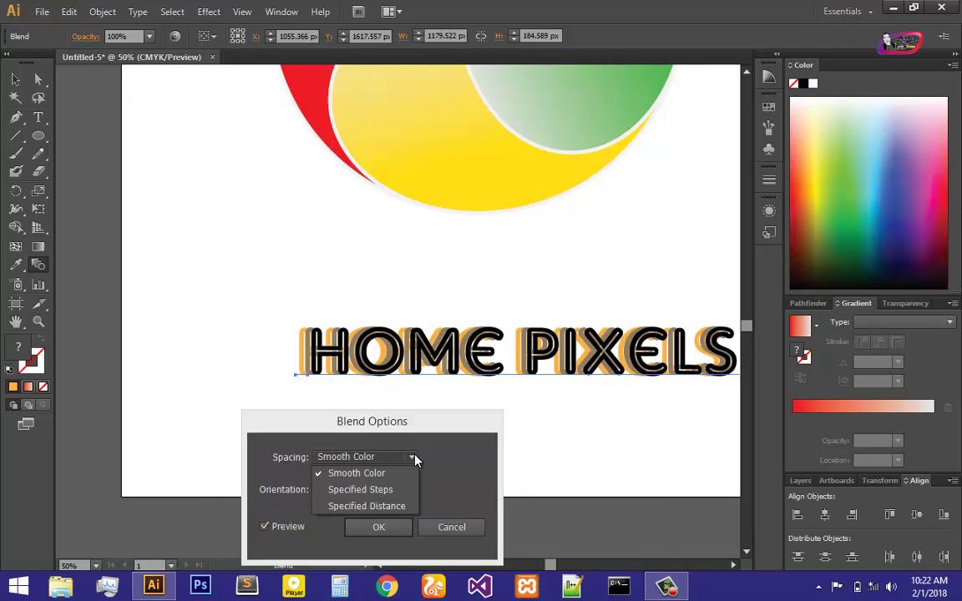
left_click(343, 495)
key("Up")
key("Up")
key("Up")
key("Up")
key("Up")
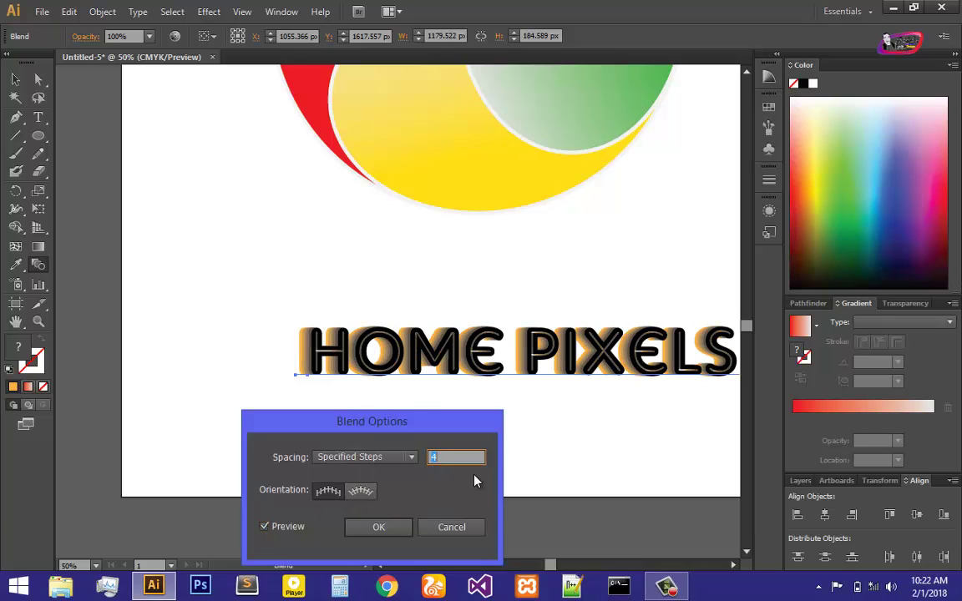
key("Down")
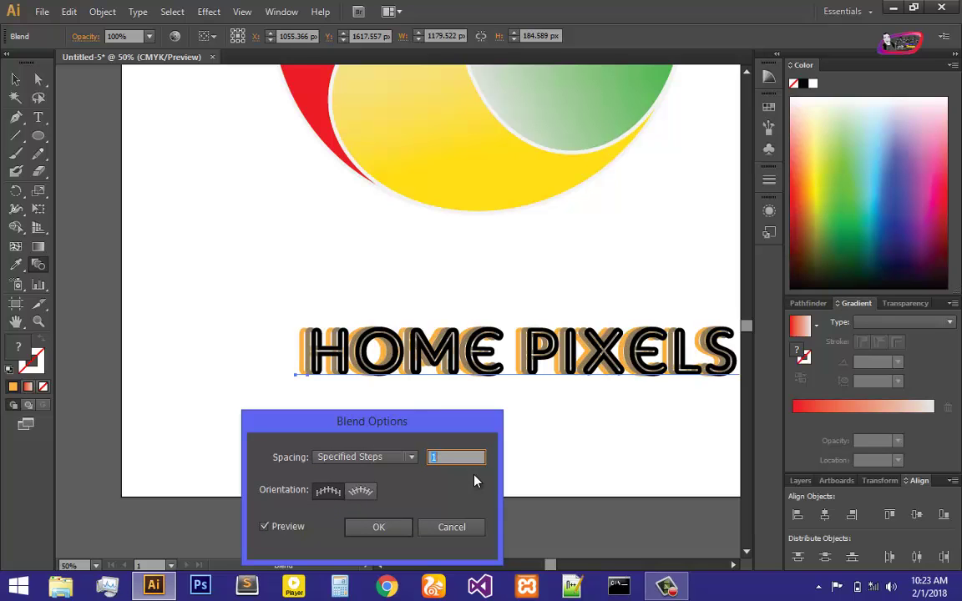
key("Up")
key("Up")
key("Up")
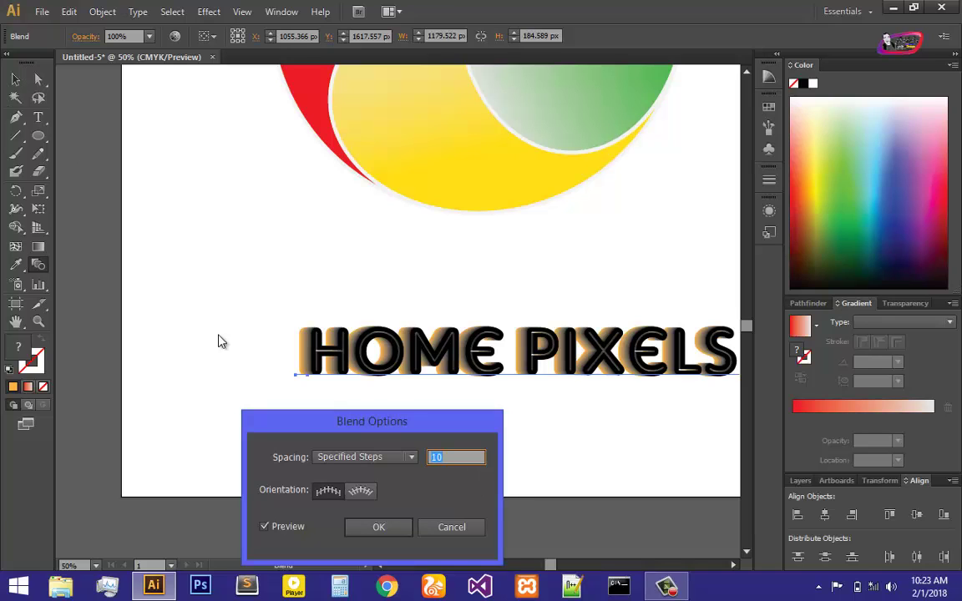
left_click(380, 526)
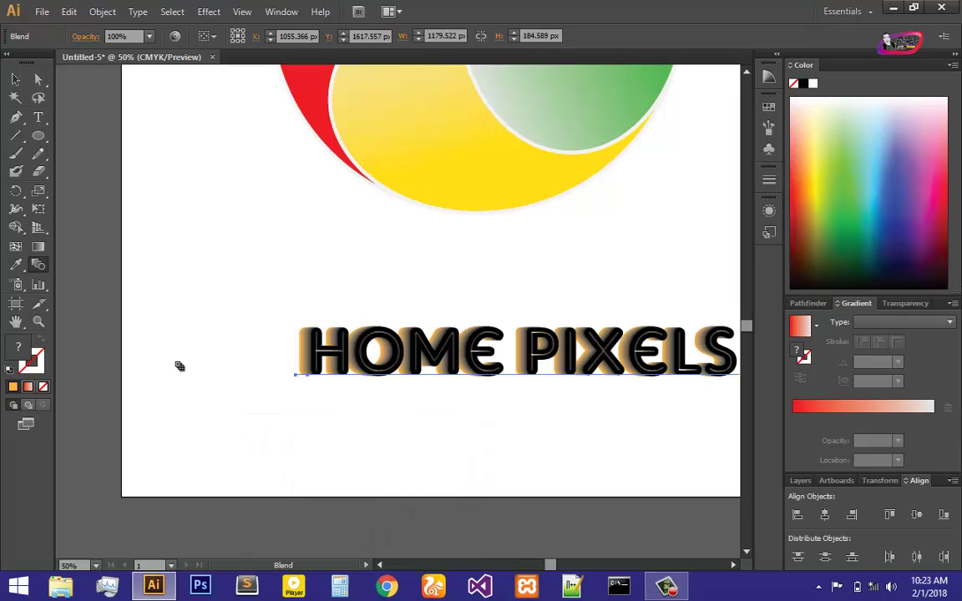
Step: Zoom out to 33.33% and move the HOME PIXELS blend up beneath the logo
left_click(15, 79)
key("a")
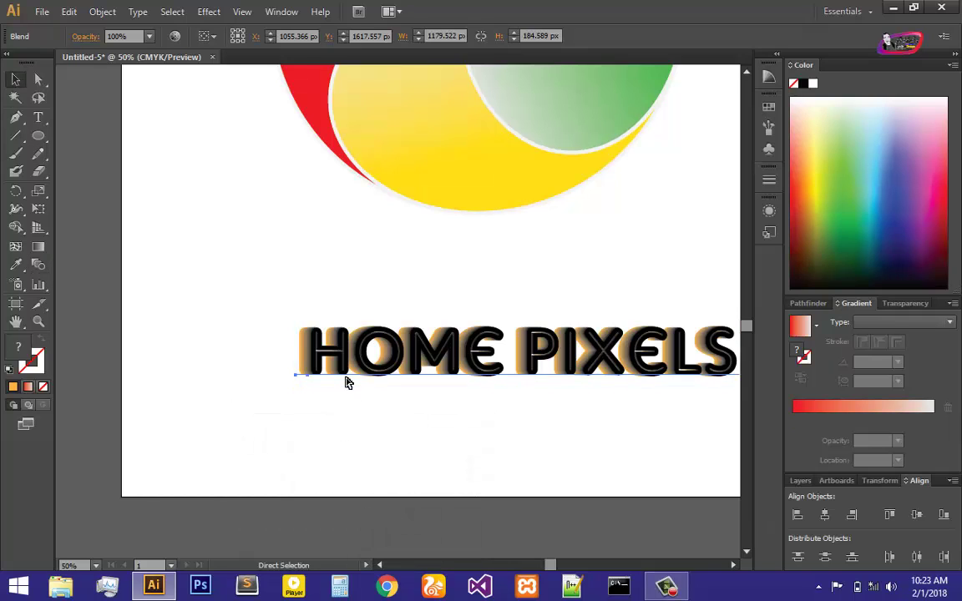
key("ctrl+minus")
key("v")
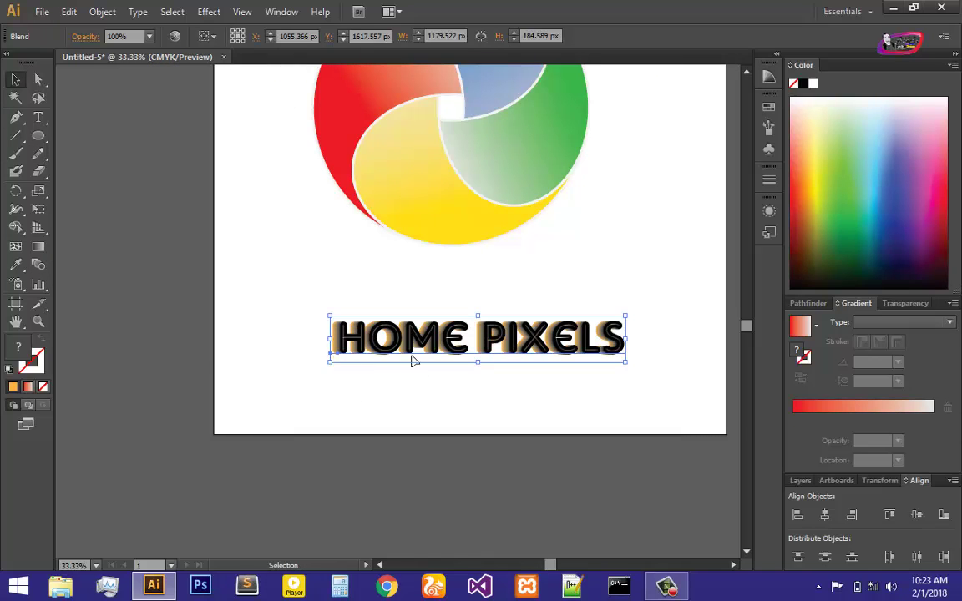
scroll(580, 378, "up", 2)
scroll(572, 376, "right", 3)
left_click_drag(433, 385, 399, 328)
scroll(475, 412, "up", 2)
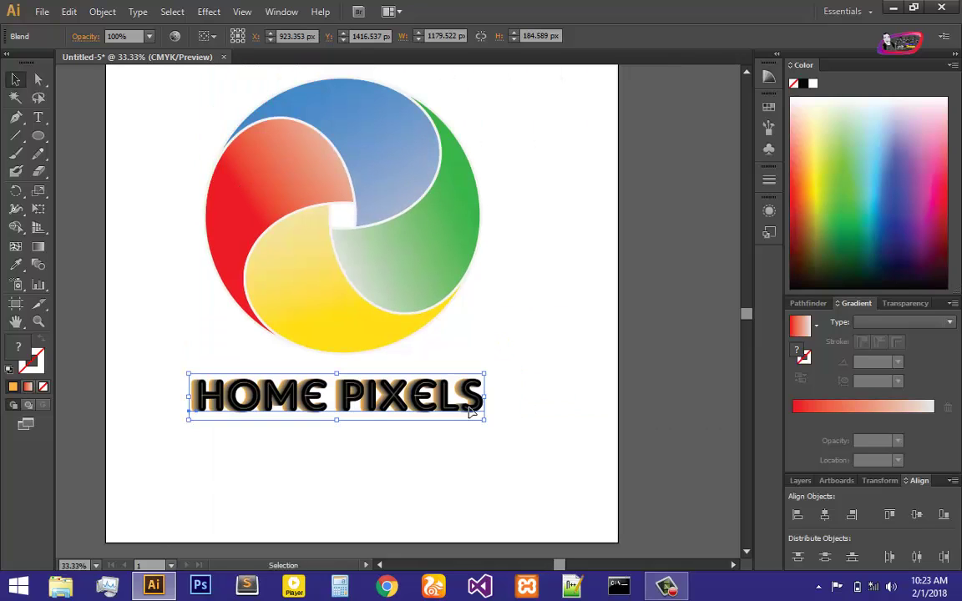
scroll(472, 411, "left", 2)
Step: Move the logo and text together toward the centre, then nudge the text right
left_click(632, 487)
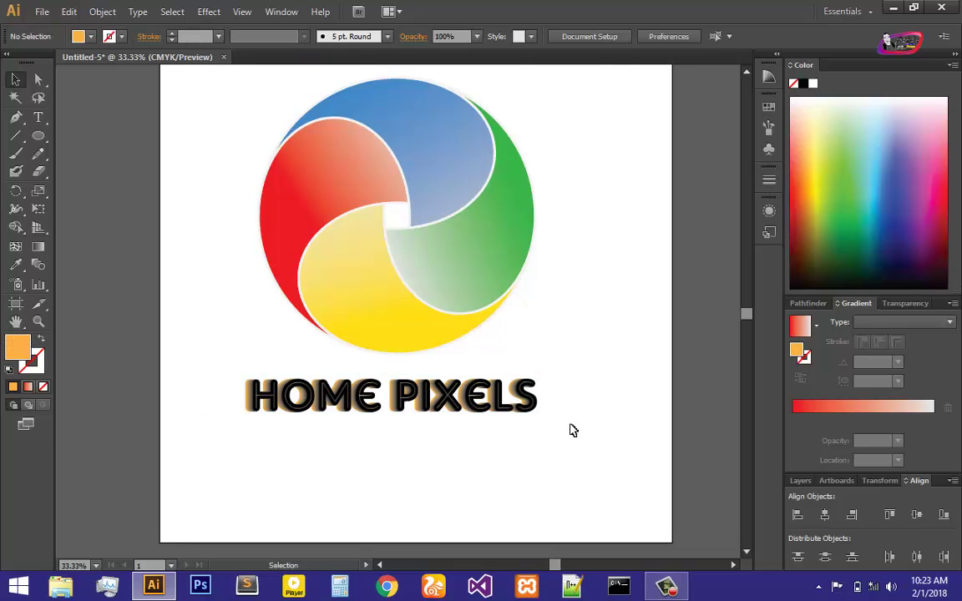
left_click_drag(208, 87, 539, 394)
left_click_drag(452, 268, 478, 299)
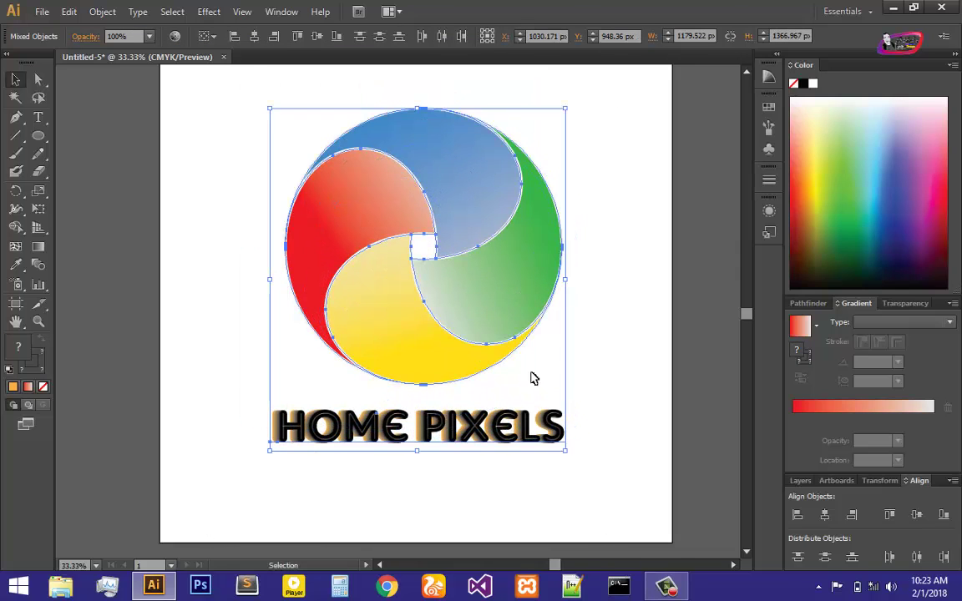
left_click(618, 430)
left_click(456, 426)
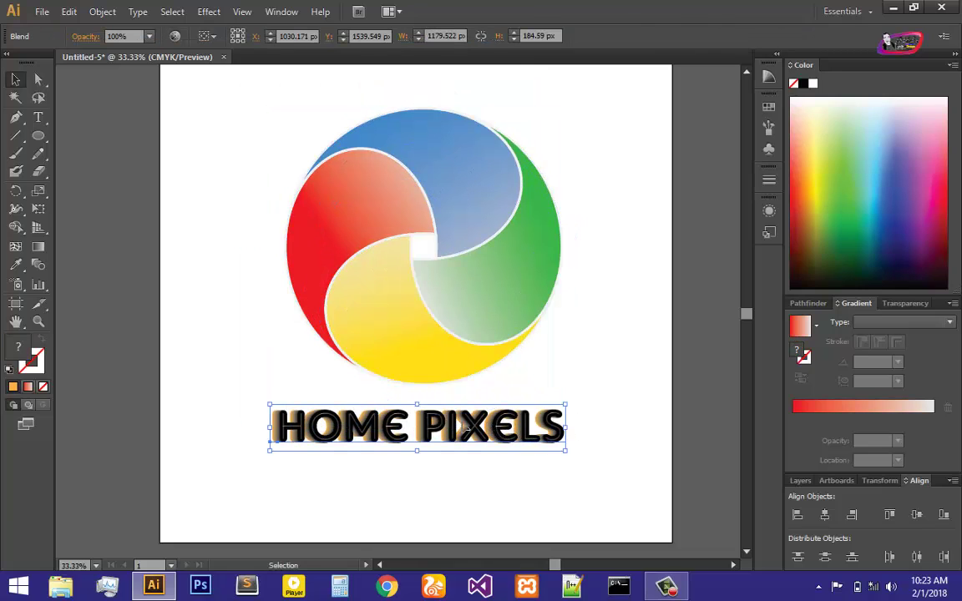
left_click_drag(470, 426, 473, 428)
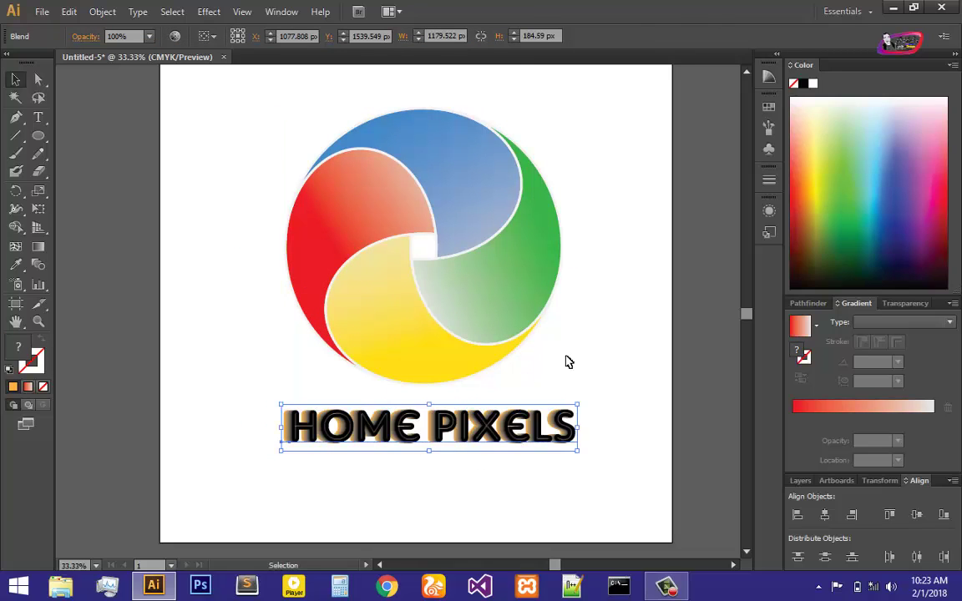
left_click(629, 368)
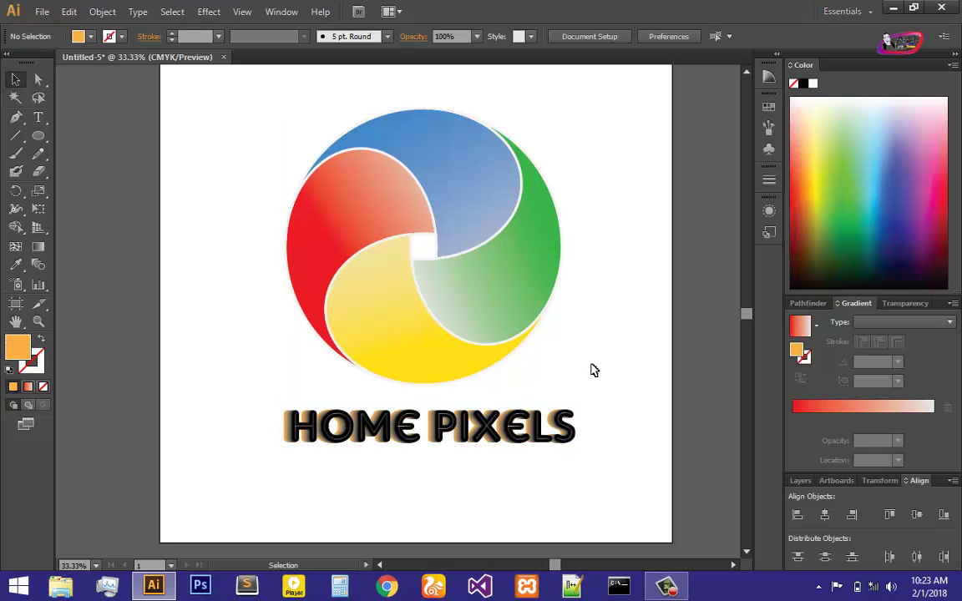